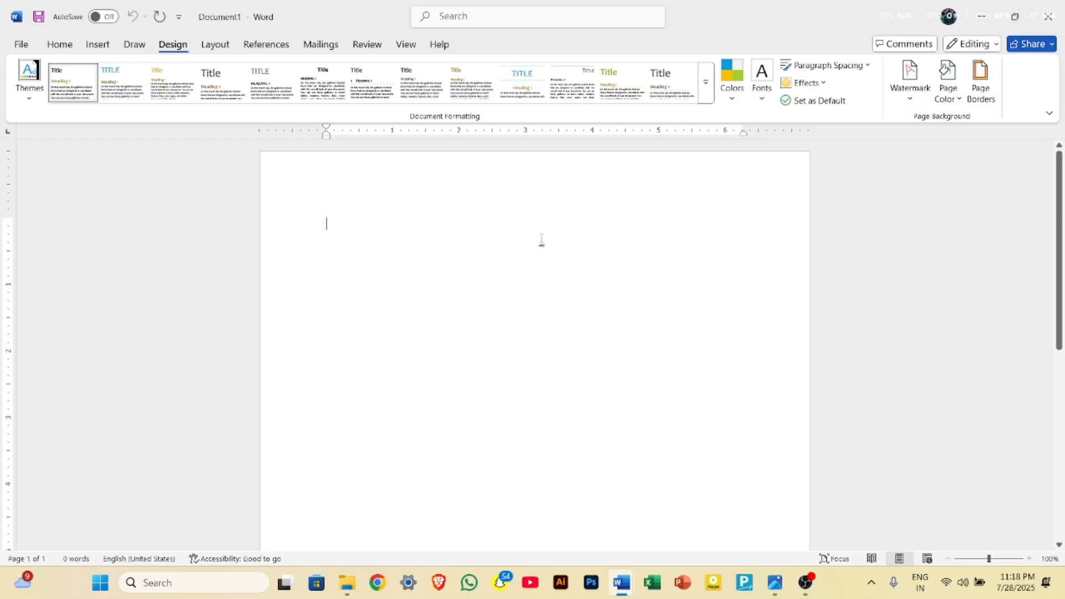
# Generate sample paragraphs in the blank document with the =RAND() formula
pyautogui.write('-RA')
pyautogui.write('ND')
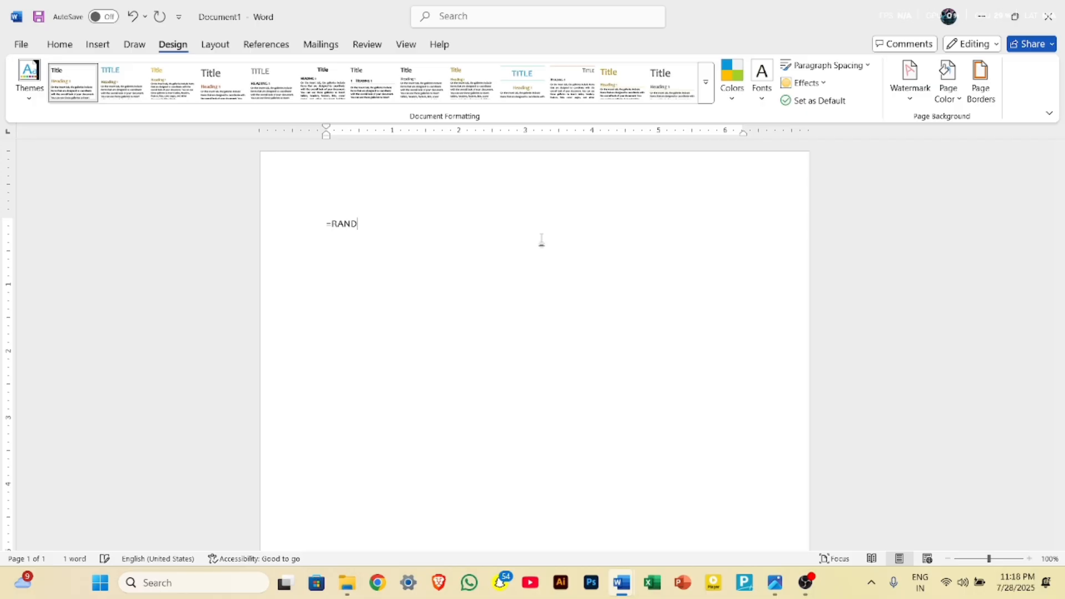
pyautogui.write('()')
pyautogui.press('Return')
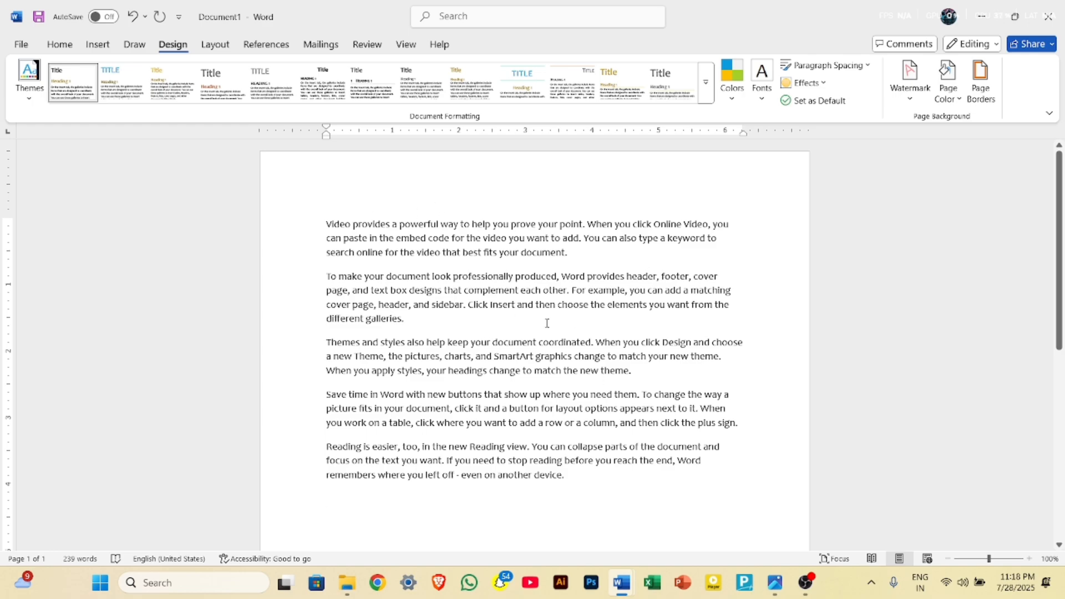
# Add two new lines above the first paragraph and enter "MICROSOFT OFFICE" as the heading text
pyautogui.click(326, 226)
pyautogui.press('Return')
pyautogui.press('Return')
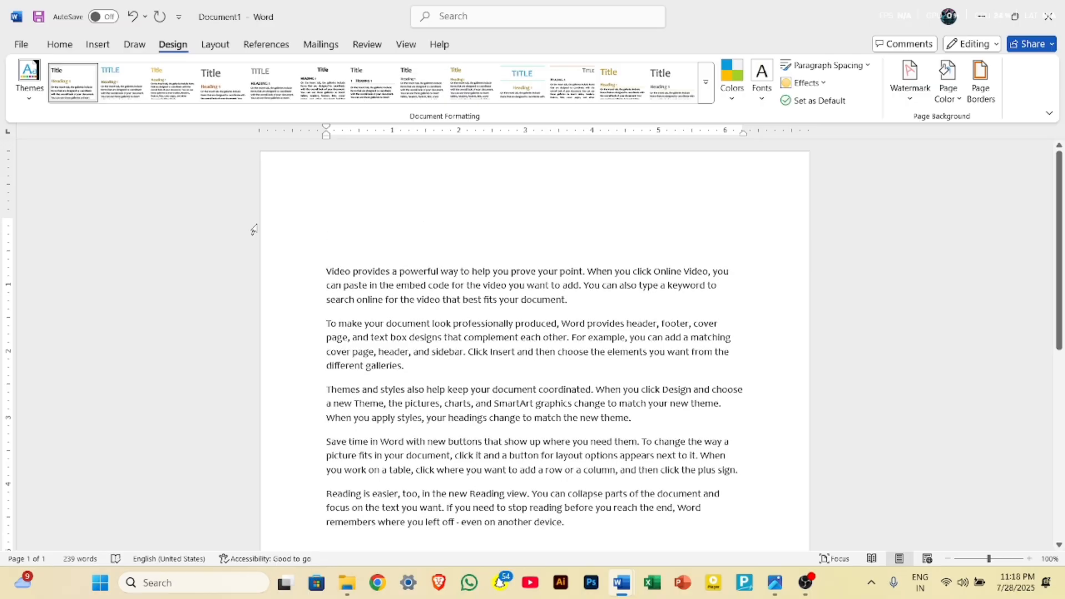
pyautogui.write('MICROSOFT OFFICE')
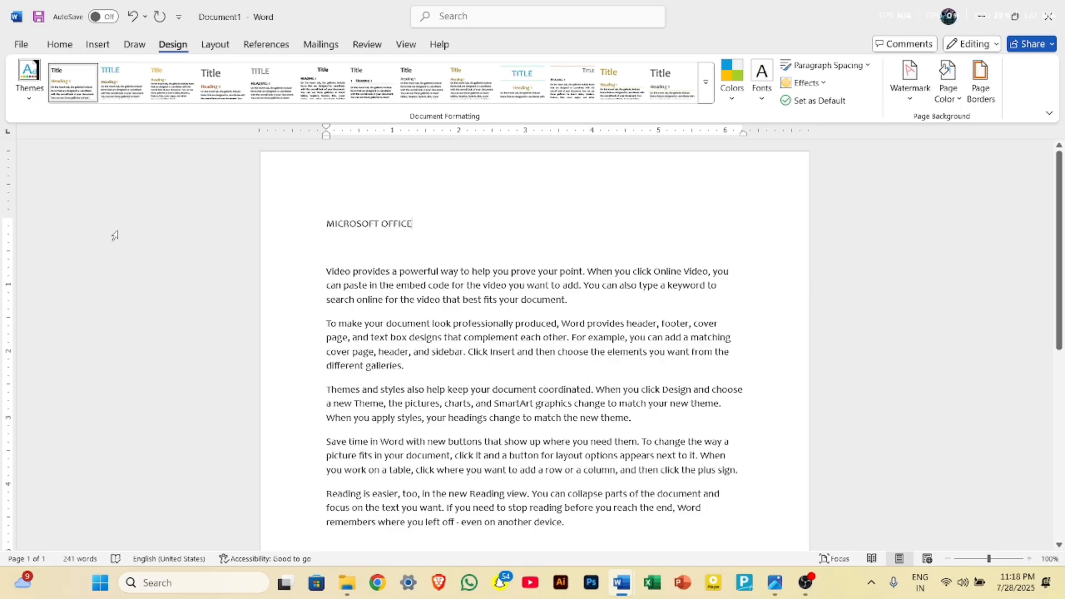
# Apply the first Heading style to the "MICROSOFT OFFICE" line and center it
pyautogui.moveTo(329, 222); pyautogui.dragTo(419, 228)
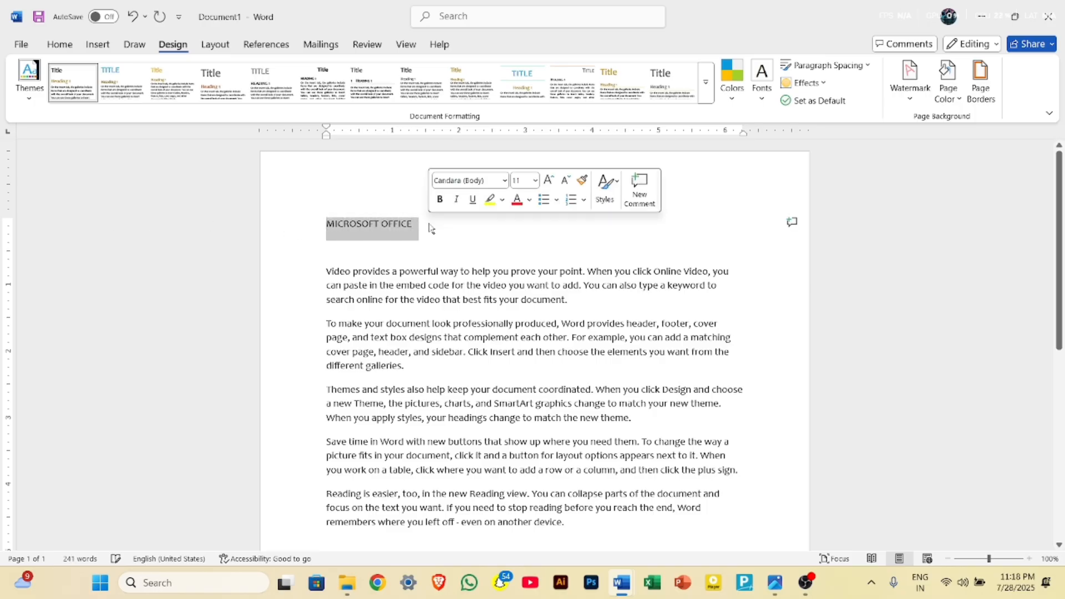
pyautogui.click(59, 44)
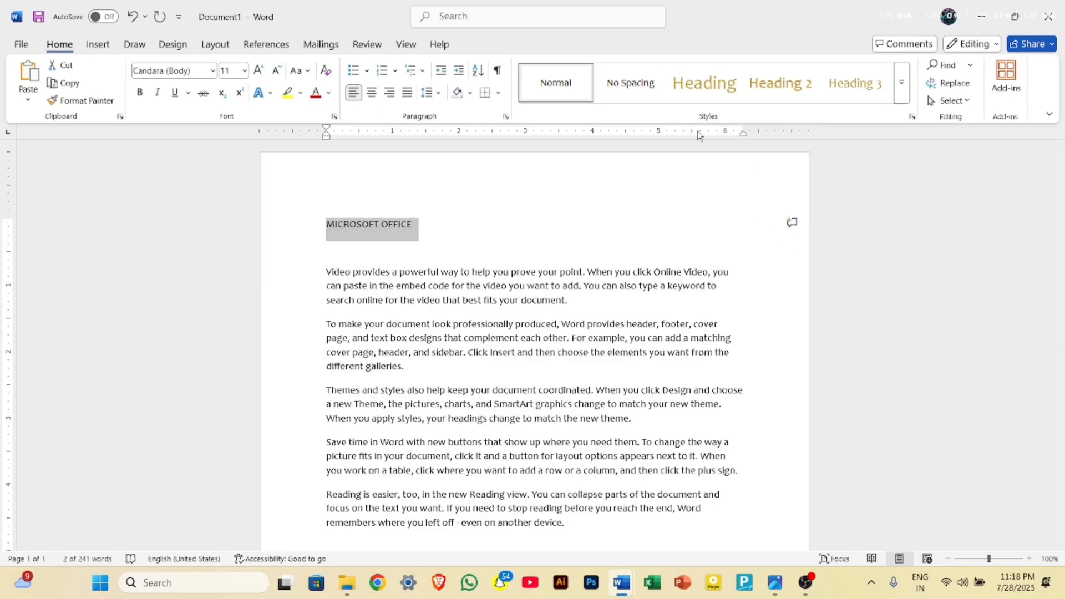
pyautogui.click(707, 94)
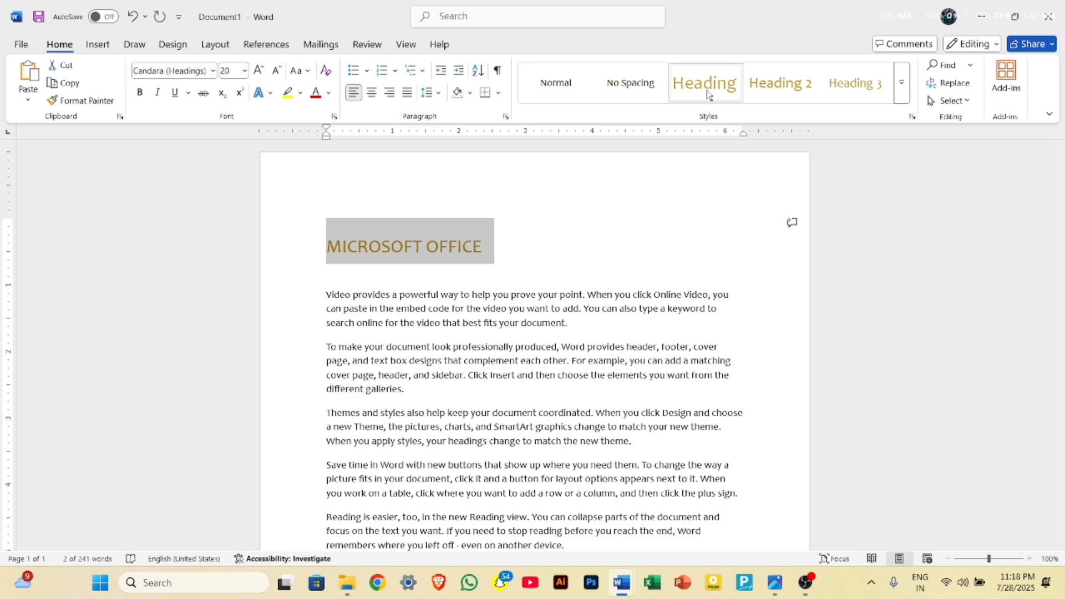
pyautogui.click(371, 96)
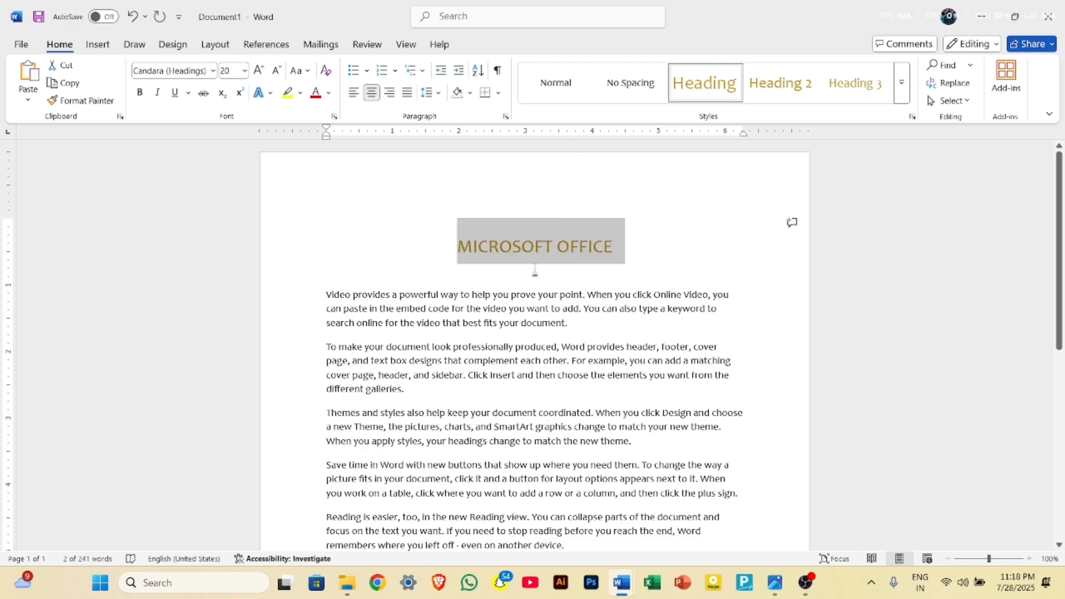
# Enter "MS WORD" on the empty line below the heading, apply the Subtitle style and center it
pyautogui.click(535, 270)
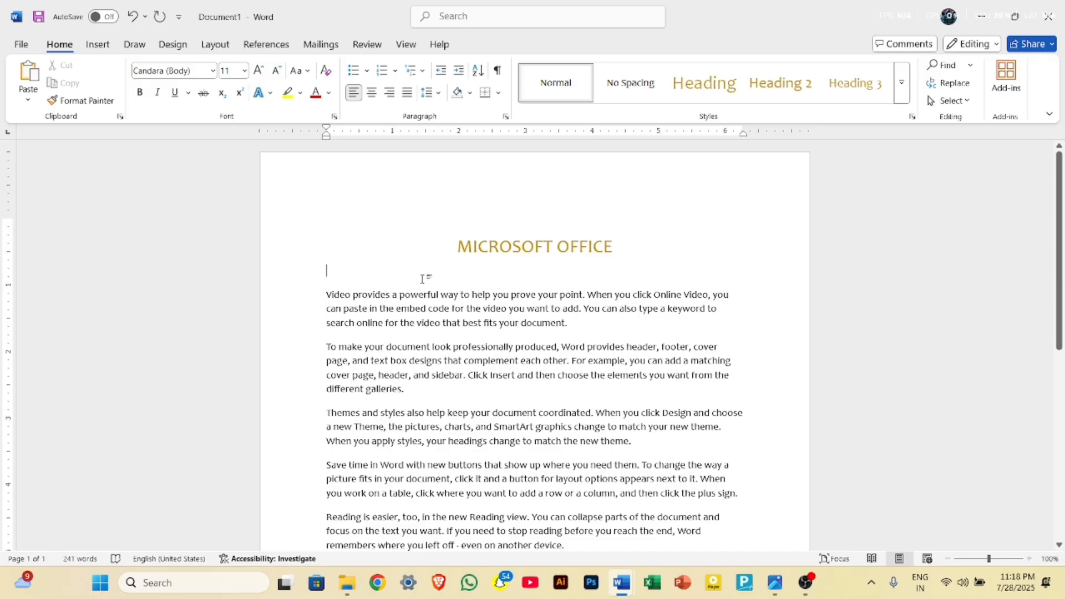
pyautogui.write('MS WORD')
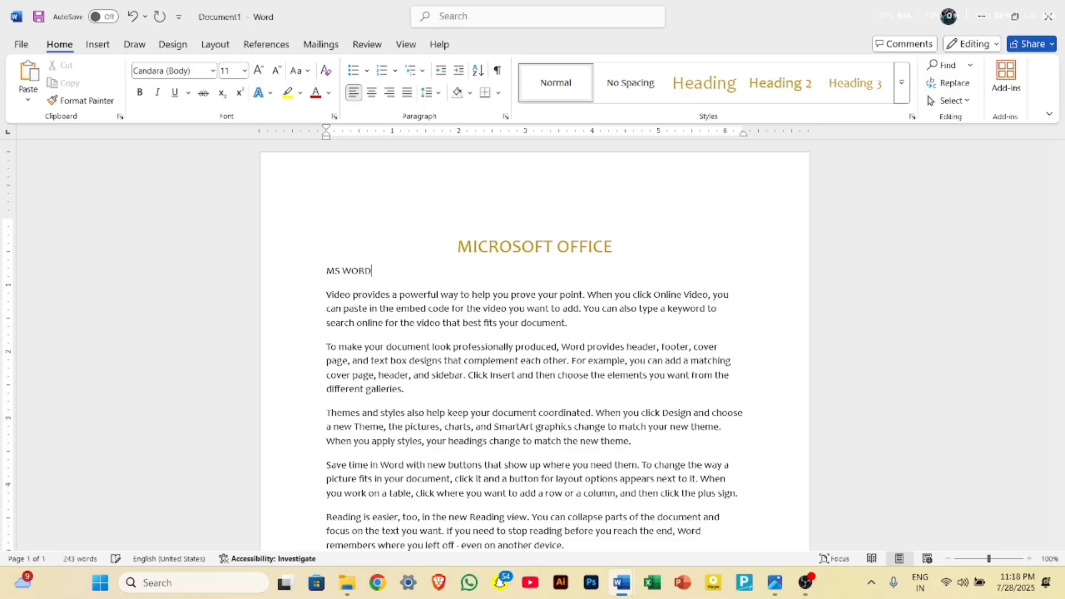
pyautogui.moveTo(327, 277); pyautogui.dragTo(378, 276)
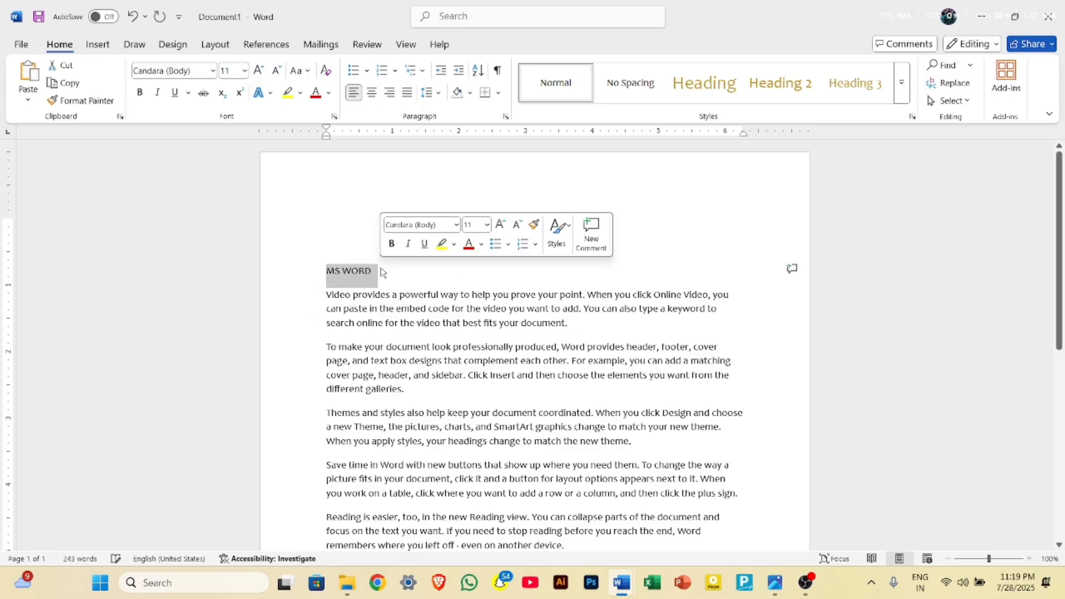
pyautogui.click(902, 92)
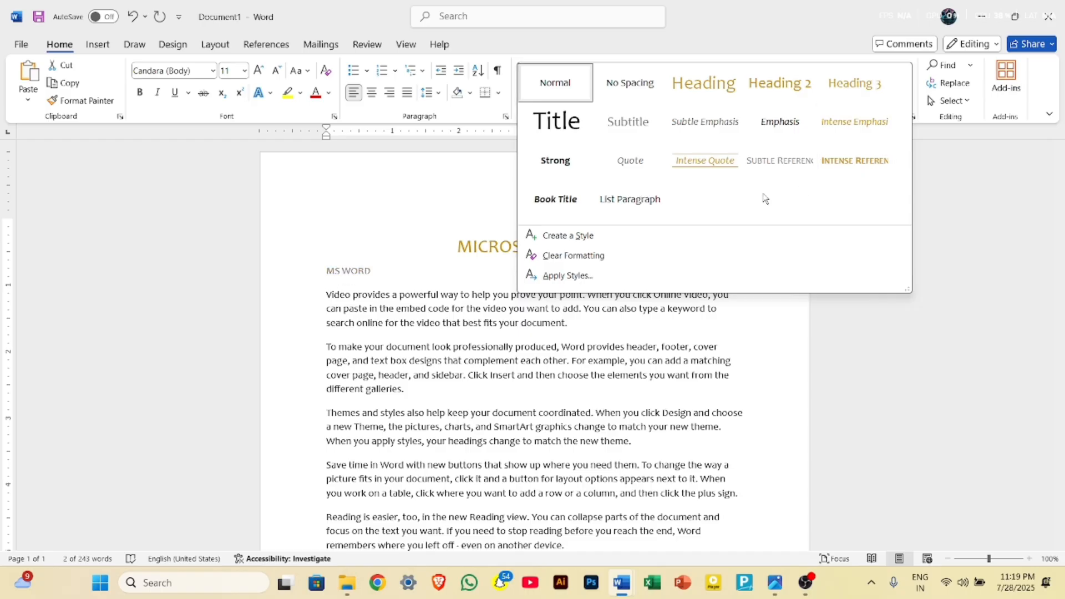
pyautogui.click(636, 134)
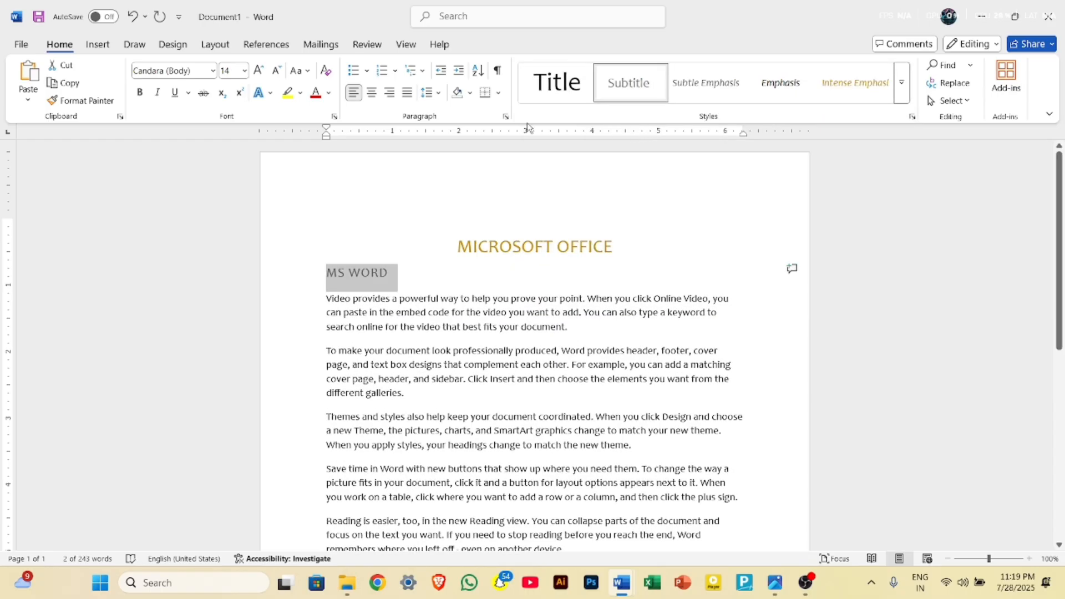
pyautogui.click(372, 94)
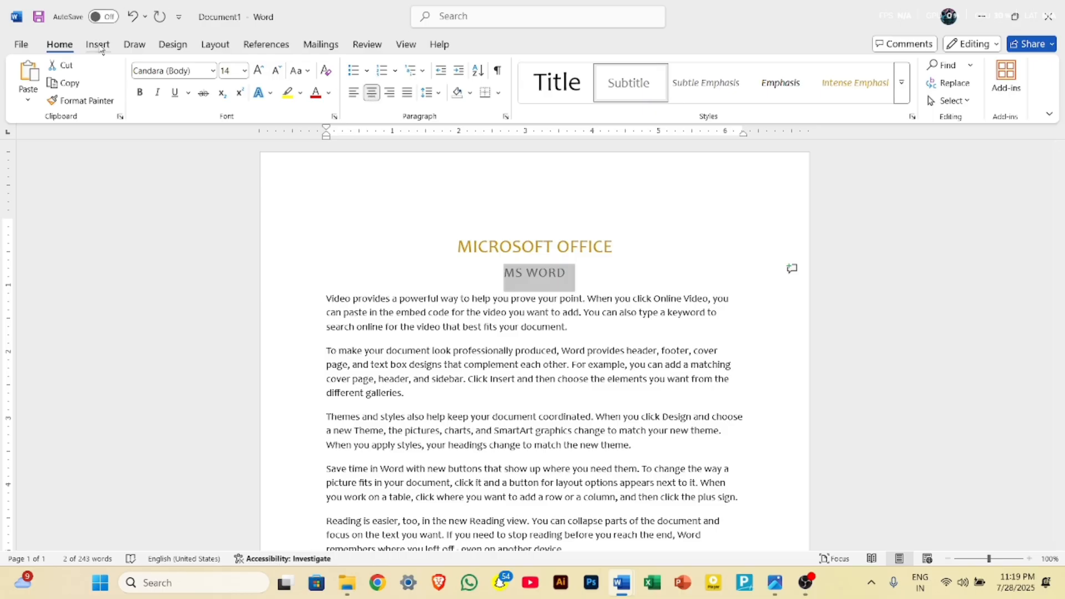
# Select the whole document and apply the built-in style set with the yellow-shaded band behind the heading
pyautogui.click(186, 40)
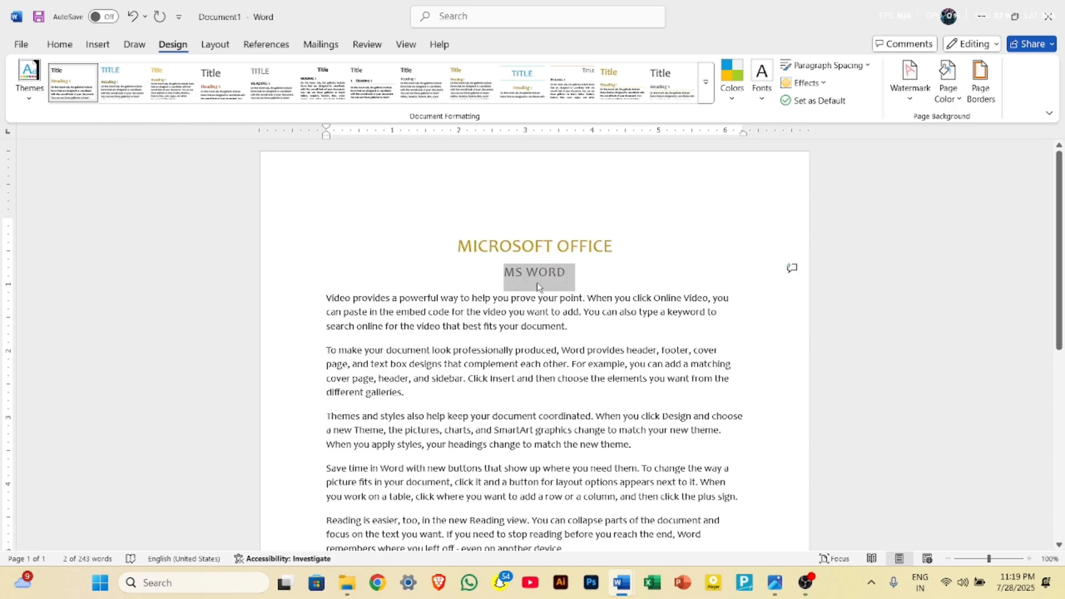
pyautogui.hotkey('ctrl', 'a')
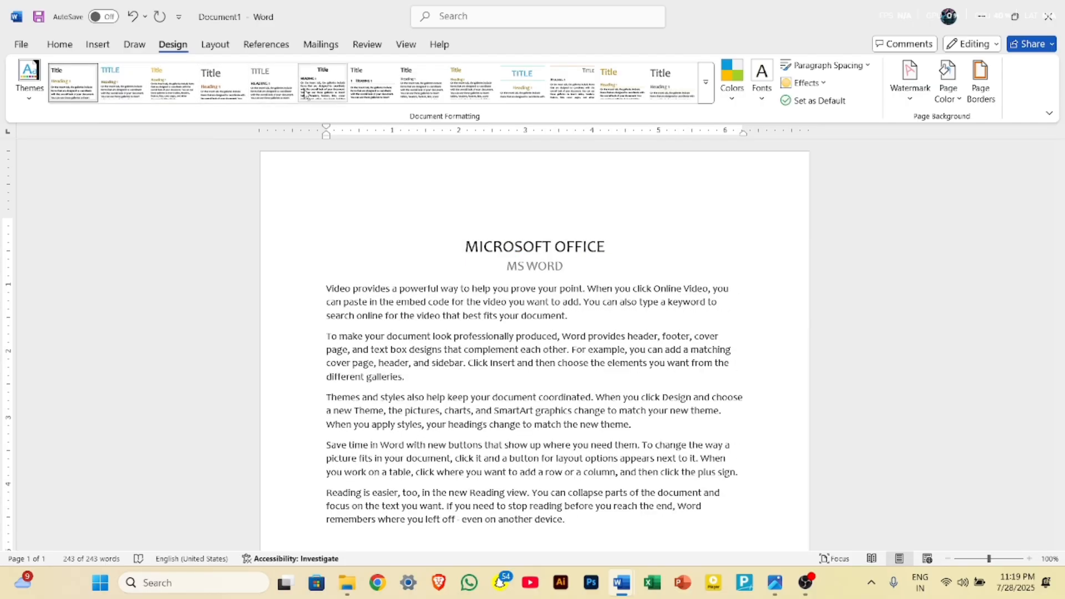
pyautogui.click(516, 102)
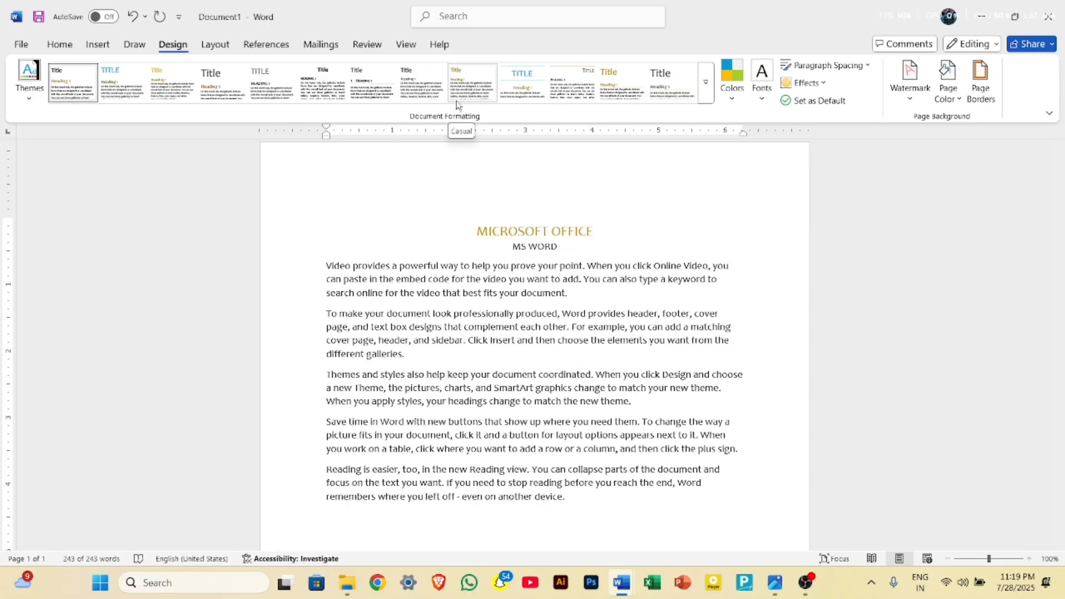
pyautogui.click(458, 106)
pyautogui.hotkey('ctrl', 'a')
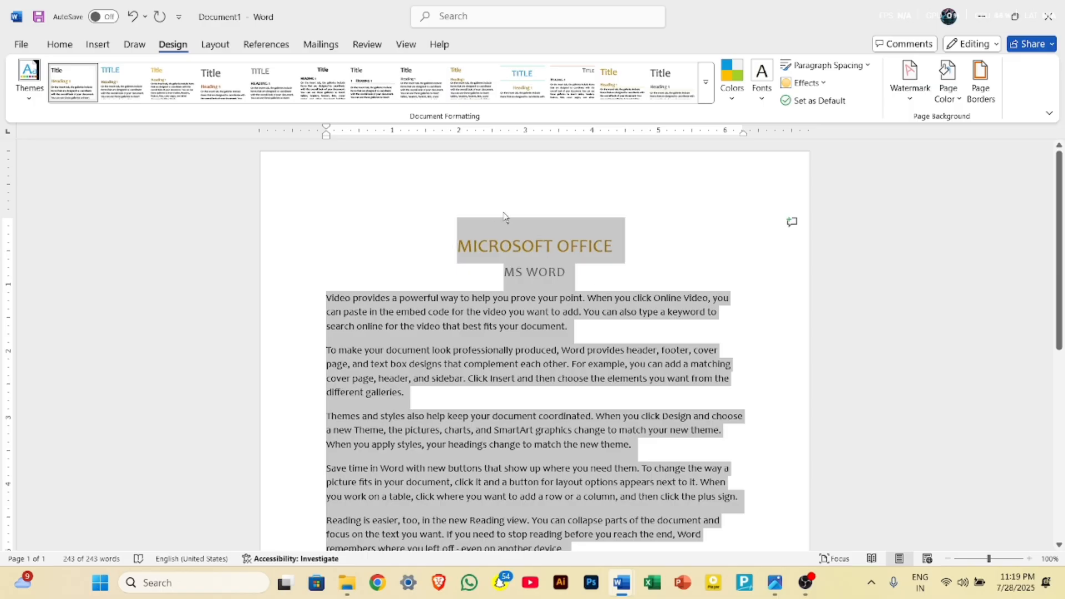
pyautogui.click(706, 87)
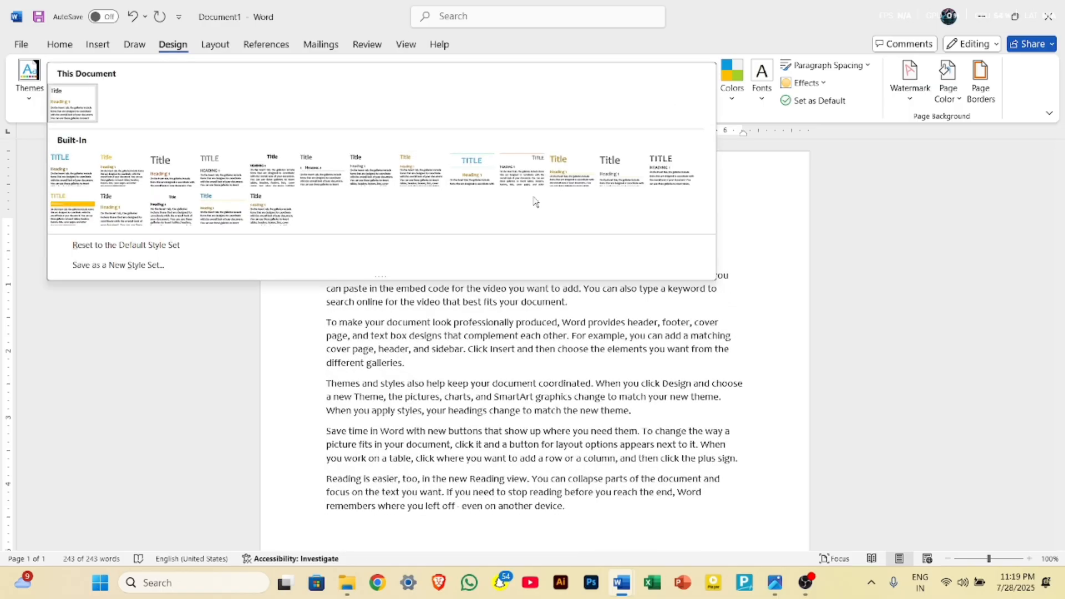
pyautogui.click(86, 211)
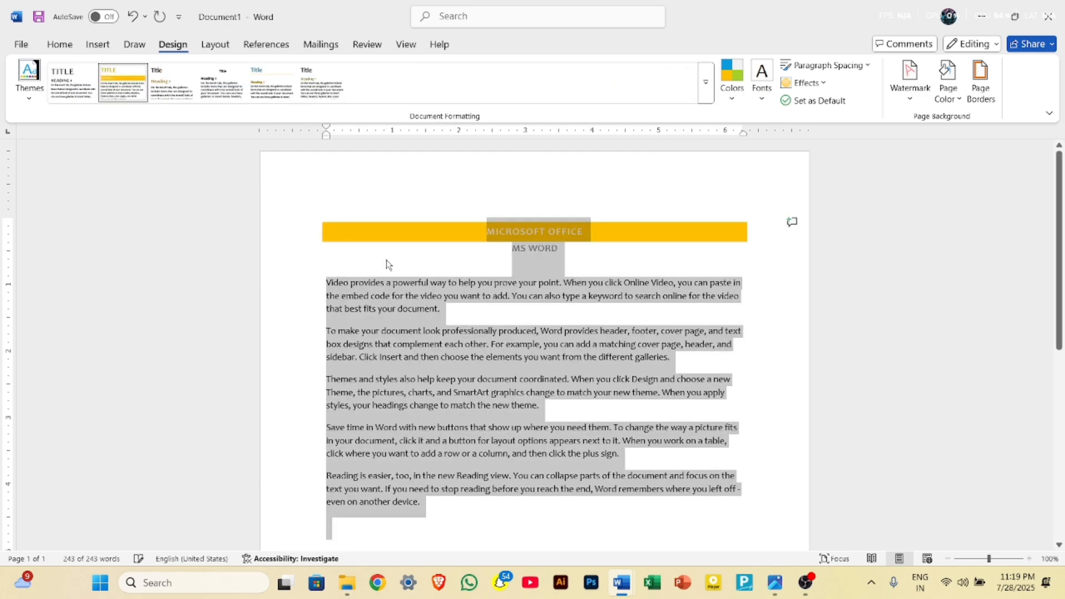
# Try the style set with the centered blue title, and return to the yellow-banded style set
pyautogui.click(705, 96)
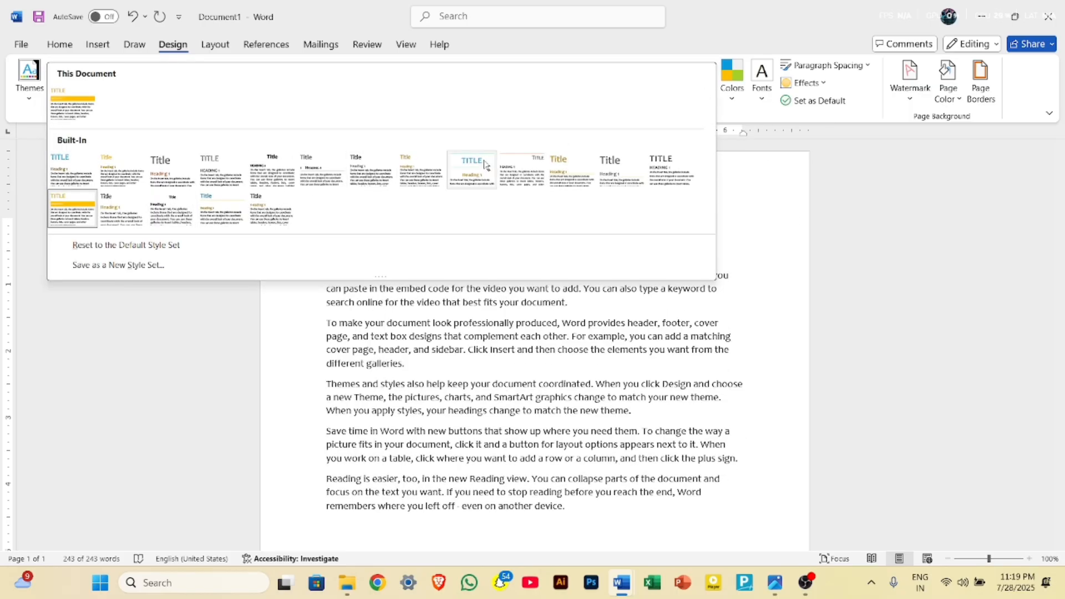
pyautogui.click(482, 171)
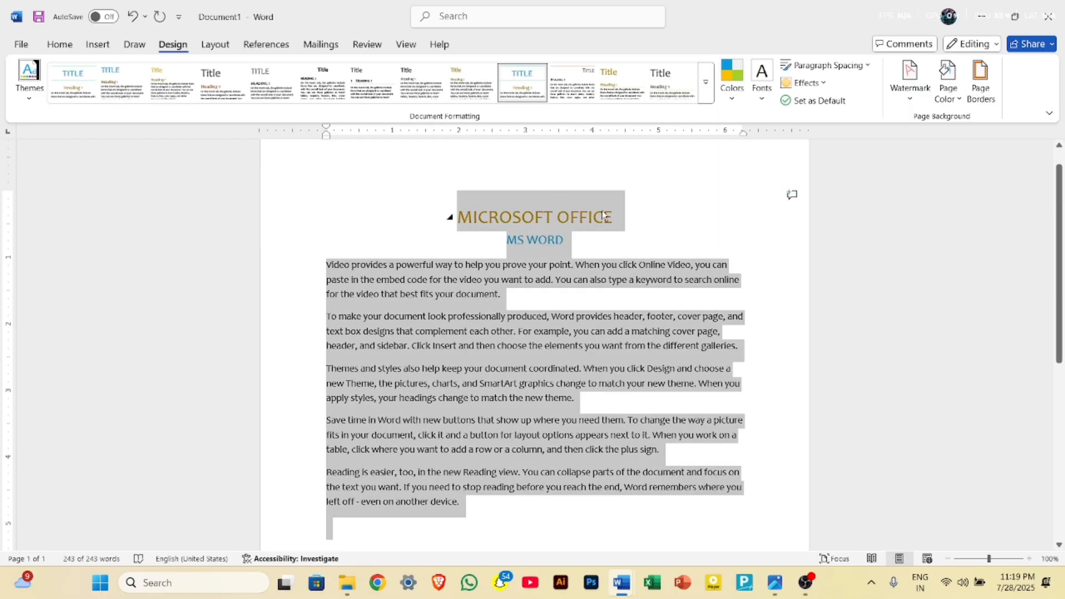
pyautogui.click(706, 83)
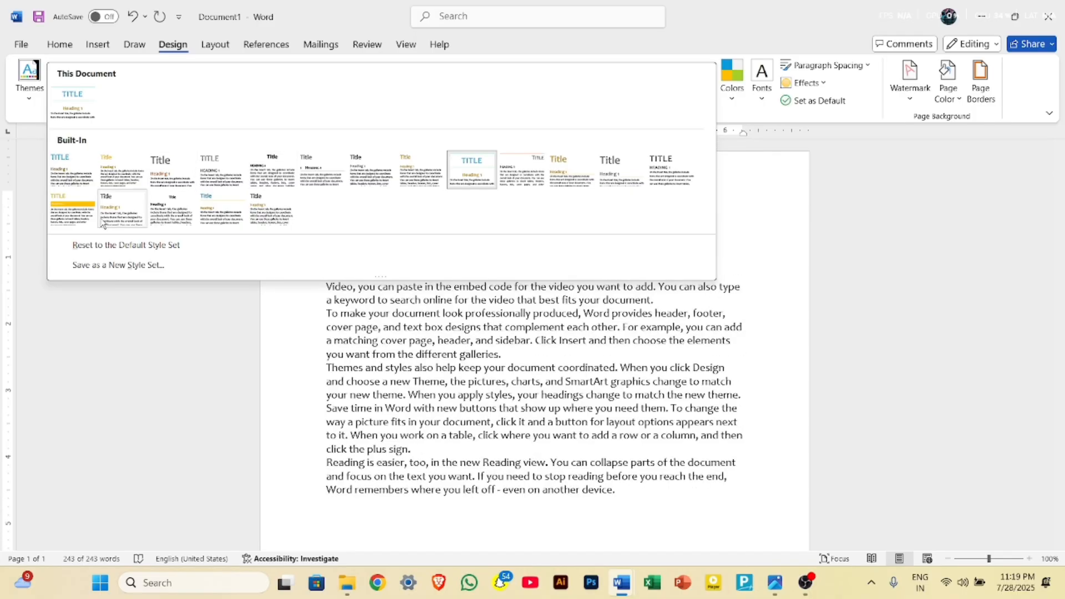
pyautogui.click(81, 220)
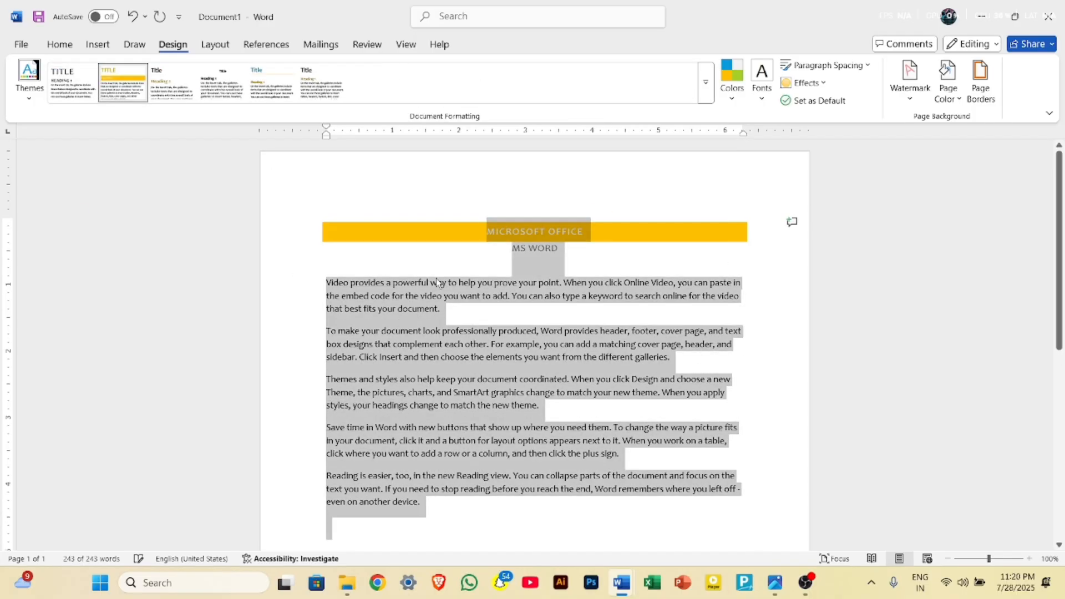
pyautogui.click(649, 271)
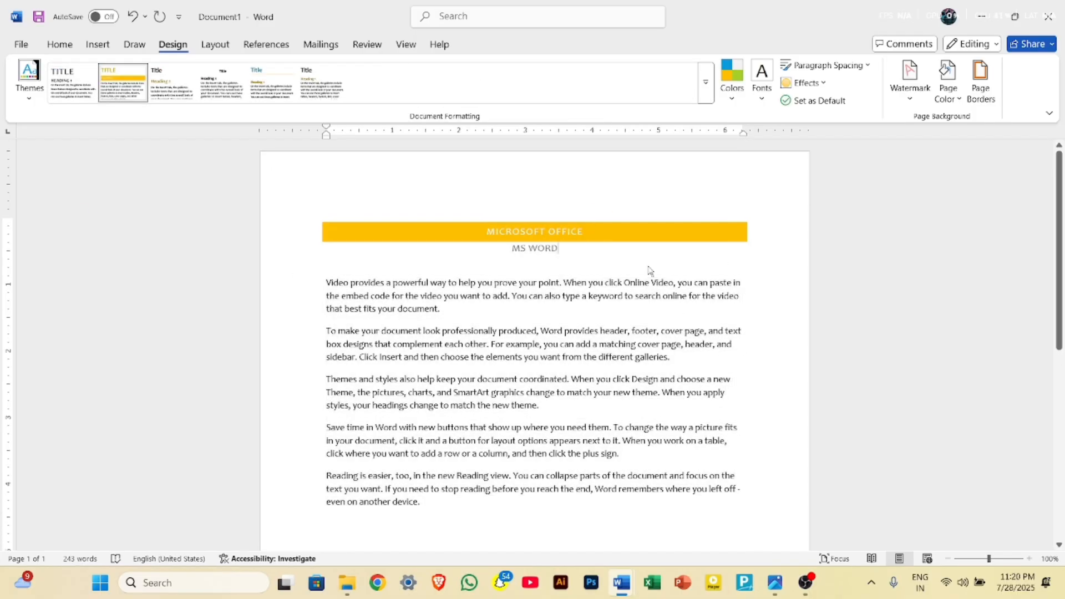
# Browse the document themes without applying one, and apply the built-in style set with the centered blue title
pyautogui.click(30, 94)
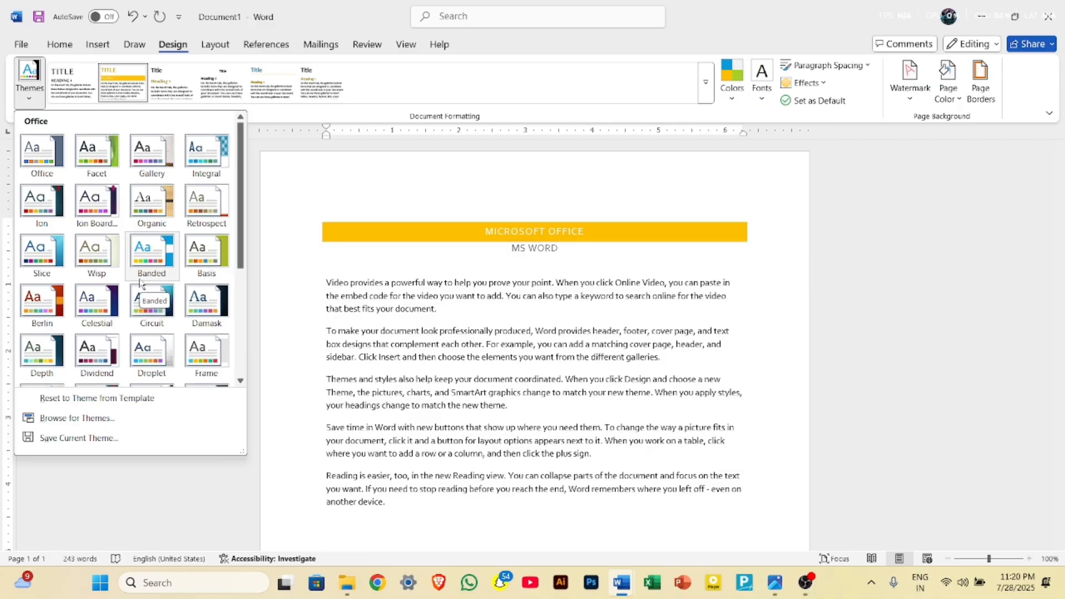
pyautogui.click(345, 193)
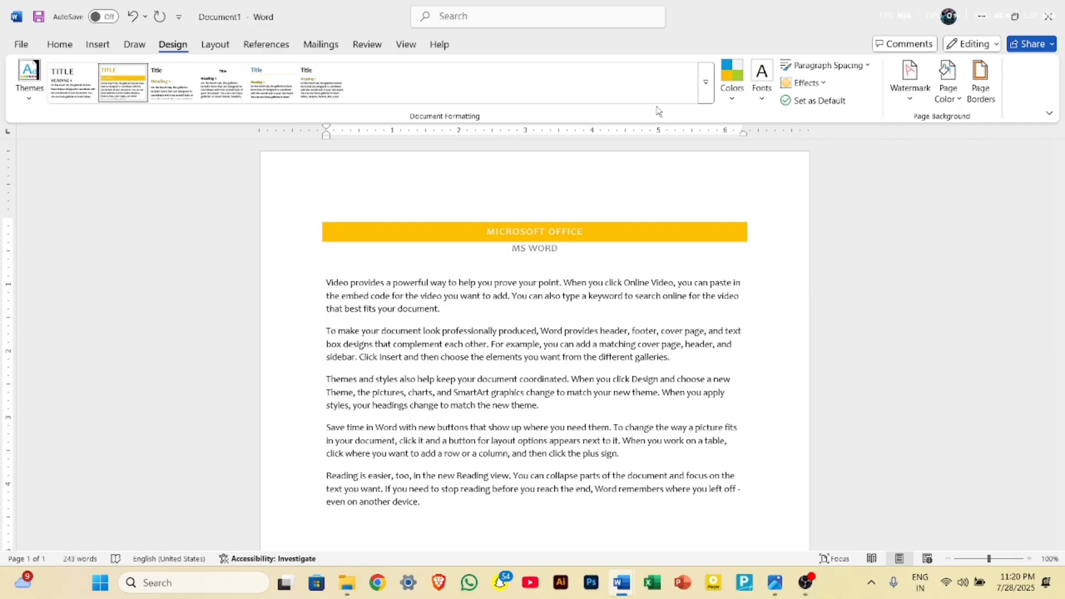
pyautogui.click(706, 96)
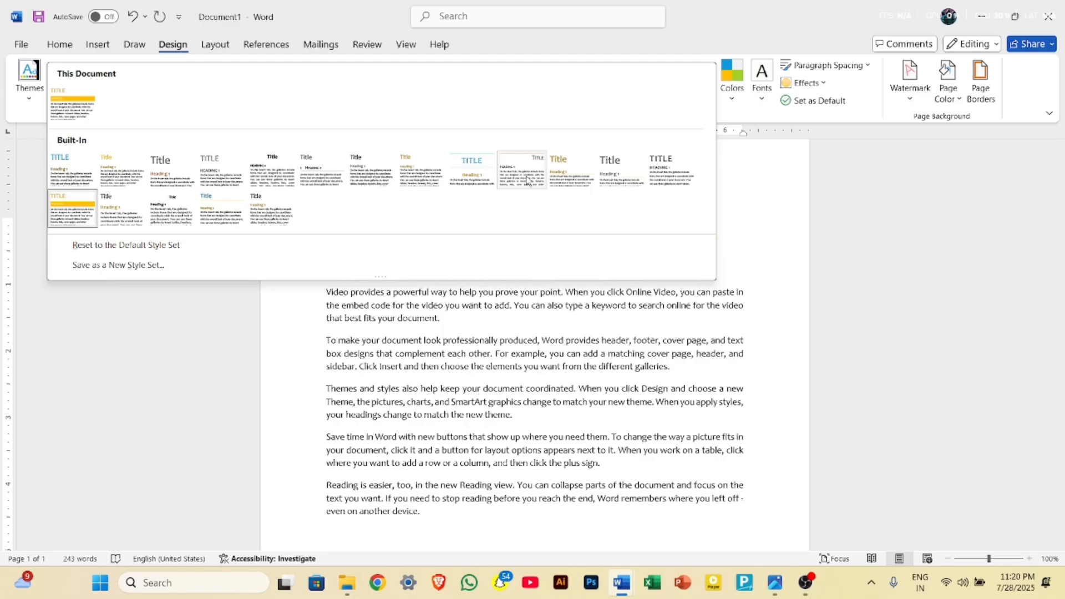
pyautogui.click(480, 177)
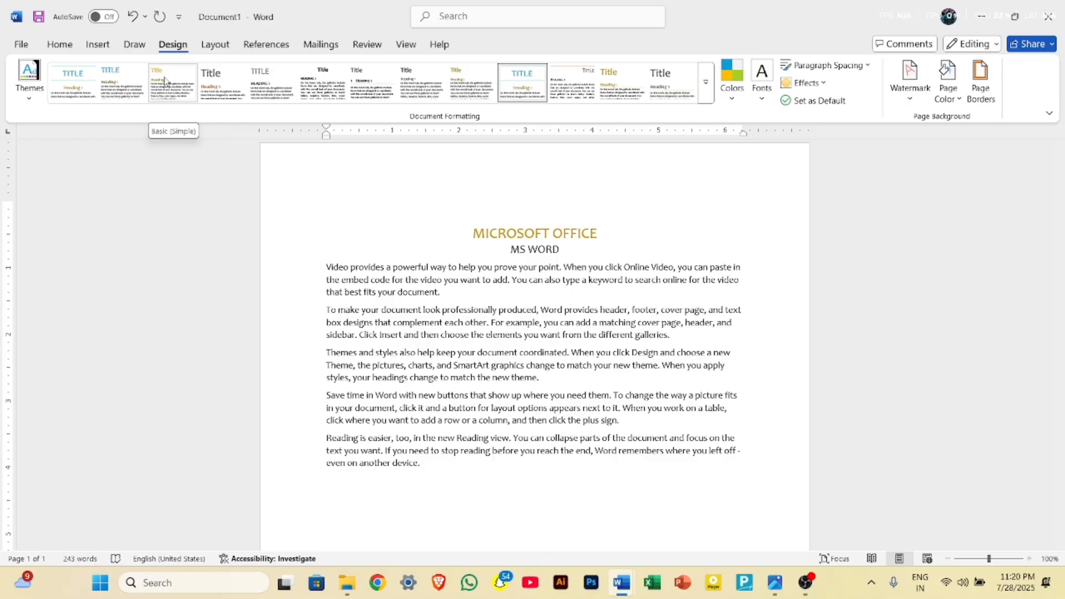
# Try the Blue Warm and Orange Red theme color palettes on the document
pyautogui.click(739, 100)
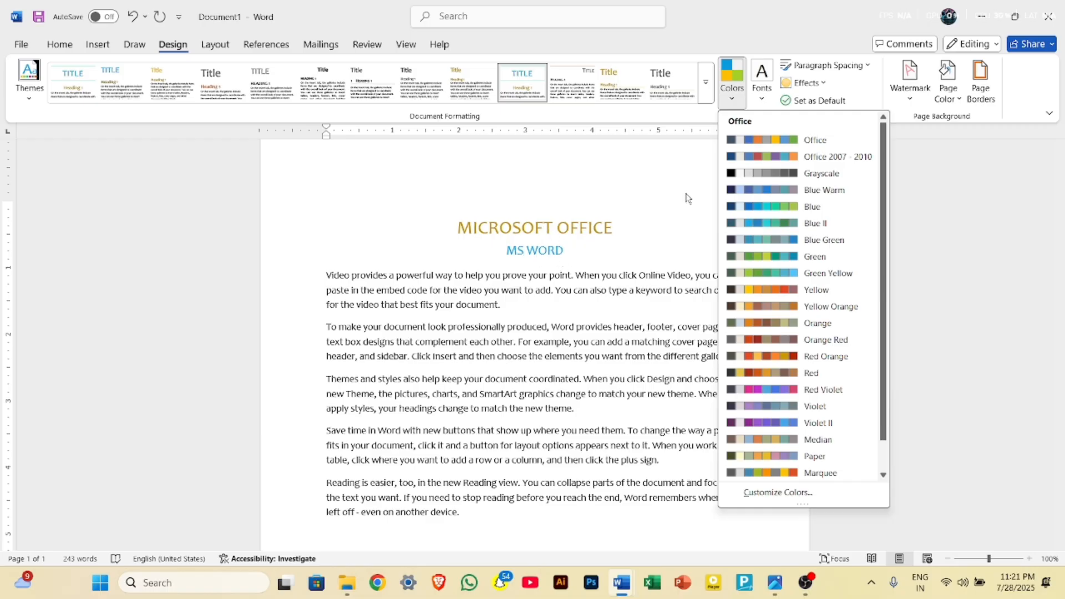
pyautogui.click(771, 190)
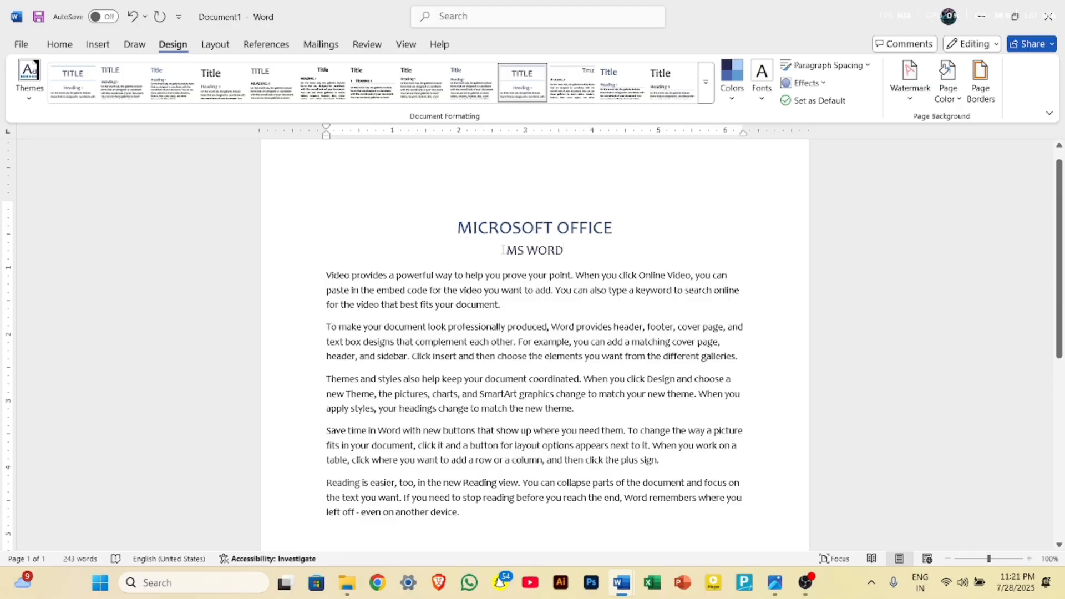
pyautogui.click(733, 97)
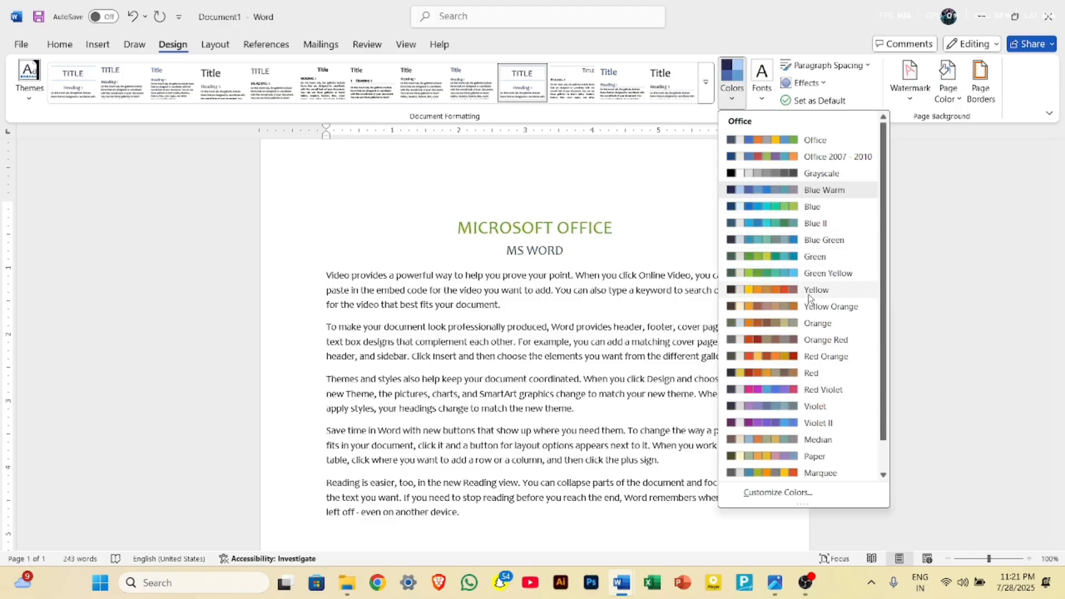
pyautogui.click(812, 341)
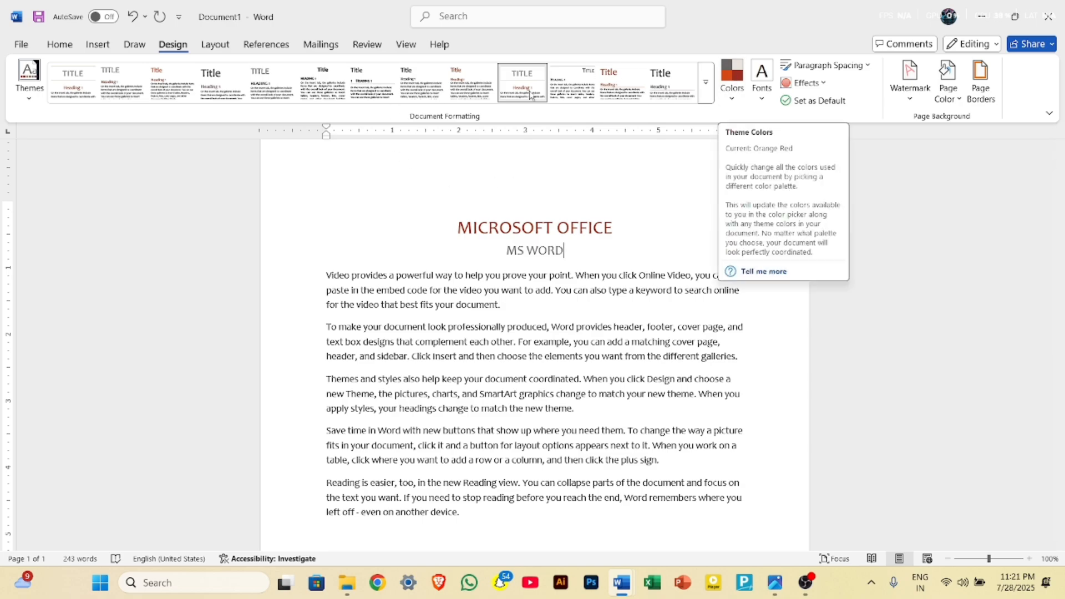
# Set the document's theme colors to Violet
pyautogui.click(731, 83)
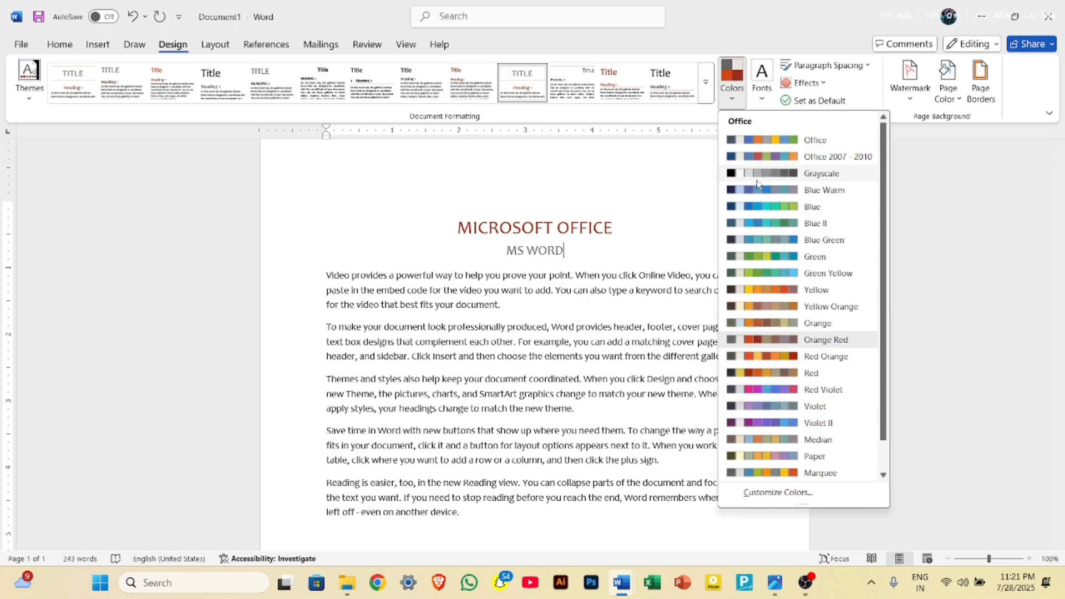
pyautogui.click(815, 406)
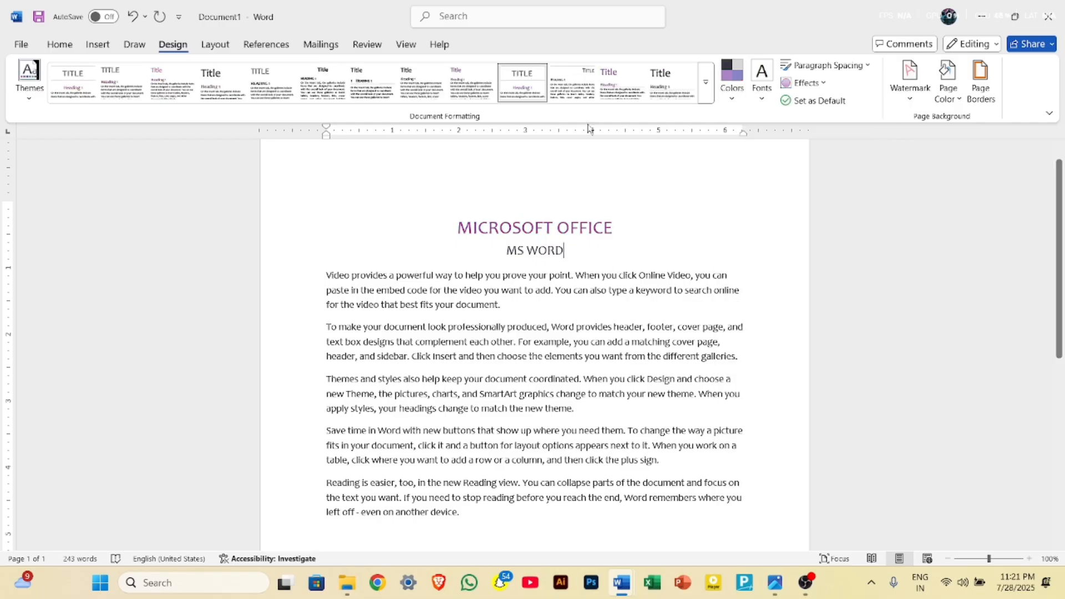
# Apply the style set with a thin line under the colored title, and set the document theme to Facet
pyautogui.click(567, 91)
pyautogui.click(625, 90)
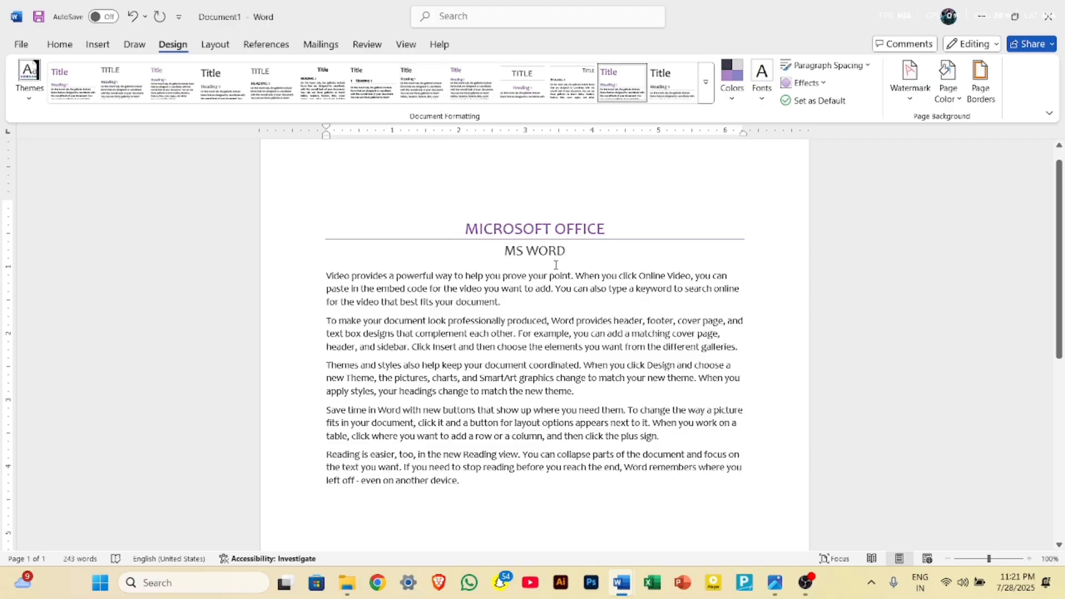
pyautogui.click(36, 93)
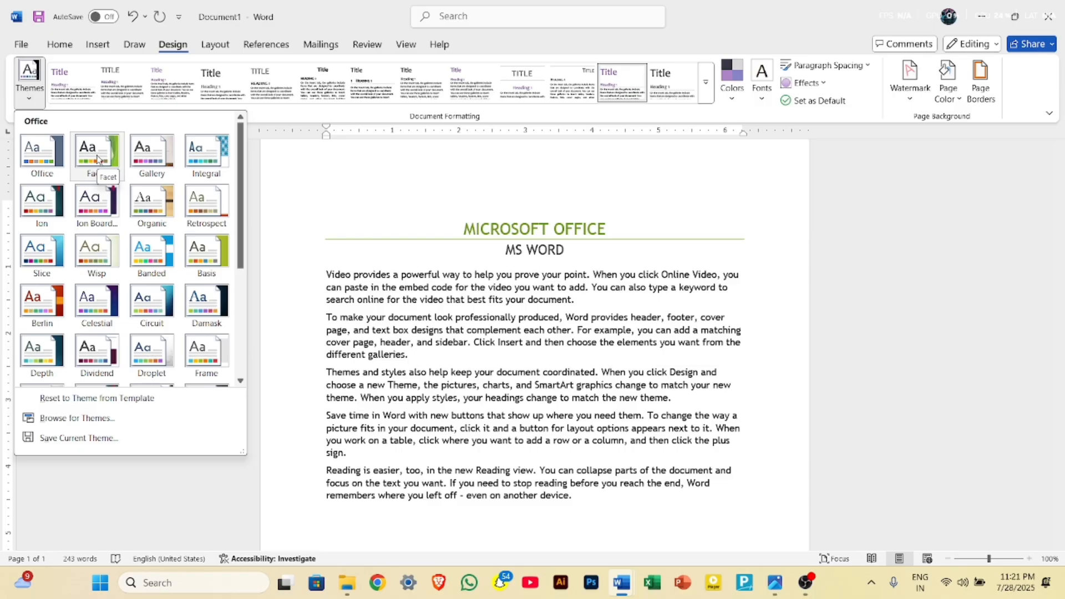
pyautogui.click(97, 159)
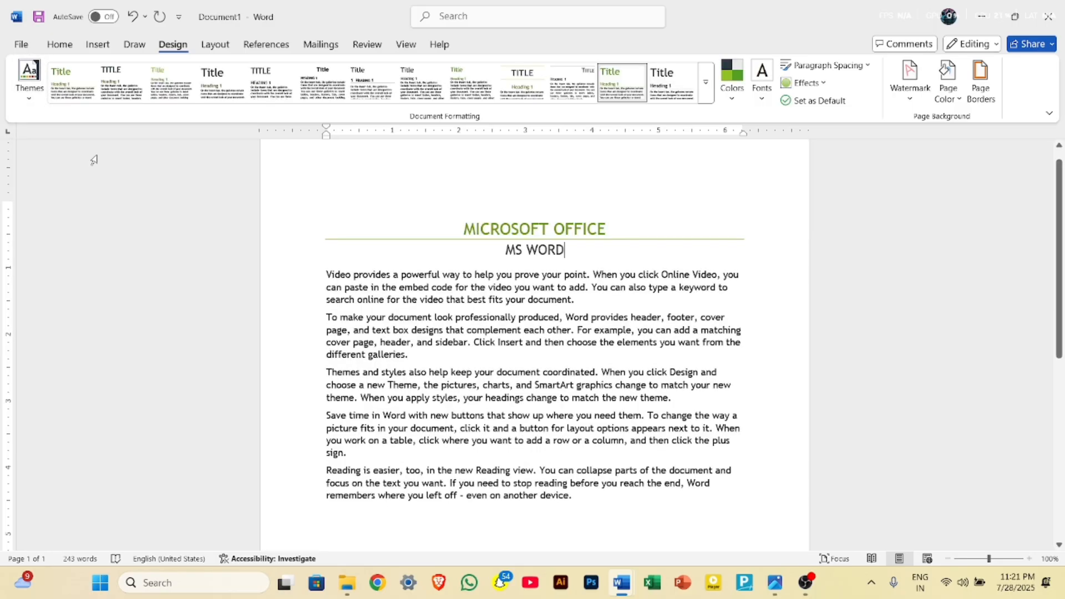
# Apply the Lines (Stylish) style set to the whole document and set its theme colors to Yellow
pyautogui.hotkey('ctrl', 'a')
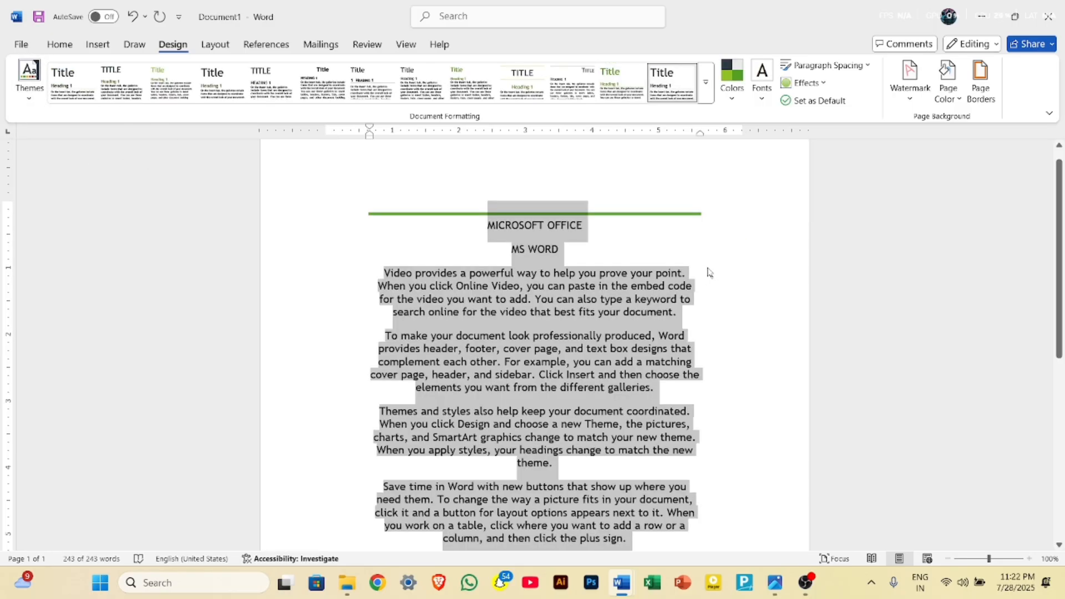
pyautogui.click(708, 271)
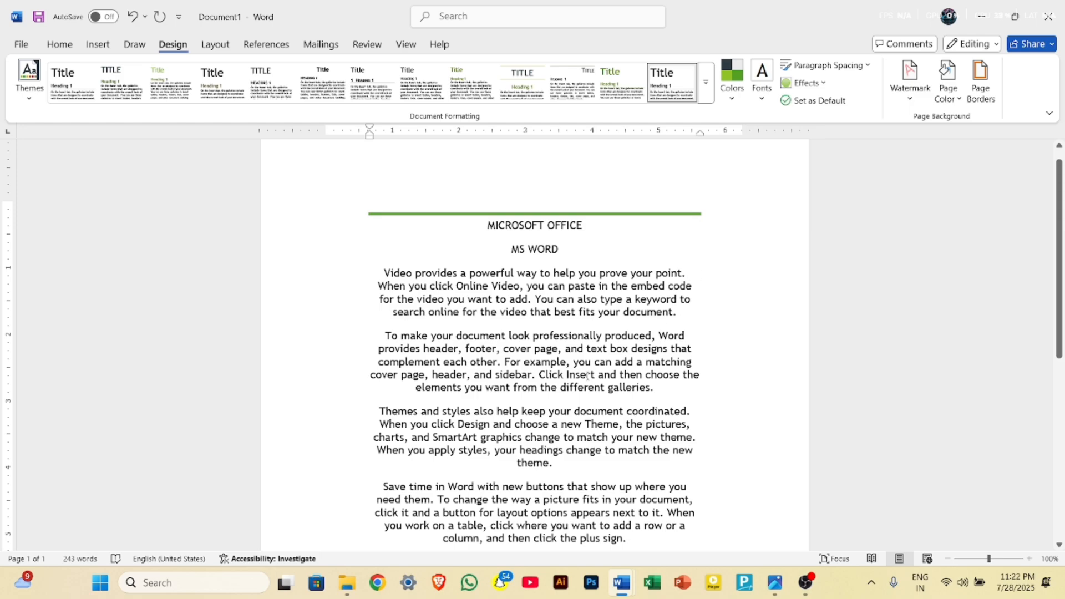
pyautogui.click(732, 83)
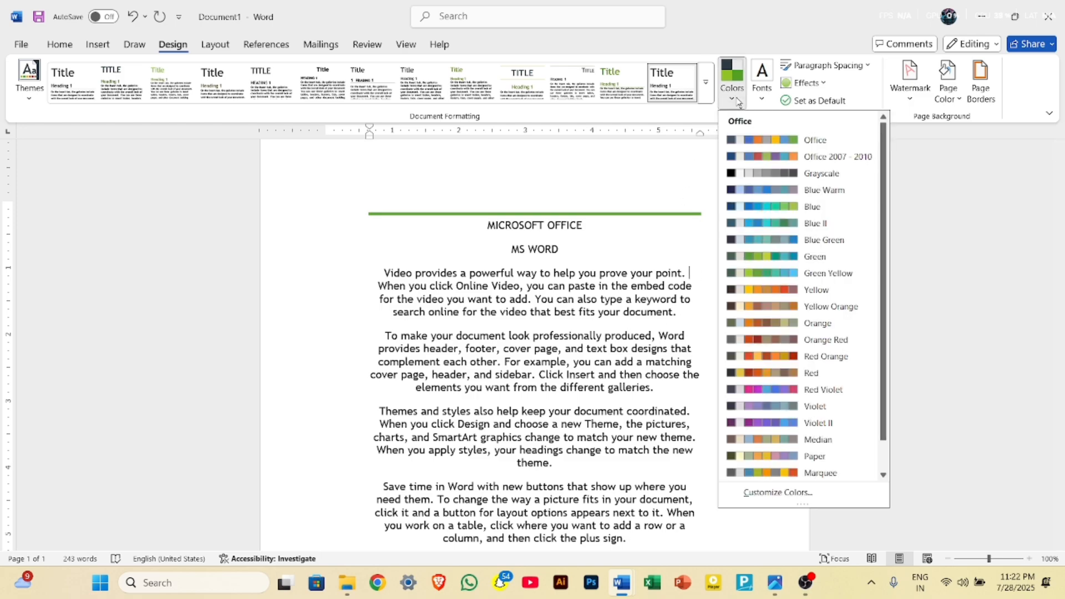
pyautogui.click(787, 290)
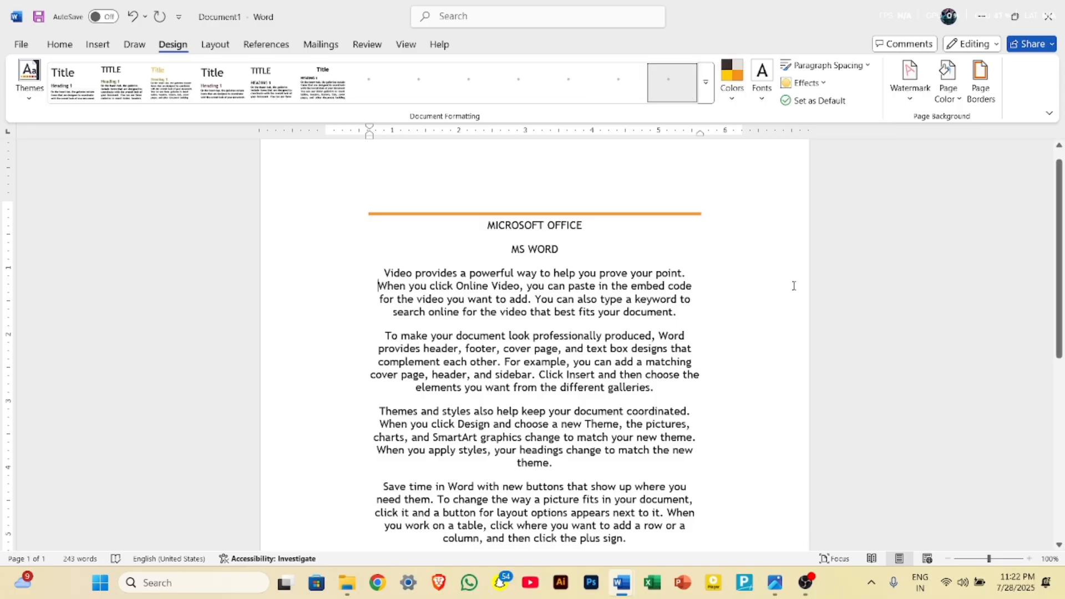
# Try the Corbel theme fonts, settle on Franklin Gothic, and set the paragraph spacing to Relaxed
pyautogui.click(766, 96)
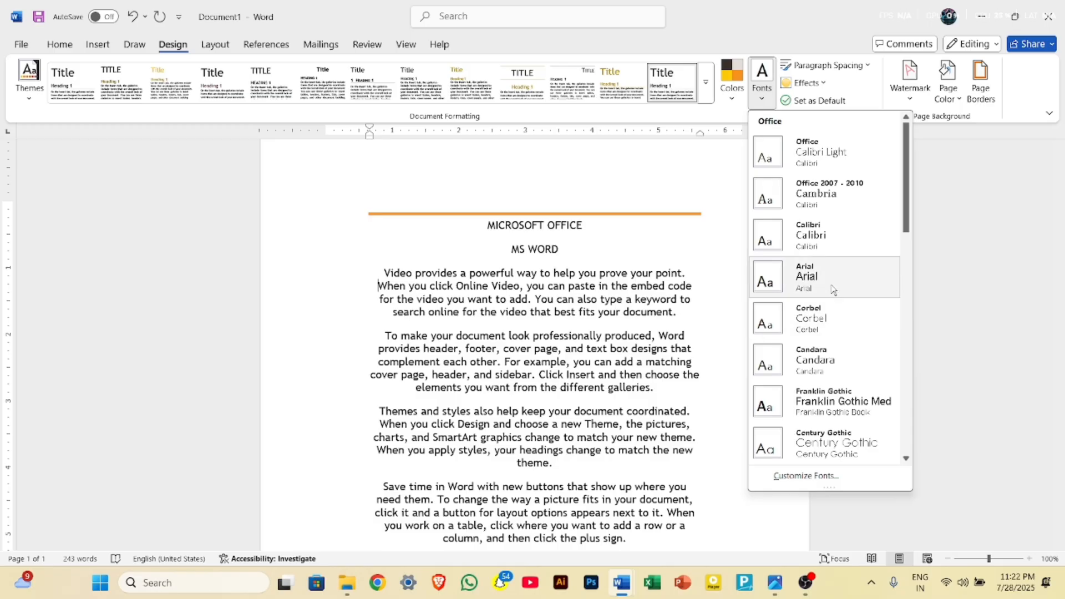
pyautogui.click(831, 311)
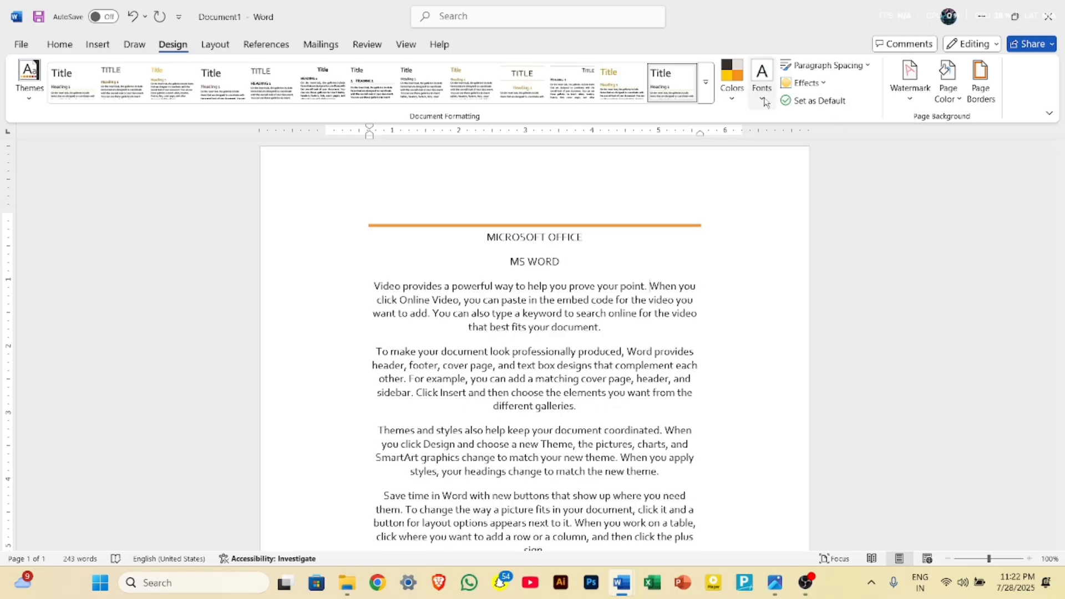
pyautogui.click(761, 80)
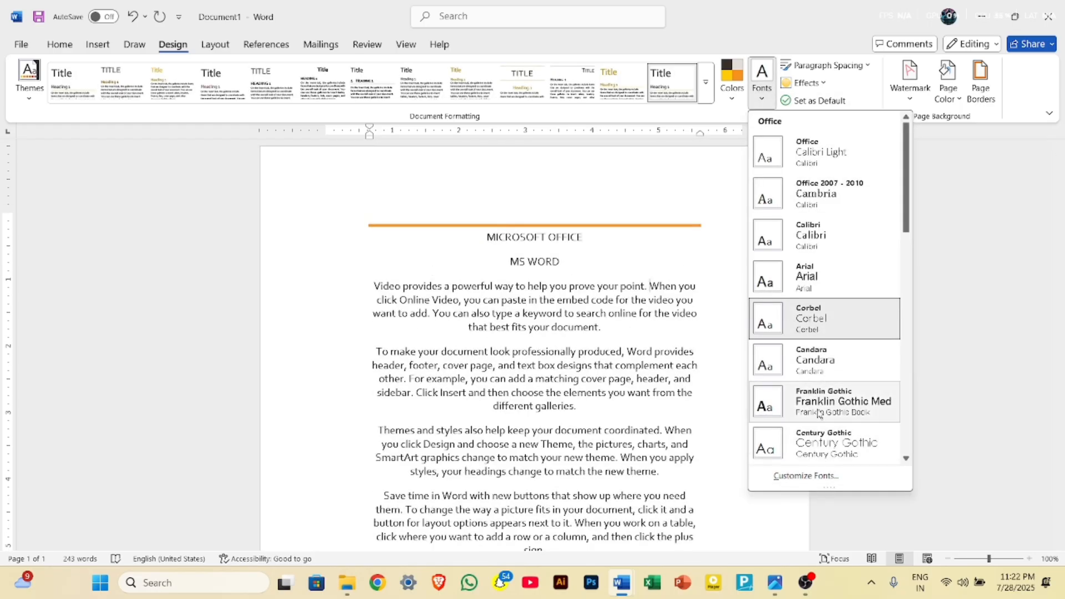
pyautogui.click(821, 407)
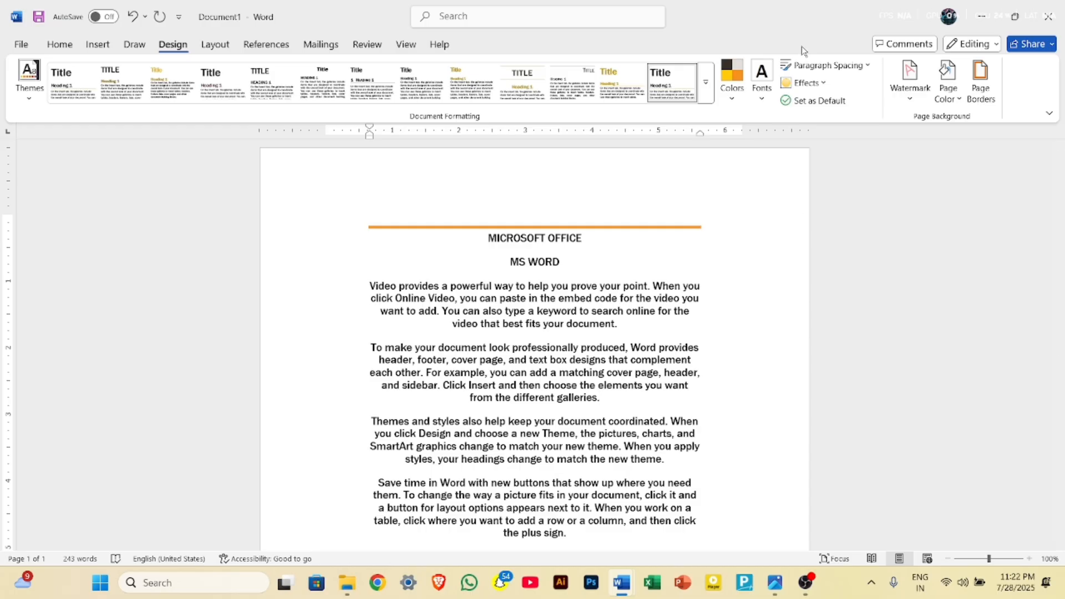
pyautogui.click(850, 69)
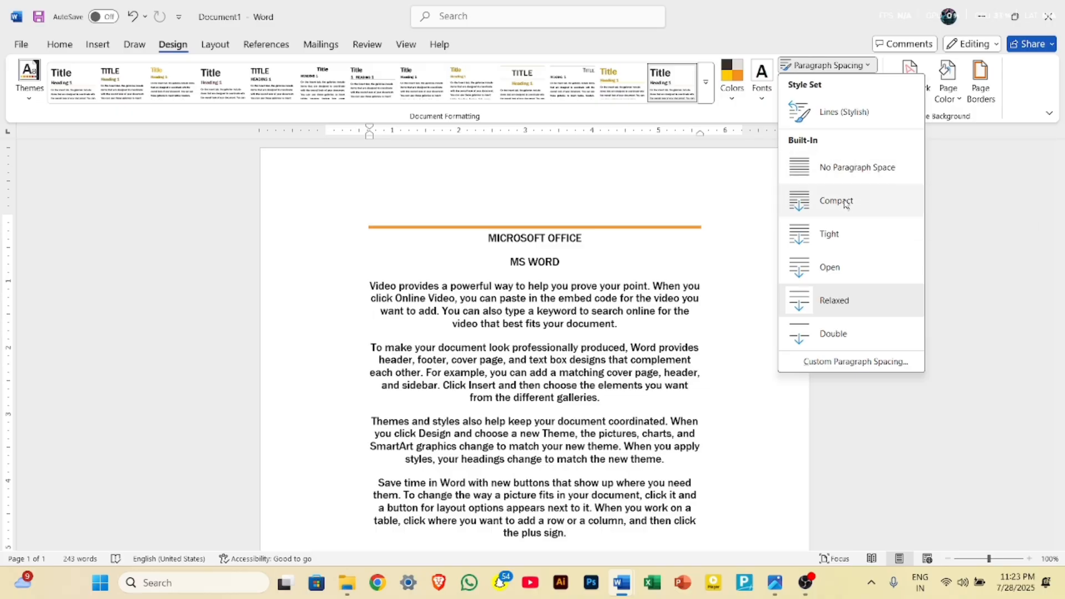
pyautogui.click(836, 304)
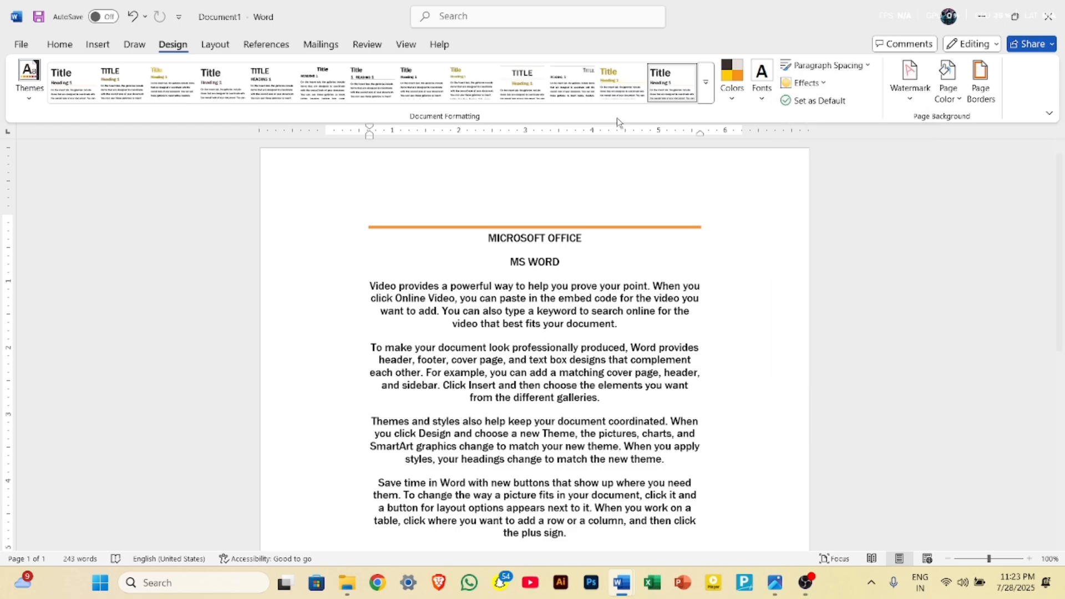
# Apply the Black & White (Word 2013) style set and set the document's paragraph spacing to Double
pyautogui.click(707, 90)
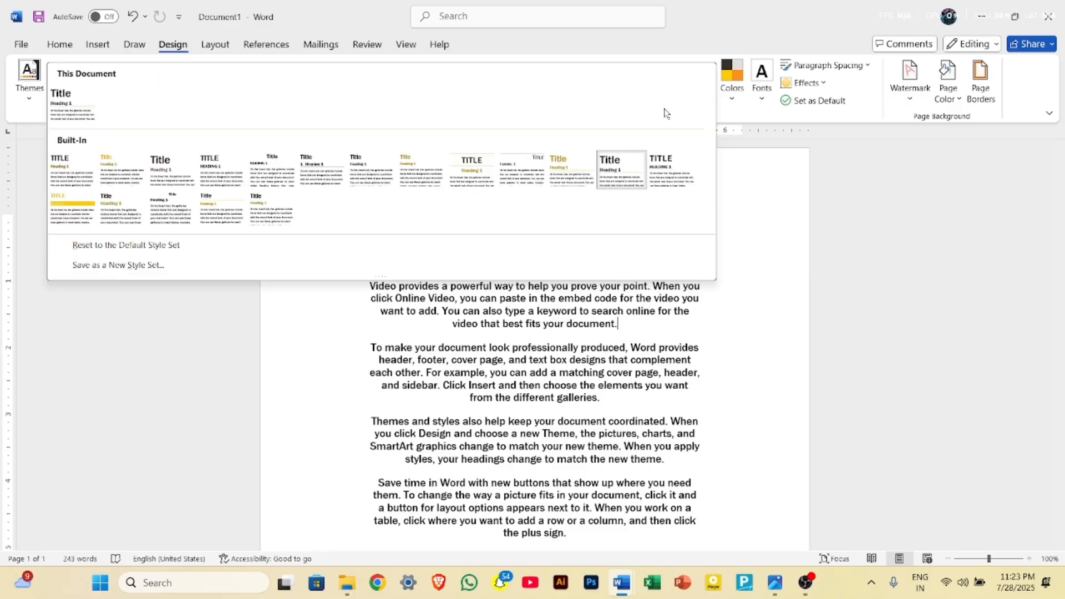
pyautogui.click(395, 174)
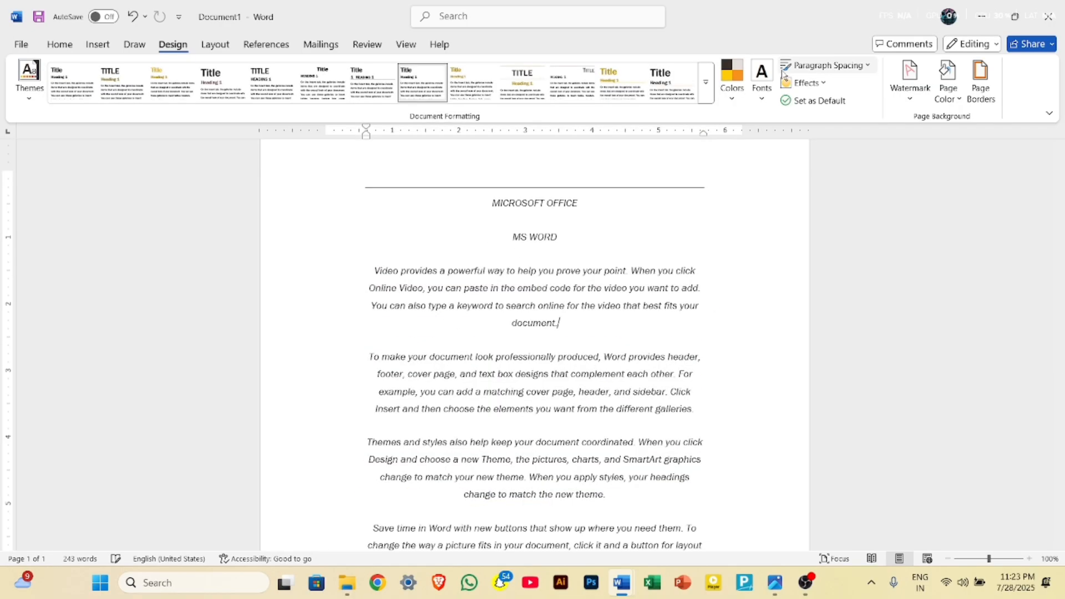
pyautogui.click(824, 65)
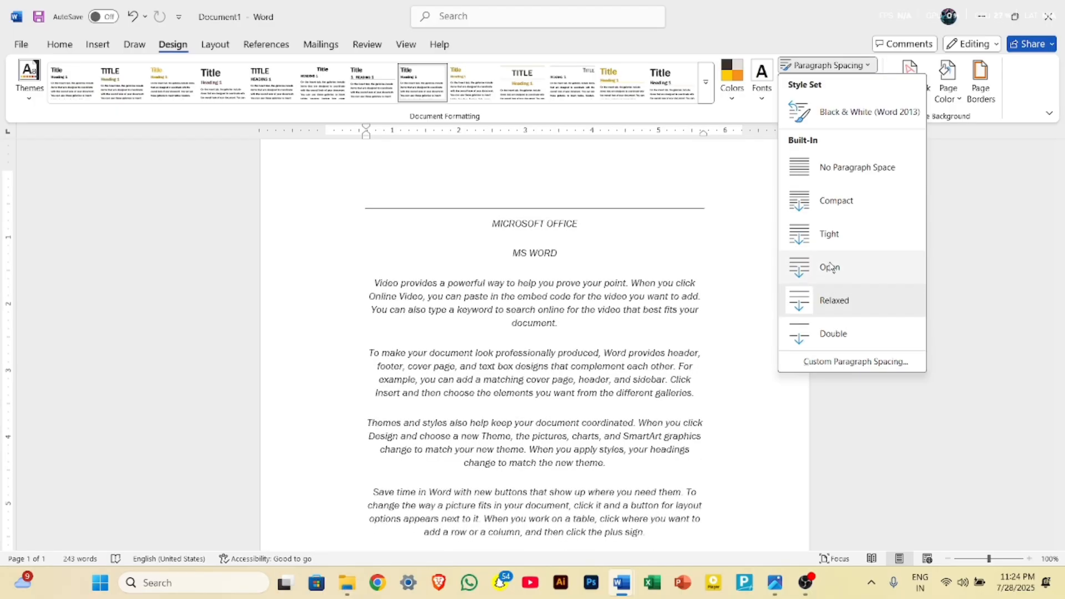
pyautogui.click(840, 334)
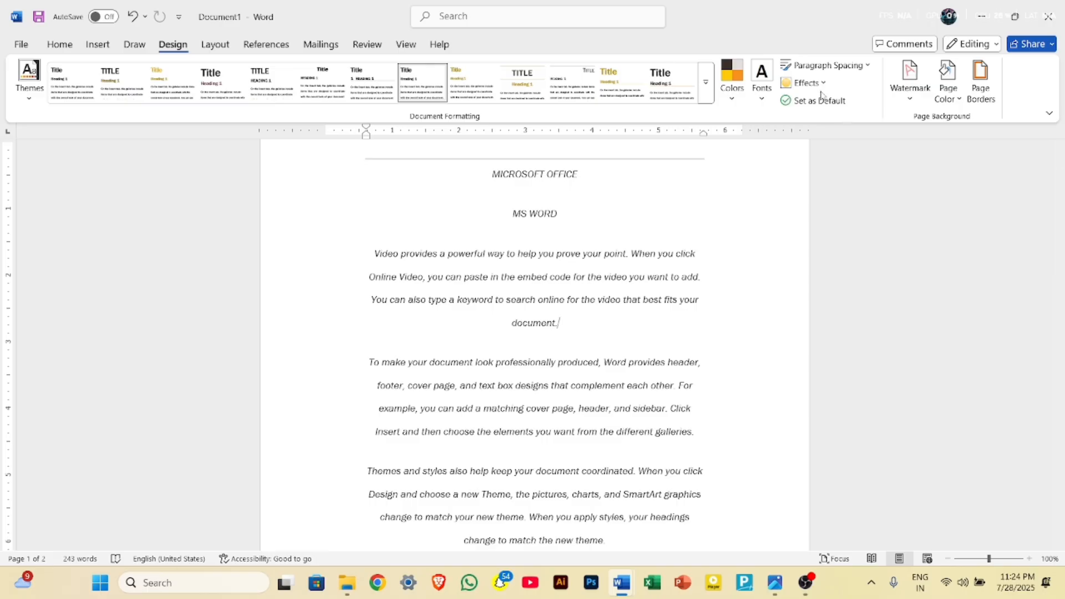
# Set the theme effects to Inset and make the current style set and theme the default for all new blank documents
pyautogui.click(798, 82)
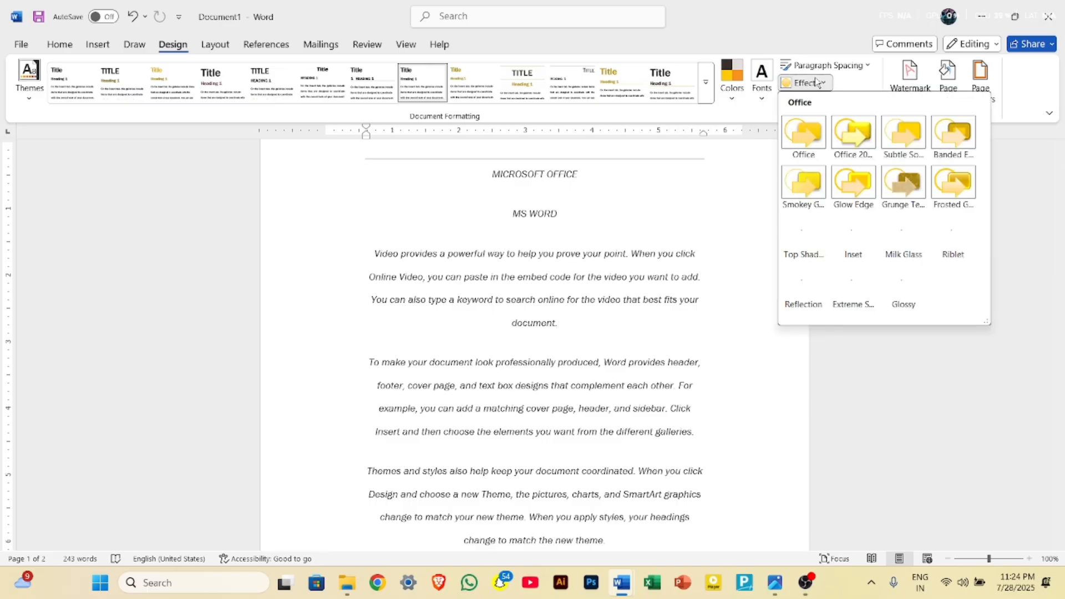
pyautogui.click(648, 214)
pyautogui.scroll(1, 646, 211)
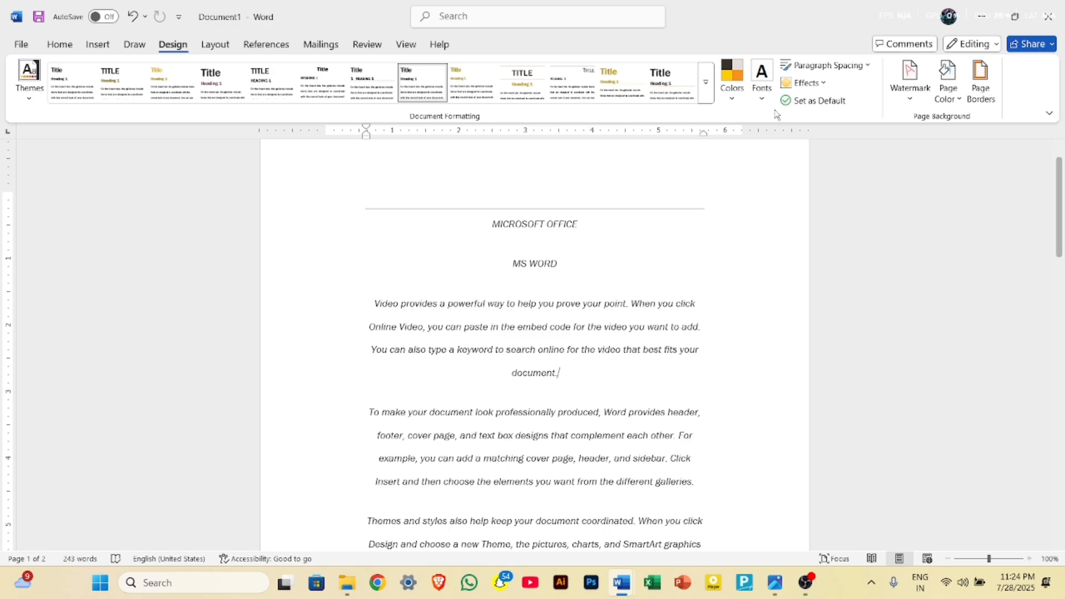
pyautogui.click(803, 83)
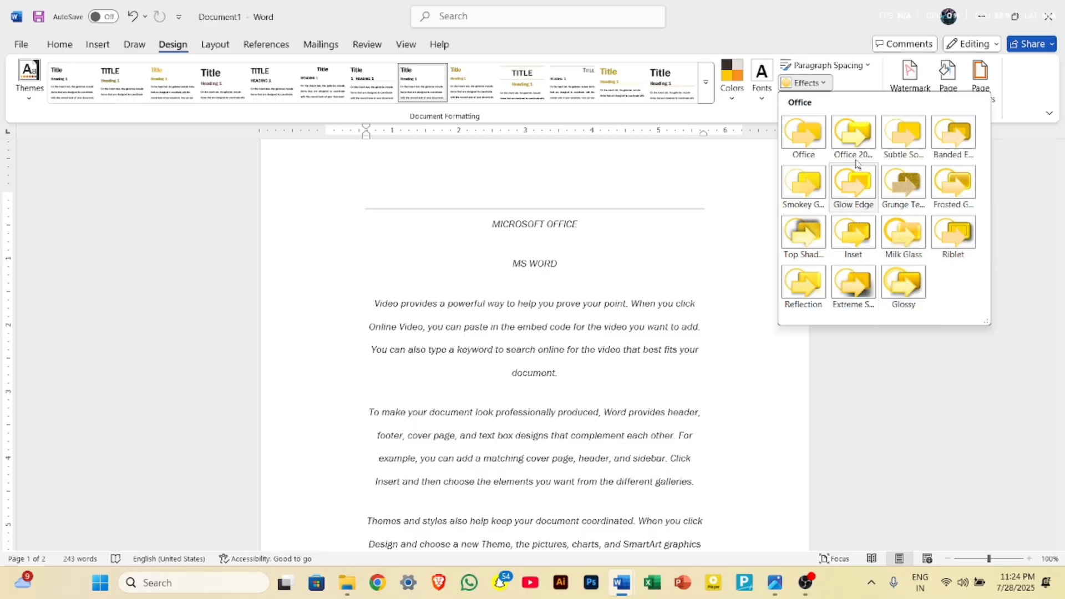
pyautogui.click(838, 232)
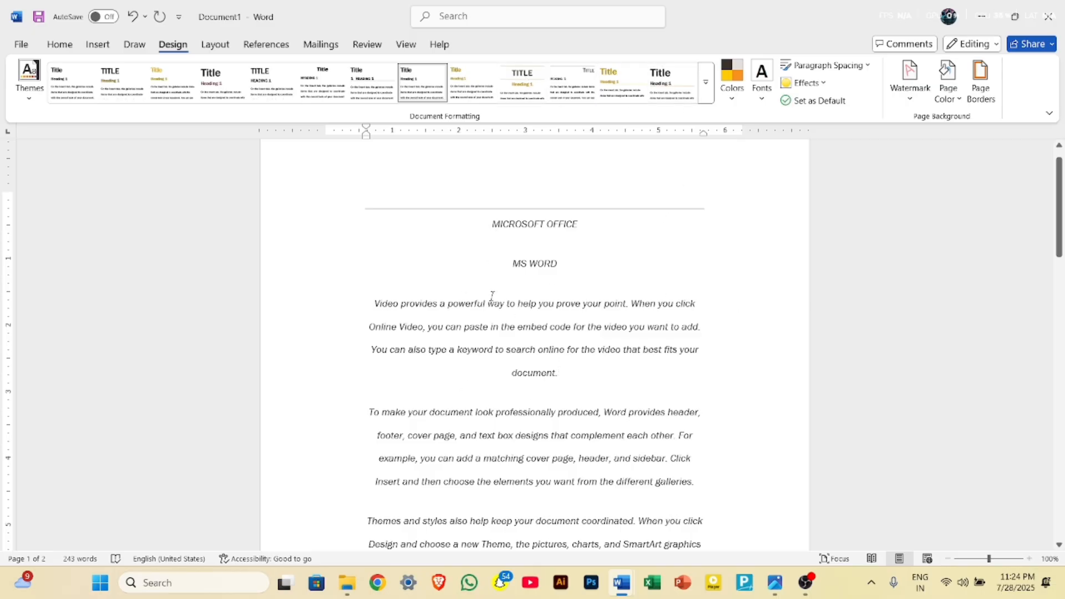
pyautogui.click(796, 101)
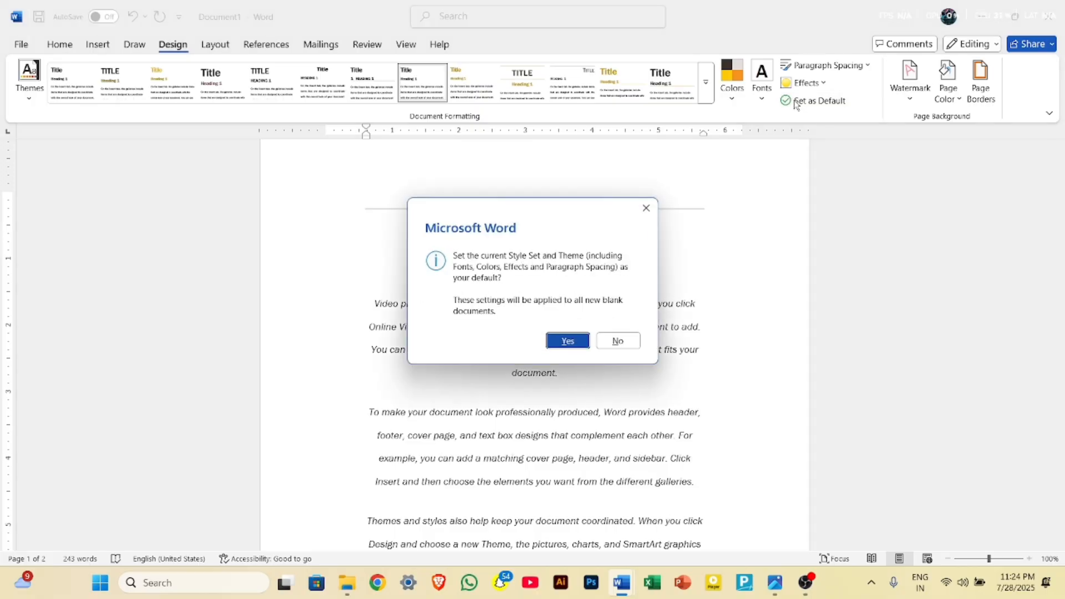
pyautogui.click(565, 342)
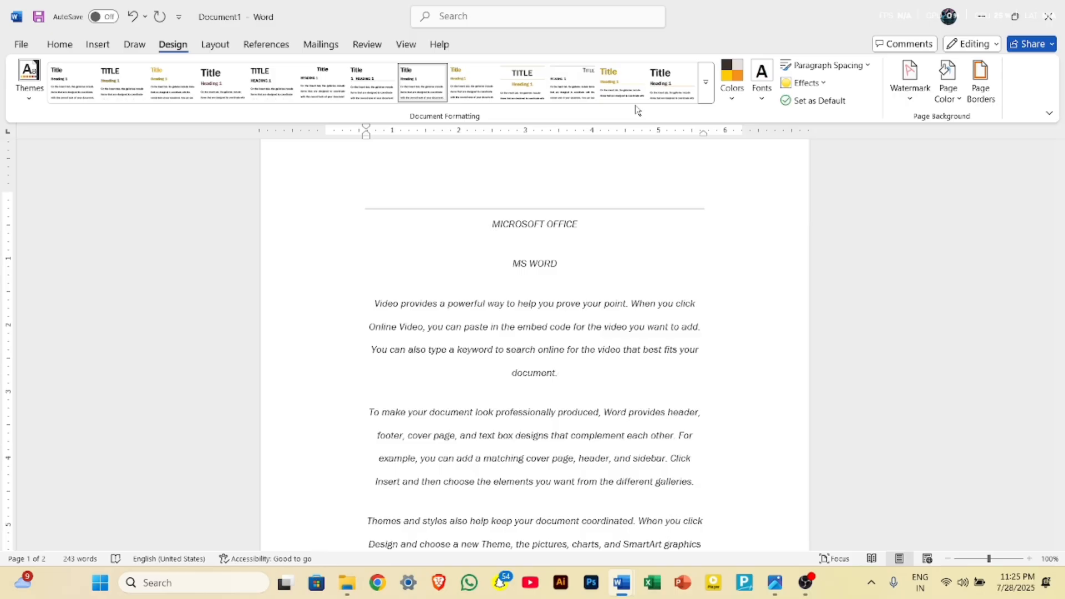
# Delete all the text in the document, keeping the Design options at hand
pyautogui.hotkey('ctrl', 'a')
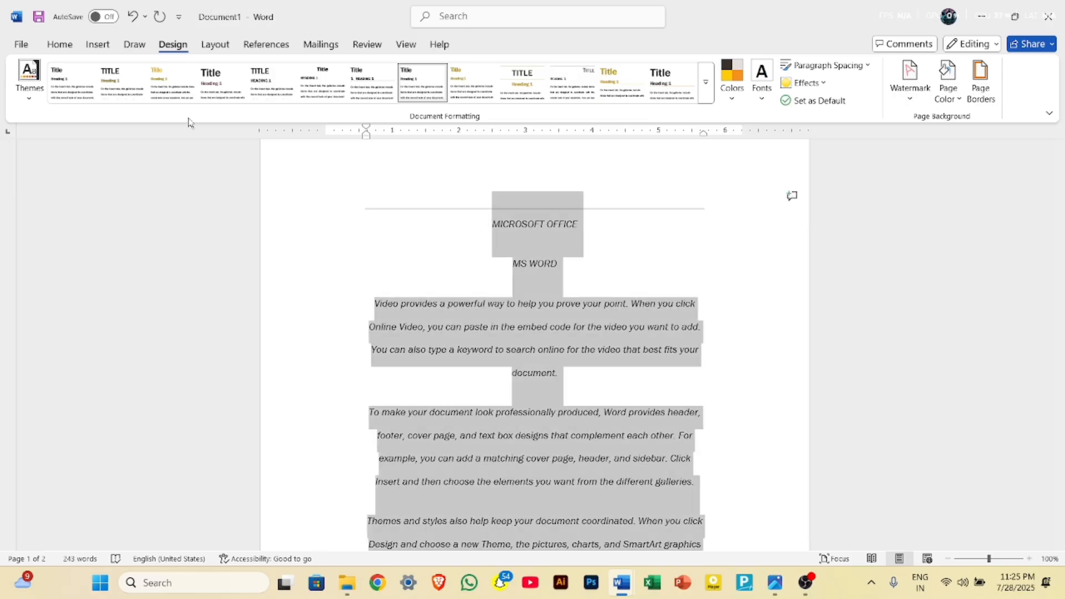
pyautogui.press('Delete')
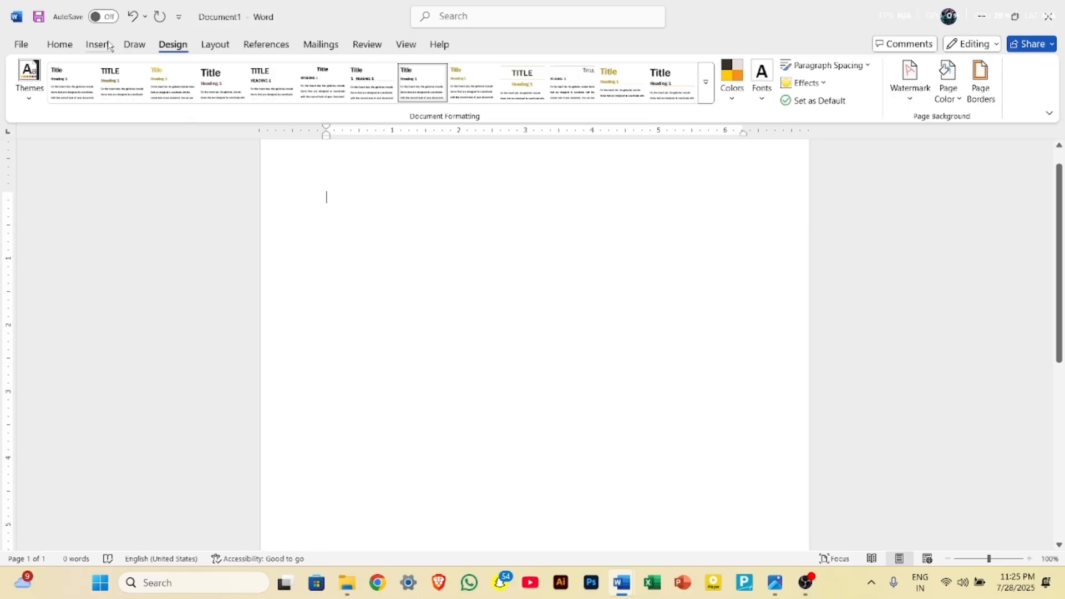
pyautogui.click(108, 45)
pyautogui.click(172, 47)
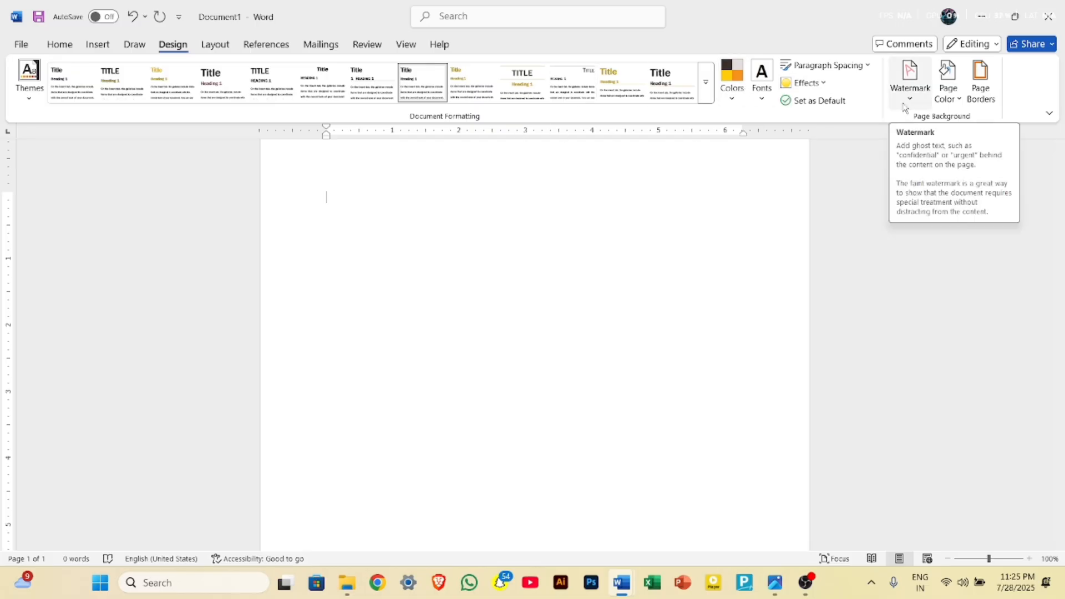
# Add the diagonal CONFIDENTIAL 1 watermark to the blank page
pyautogui.click(919, 97)
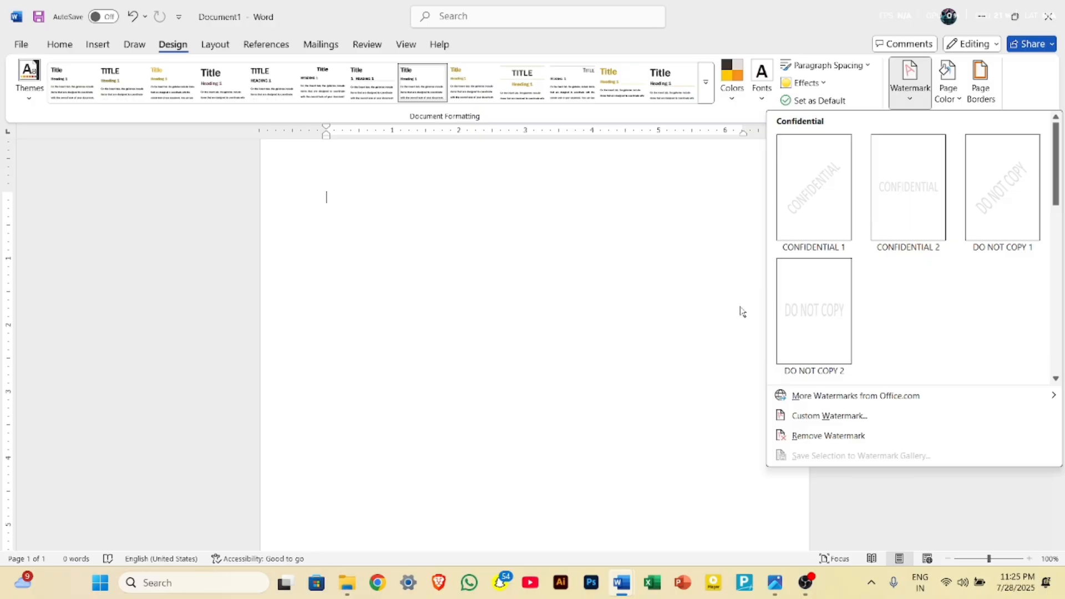
pyautogui.click(800, 233)
pyautogui.scroll(-4, 614, 452)
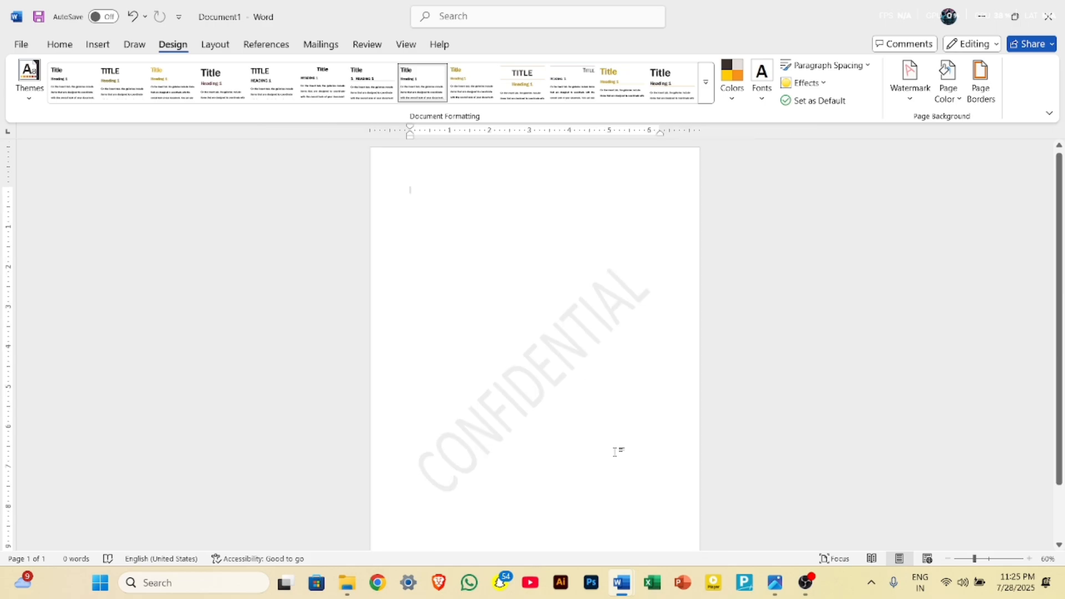
# Remove the CONFIDENTIAL watermark by applying No watermark in the custom watermark settings, with the dialog moved off the page
pyautogui.click(921, 98)
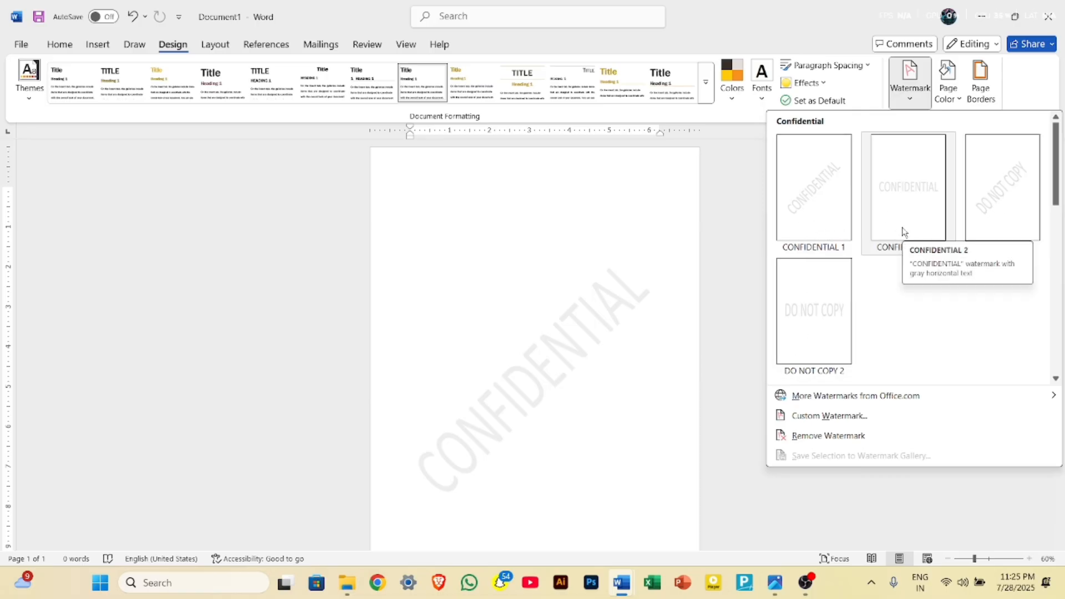
pyautogui.click(879, 416)
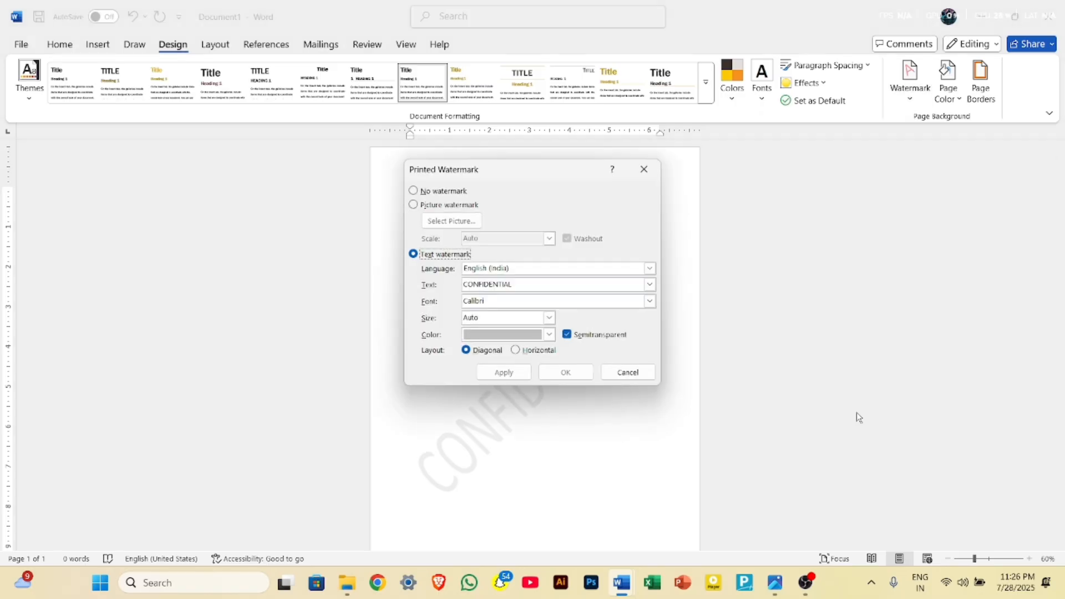
pyautogui.moveTo(530, 171); pyautogui.dragTo(850, 177)
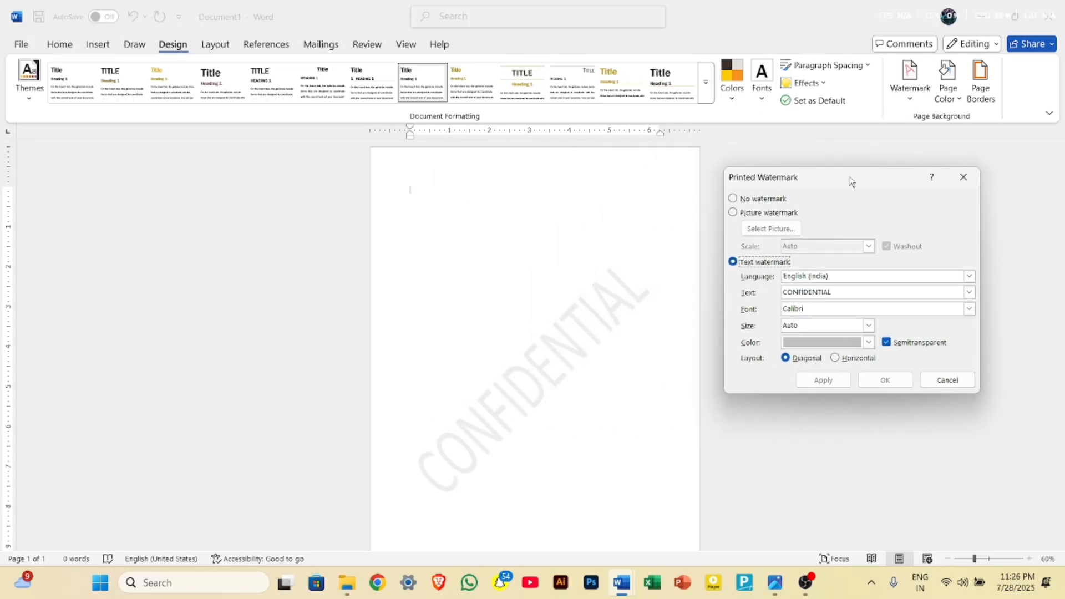
pyautogui.click(759, 199)
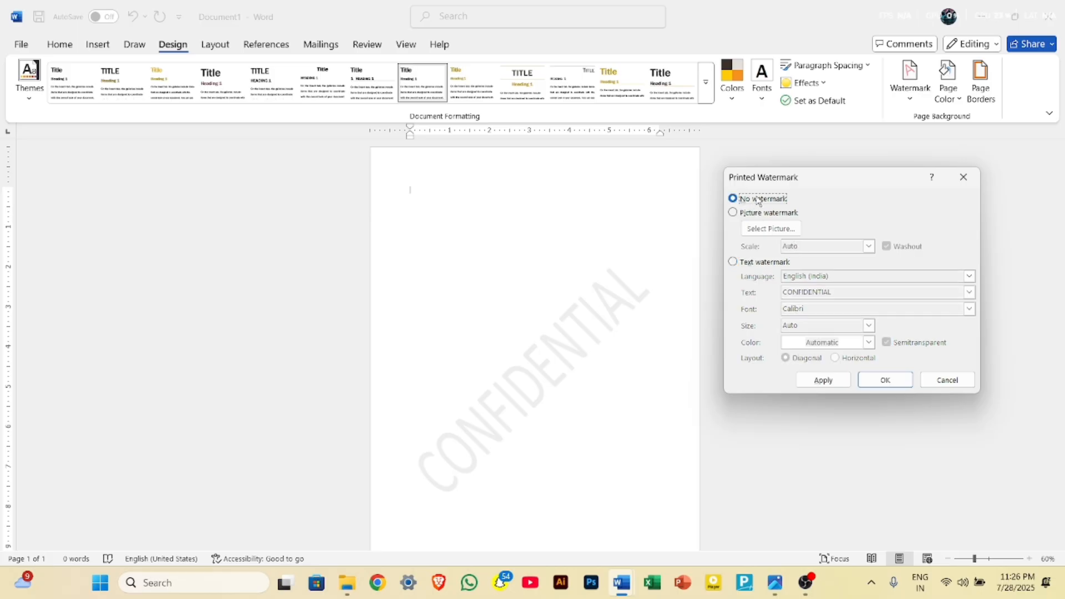
pyautogui.click(836, 384)
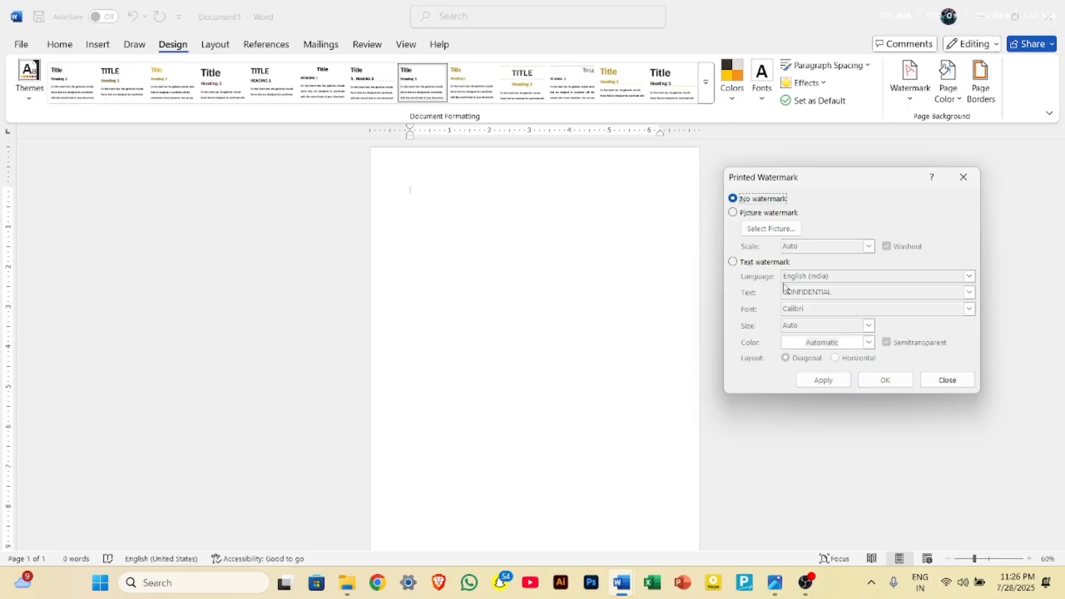
# Switch to a text watermark in English (India) and set its text to COMPUTER ACADEMY
pyautogui.click(746, 264)
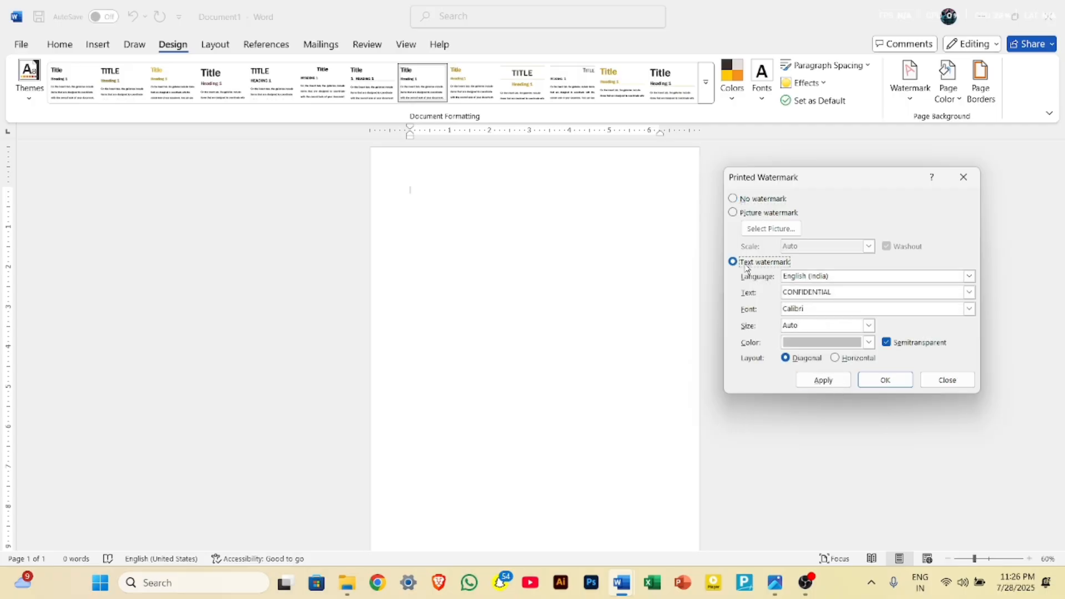
pyautogui.click(851, 276)
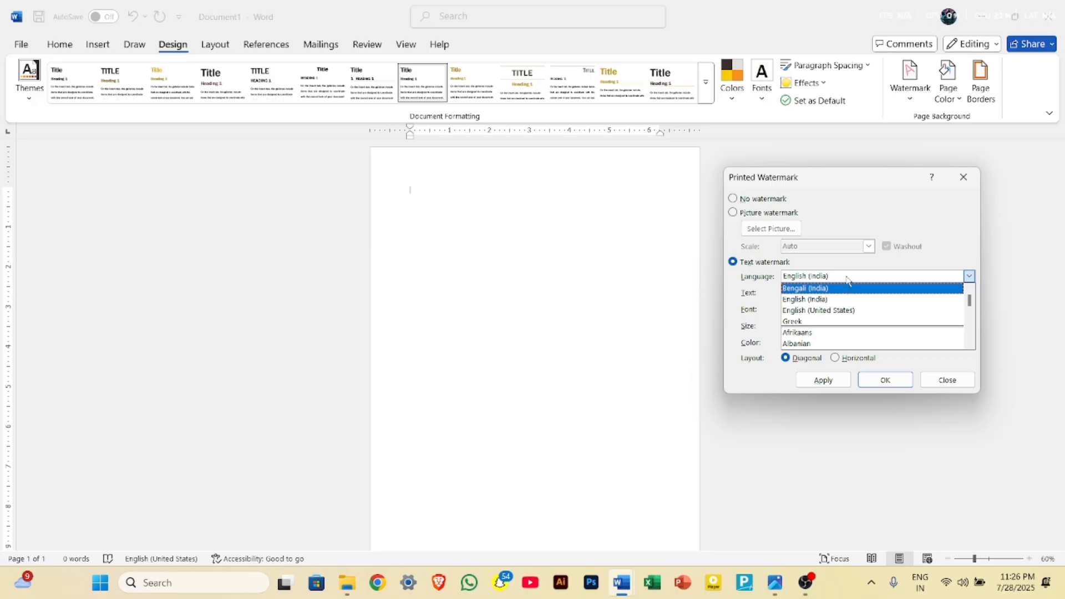
pyautogui.click(847, 280)
pyautogui.click(836, 294)
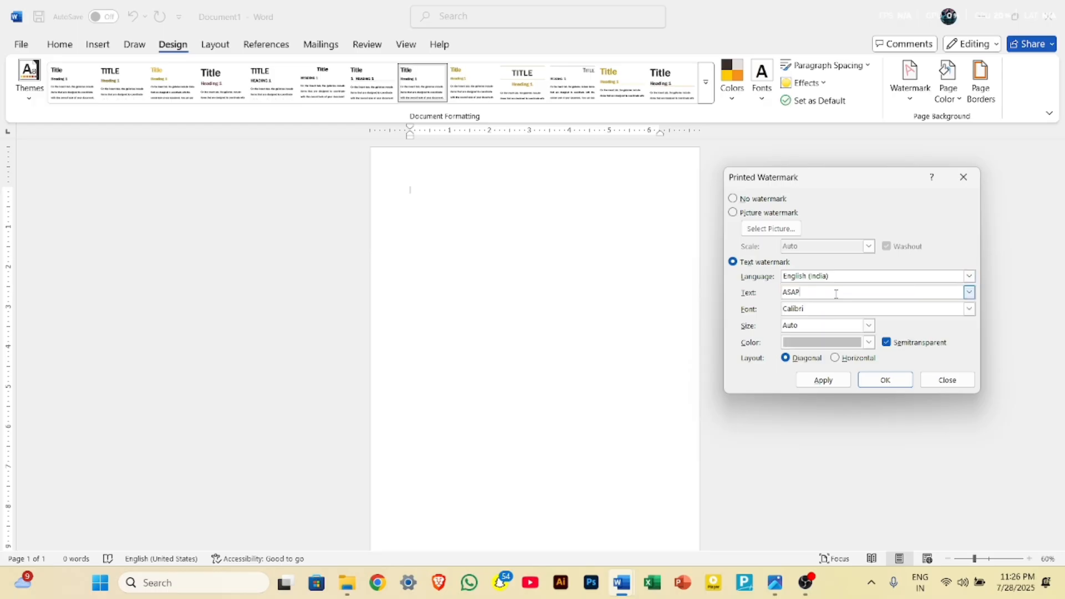
pyautogui.press('BackSpace')
pyautogui.press('BackSpace')
pyautogui.press('BackSpace')
pyautogui.write('COMPUTER ACADEM')
# Try Californian FB as the watermark font, and replace it with Bodoni MT Black
pyautogui.click(969, 310)
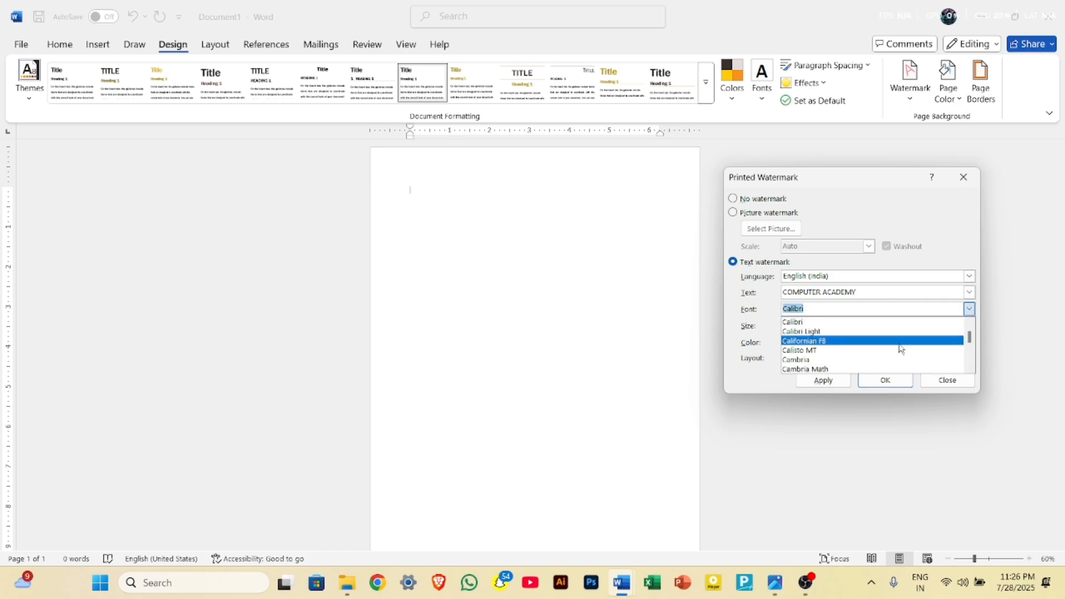
pyautogui.click(862, 341)
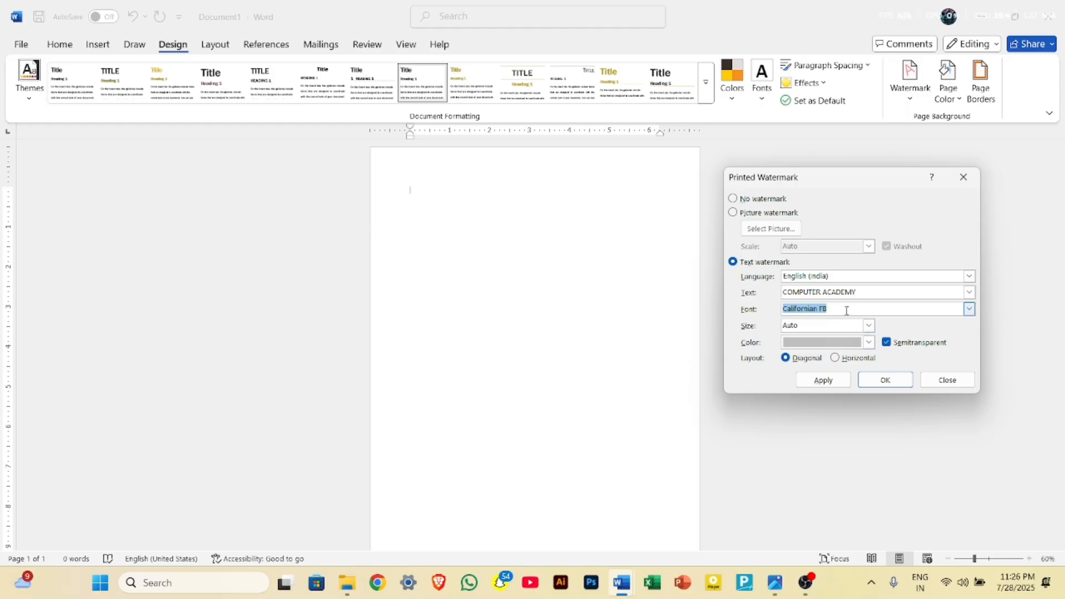
pyautogui.click(969, 309)
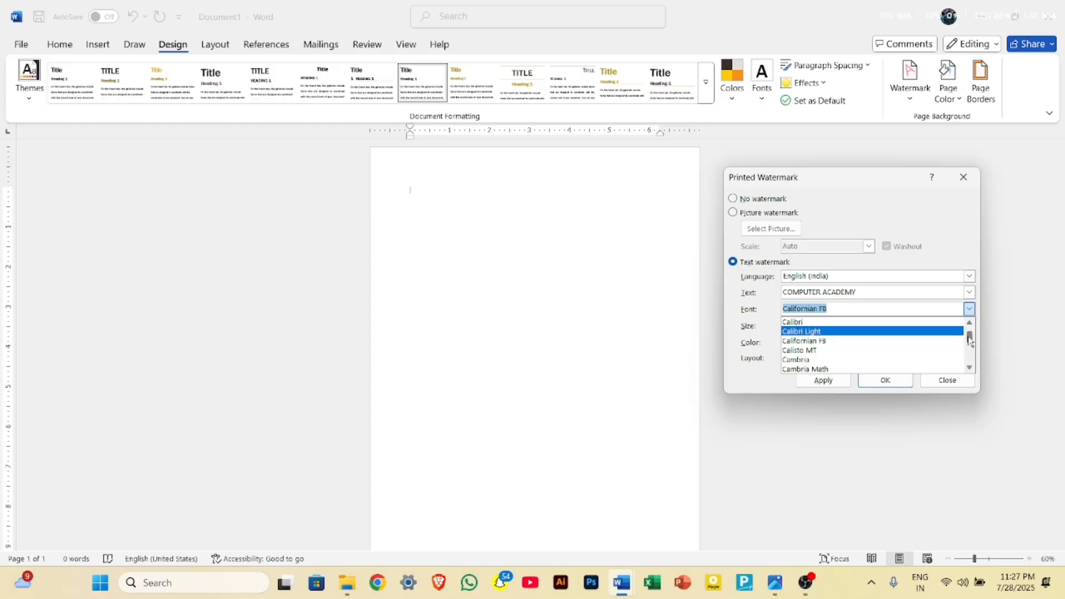
pyautogui.moveTo(968, 337)
pyautogui.mouseDown()
pyautogui.moveTo(965, 364)
pyautogui.moveTo(967, 340)
pyautogui.mouseUp()
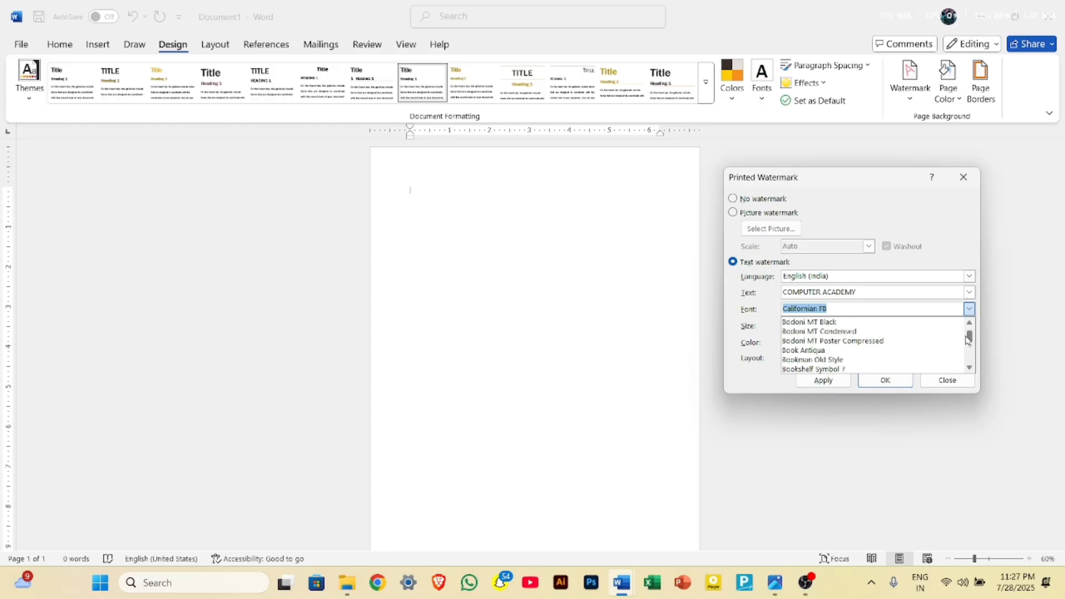
pyautogui.click(935, 308)
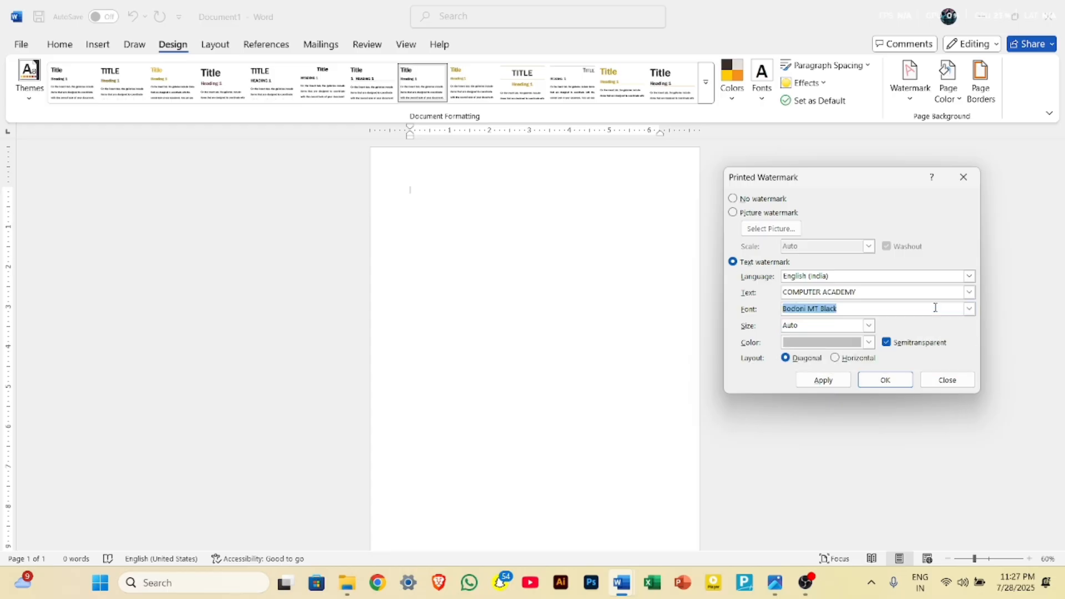
# Keep the watermark size on Auto, set its color to black, and apply the watermark to the page
pyautogui.click(869, 326)
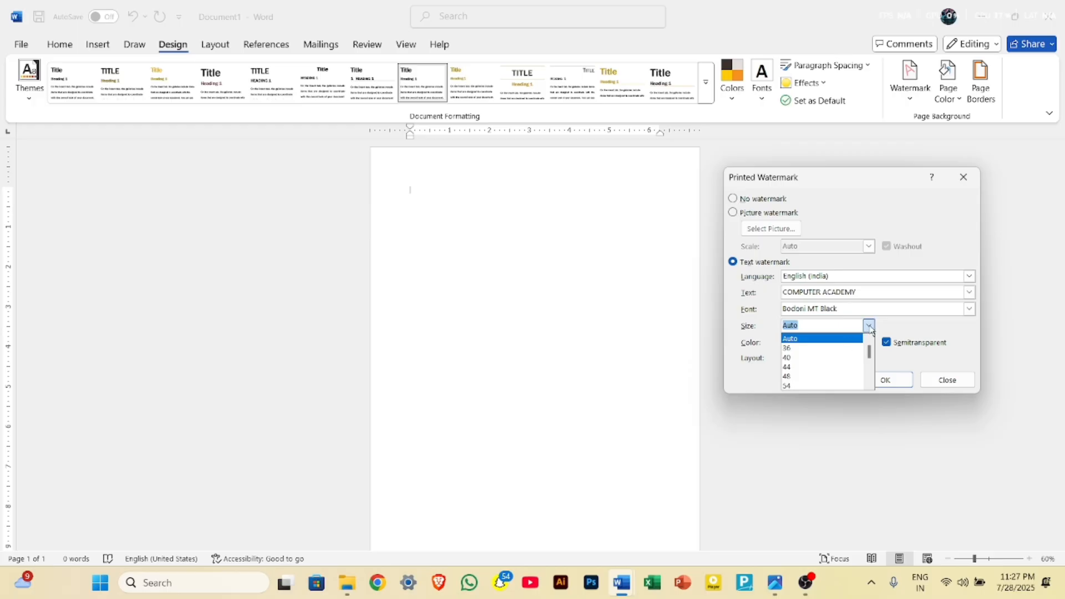
pyautogui.click(869, 327)
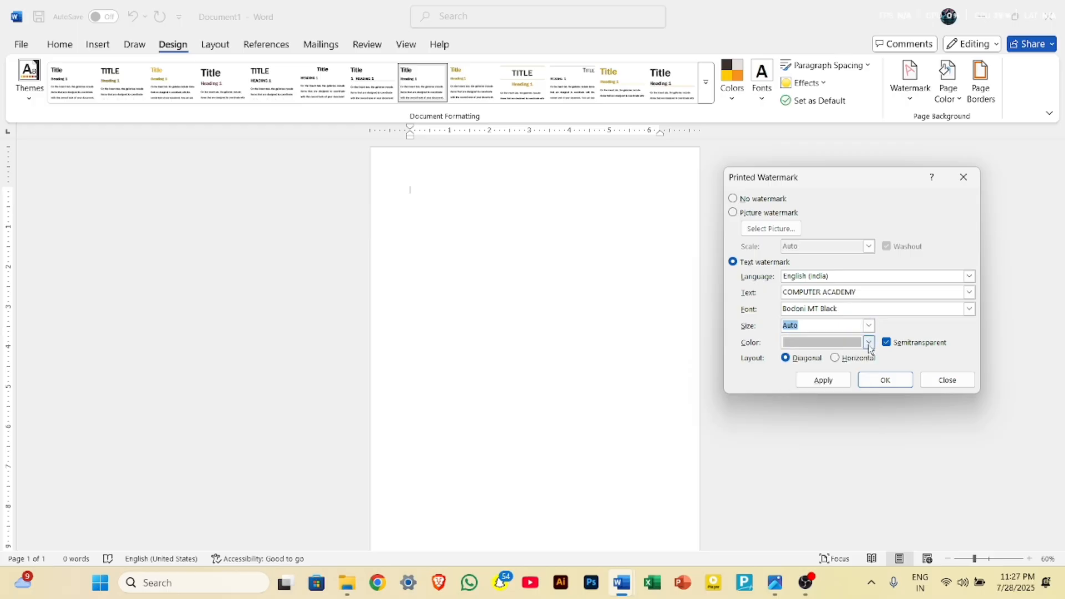
pyautogui.click(868, 344)
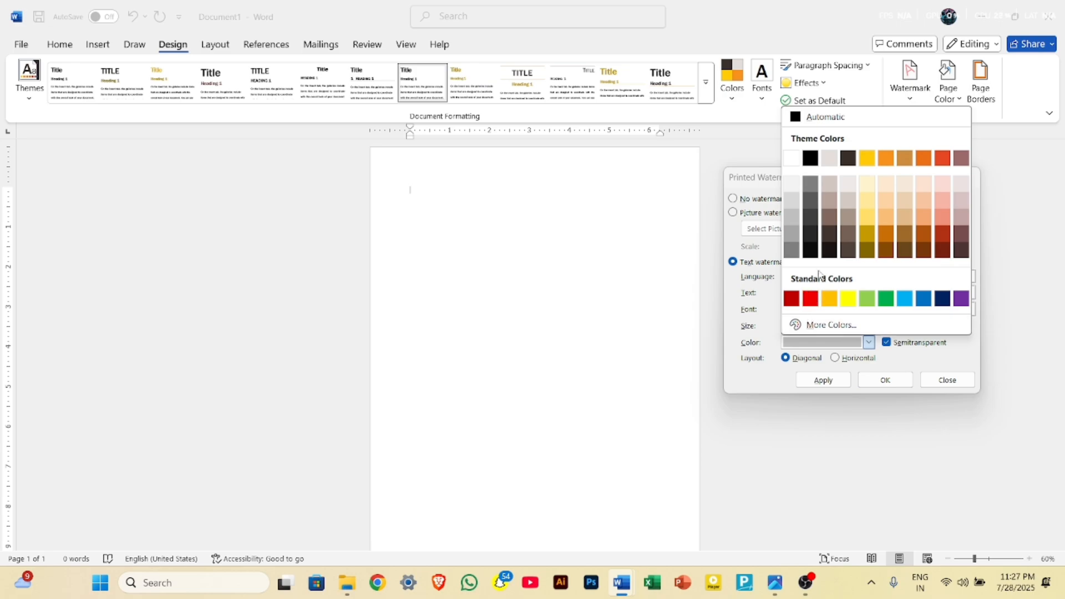
pyautogui.click(811, 158)
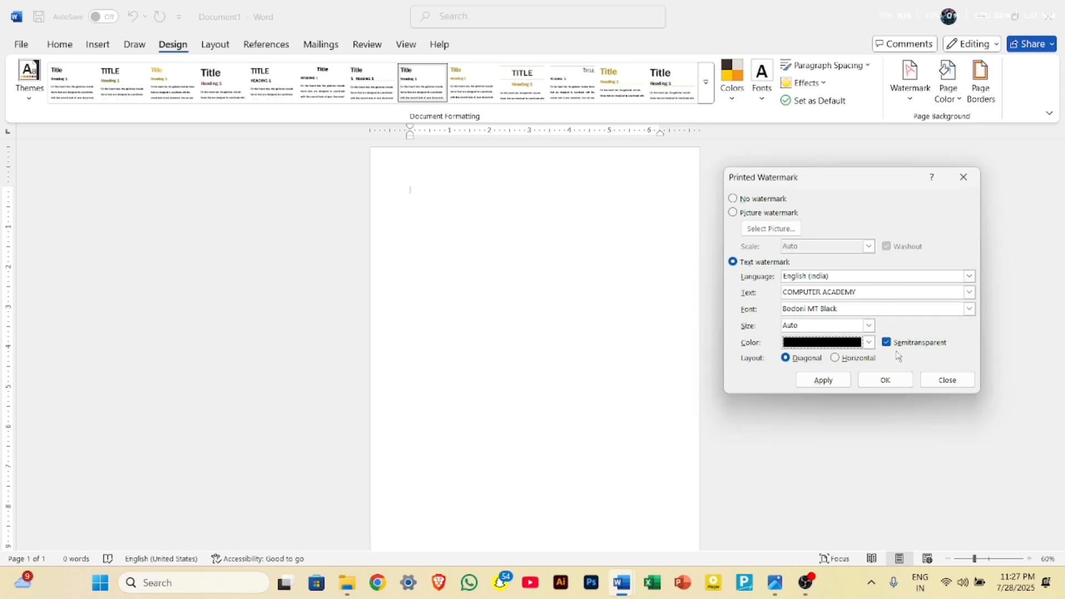
pyautogui.click(837, 388)
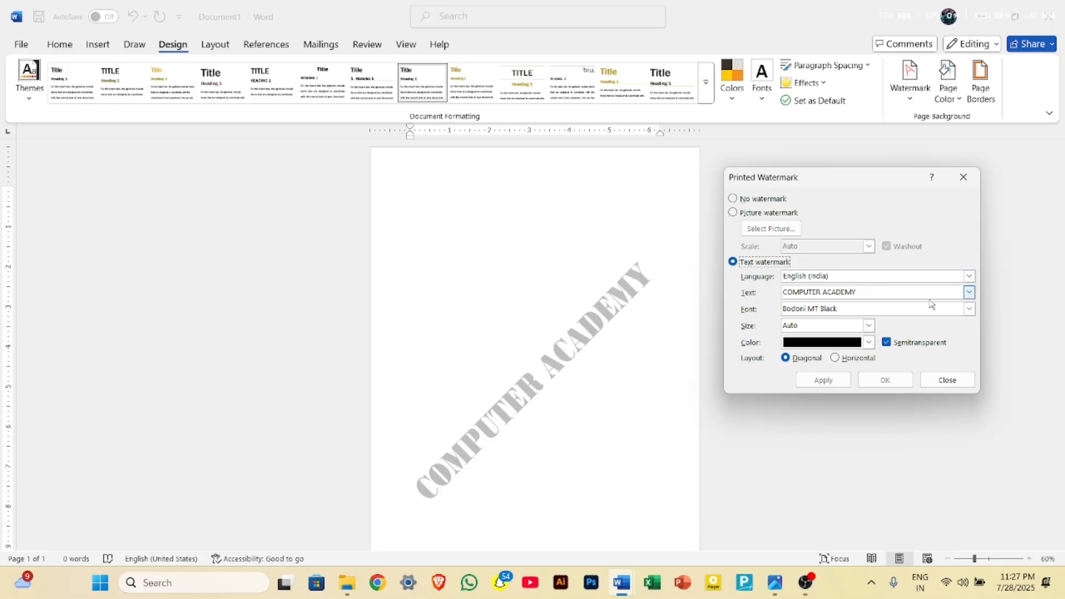
# Change the watermark font to Bookman Old Style and apply it
pyautogui.click(969, 308)
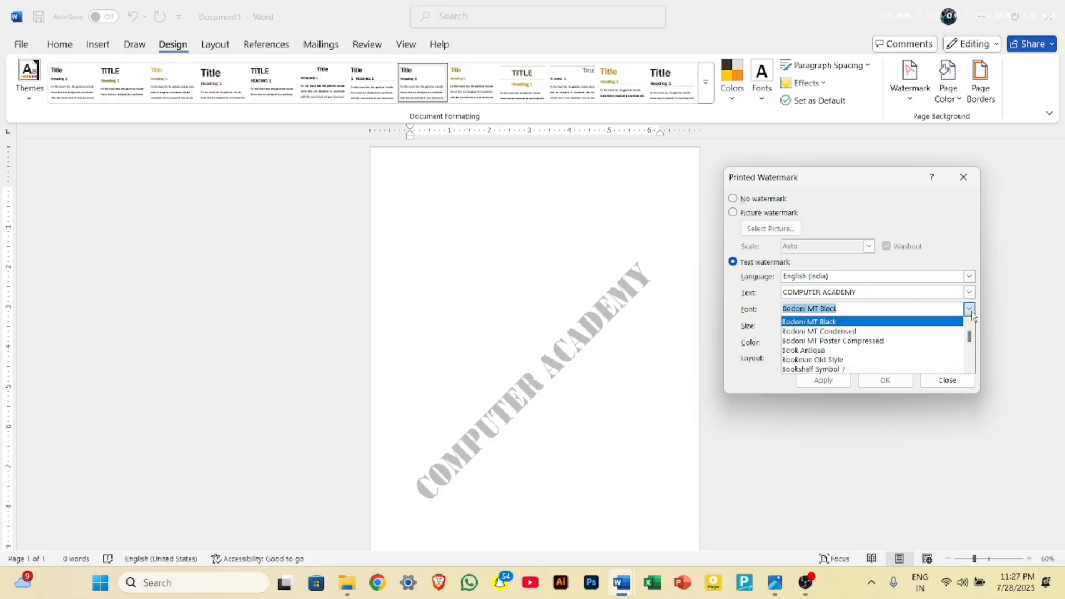
pyautogui.click(900, 360)
pyautogui.click(843, 381)
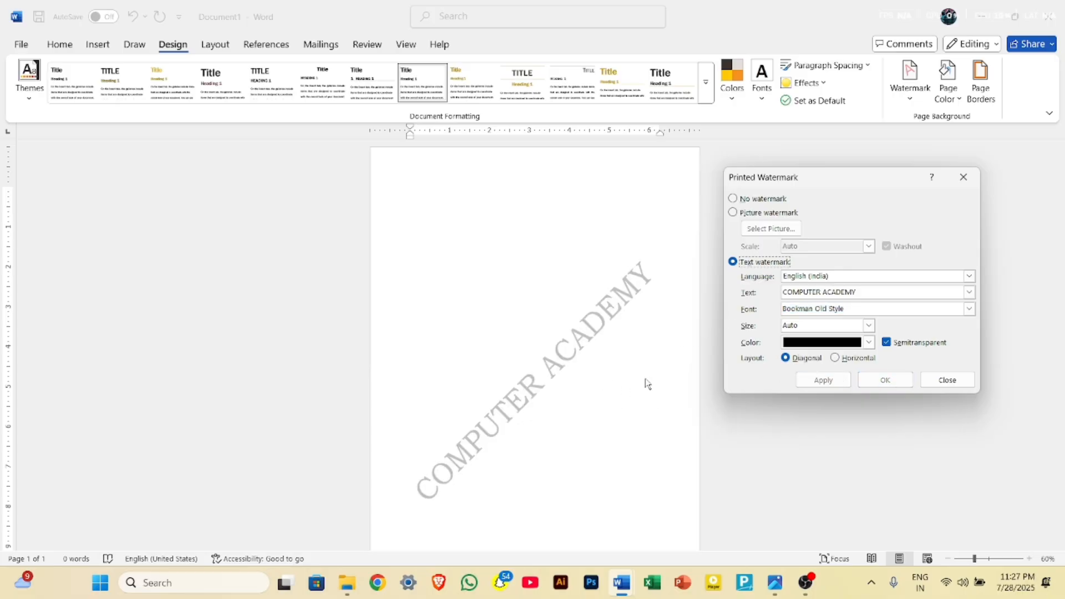
# Shorten the watermark text to COMPUTER and confirm the watermark settings
pyautogui.click(876, 297)
pyautogui.press('BackSpace')
pyautogui.press('BackSpace')
pyautogui.press('BackSpace')
pyautogui.press('BackSpace')
pyautogui.press('BackSpace')
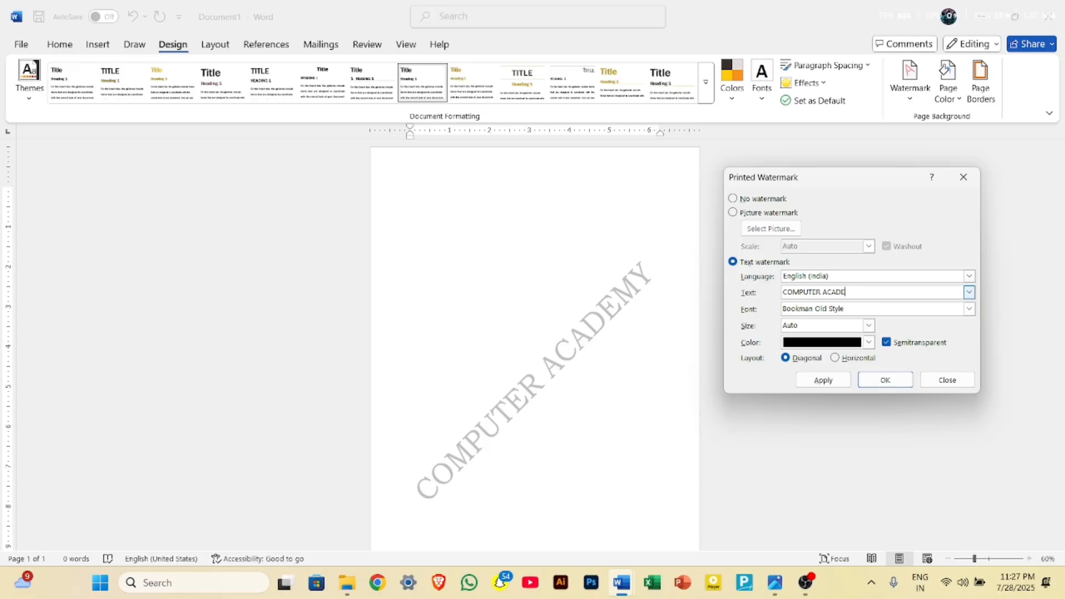
pyautogui.press('Return')
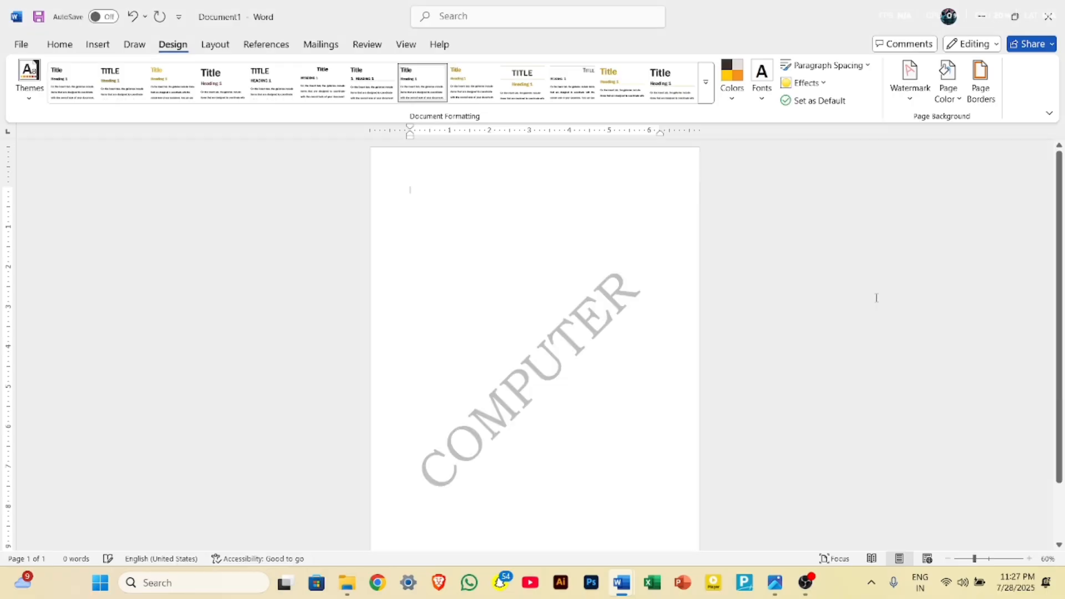
# Reopen the custom watermark settings, set the COMPUTER watermark's size to 40, and apply it
pyautogui.click(911, 91)
pyautogui.click(832, 415)
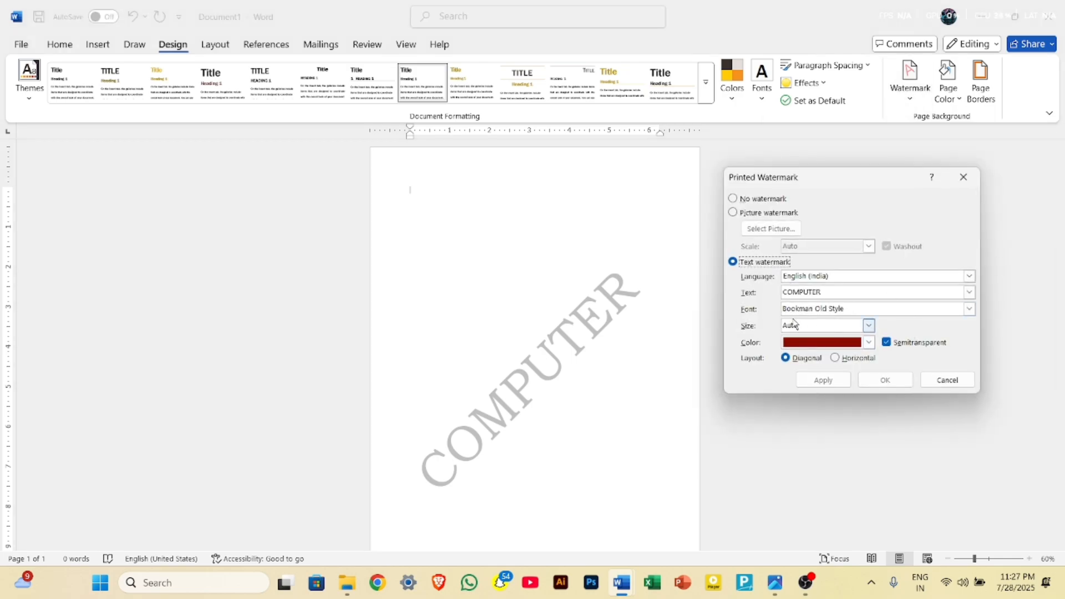
pyautogui.click(868, 326)
pyautogui.click(868, 325)
pyautogui.click(831, 358)
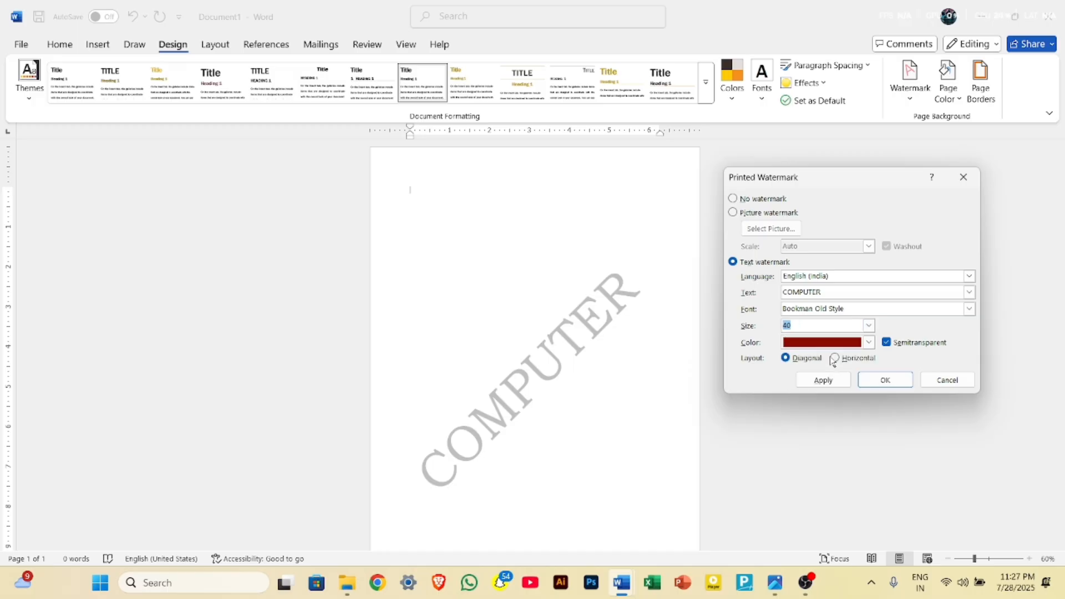
pyautogui.click(830, 382)
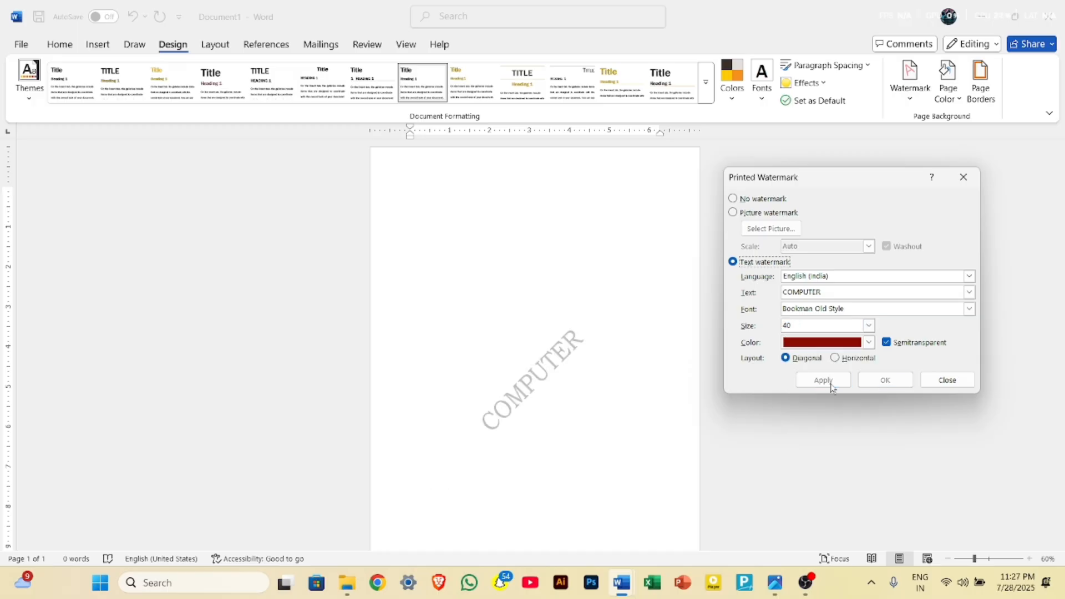
# Reduce the COMPUTER watermark's size to 36 and apply it
pyautogui.click(869, 325)
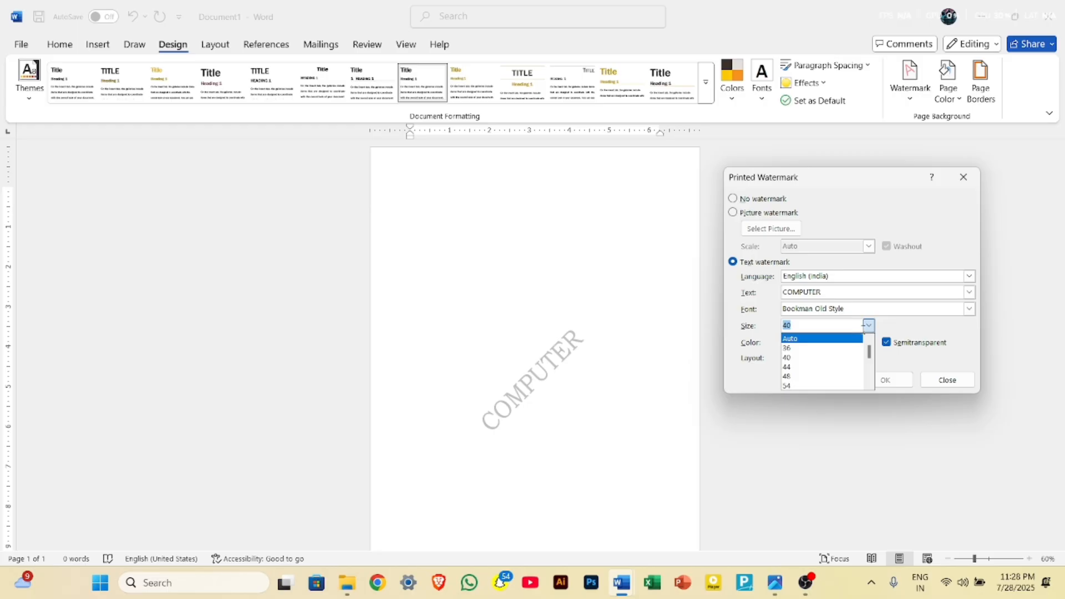
pyautogui.click(854, 339)
pyautogui.click(868, 327)
pyautogui.click(848, 348)
pyautogui.click(836, 380)
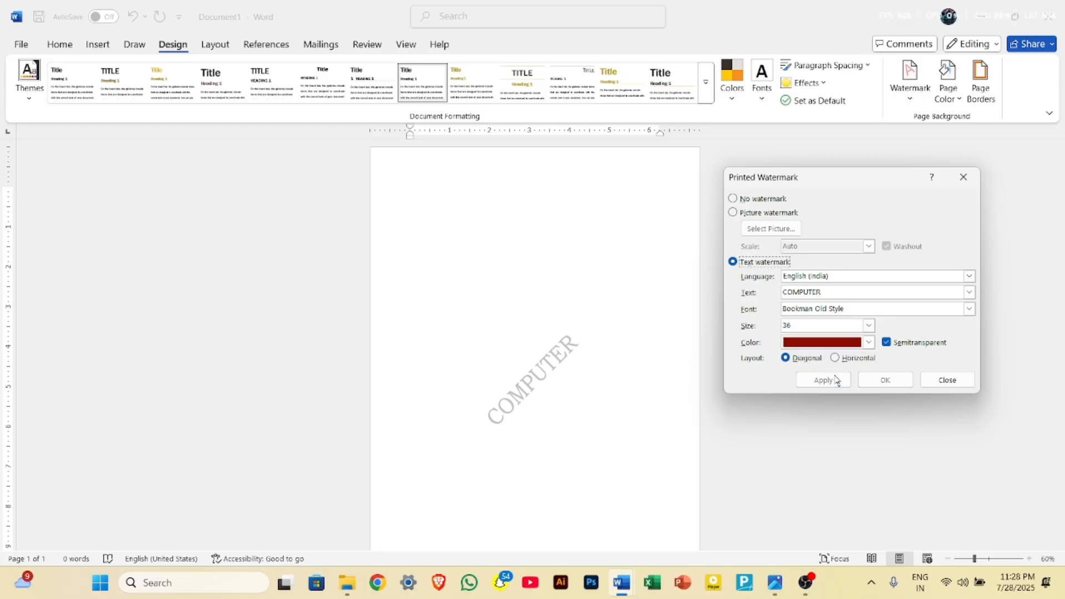
# Return the COMPUTER watermark's size to Auto and apply it
pyautogui.click(867, 325)
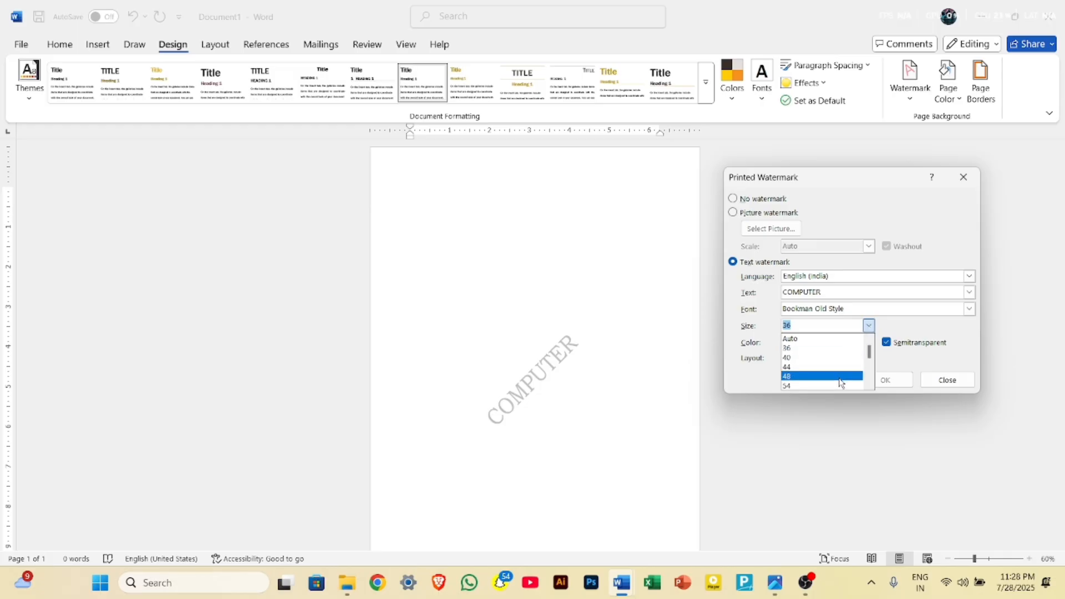
pyautogui.click(869, 326)
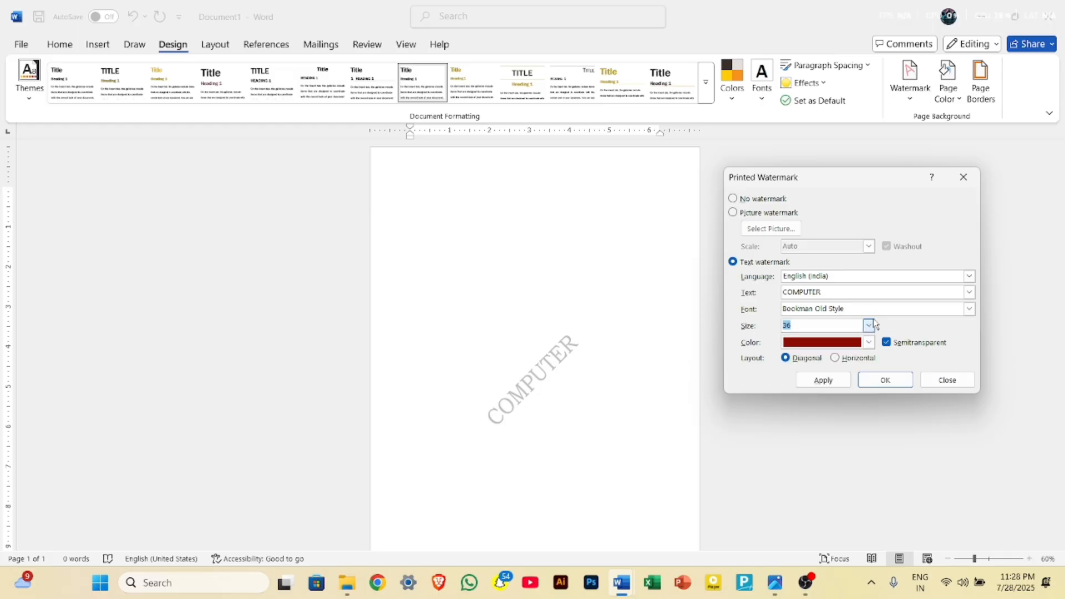
pyautogui.click(872, 324)
pyautogui.click(845, 347)
pyautogui.click(868, 342)
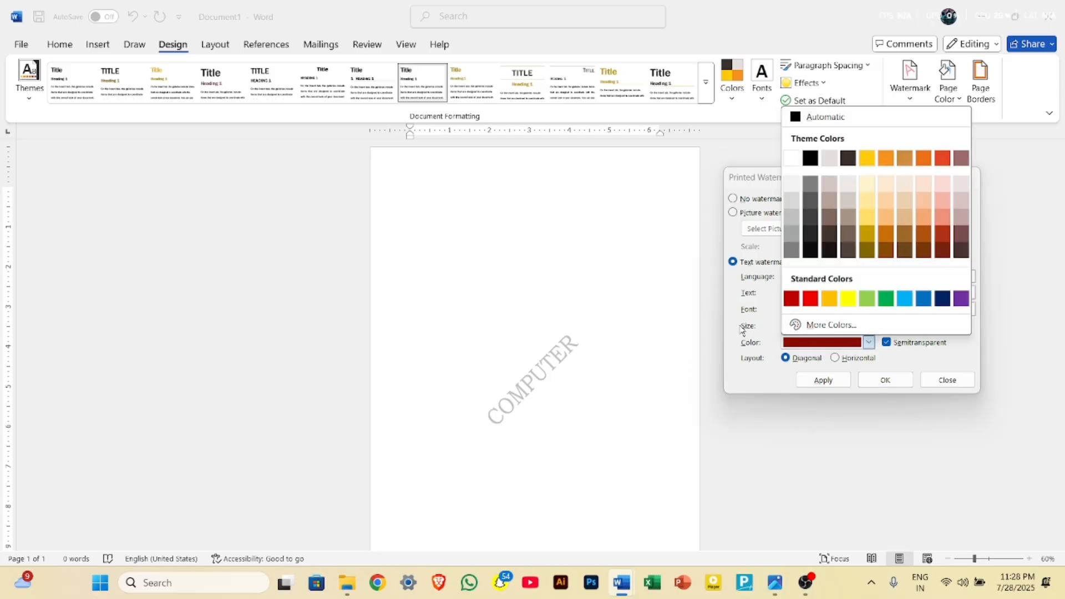
pyautogui.click(719, 328)
pyautogui.click(869, 325)
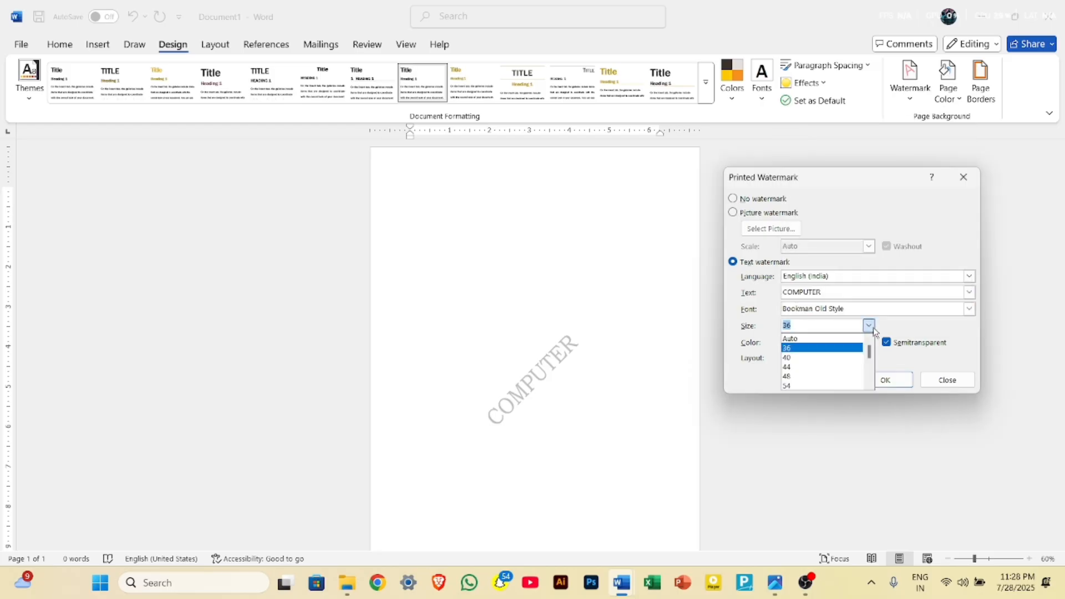
pyautogui.click(854, 338)
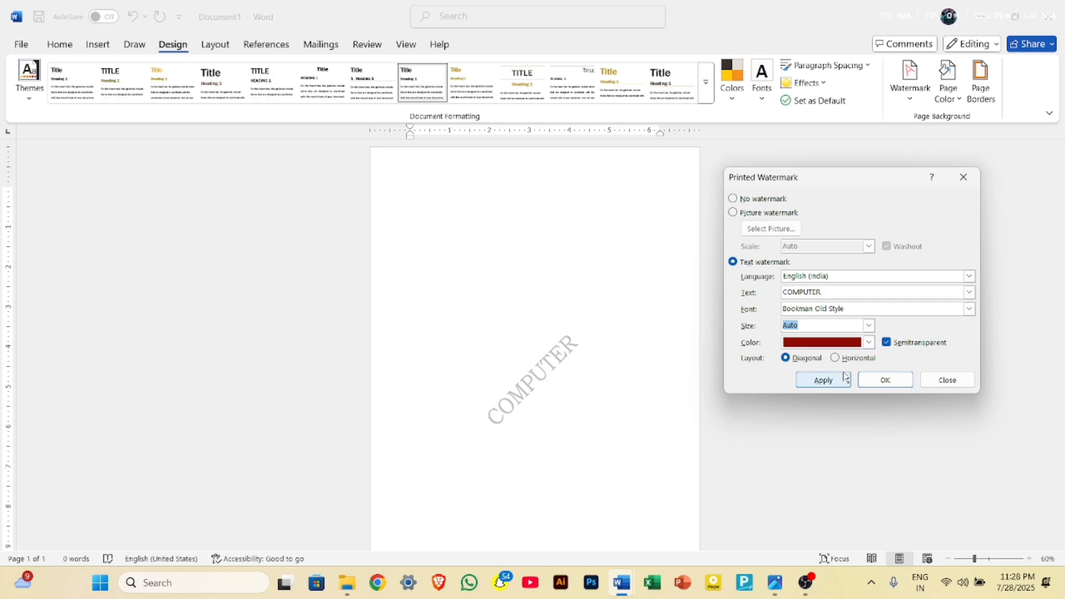
pyautogui.click(823, 379)
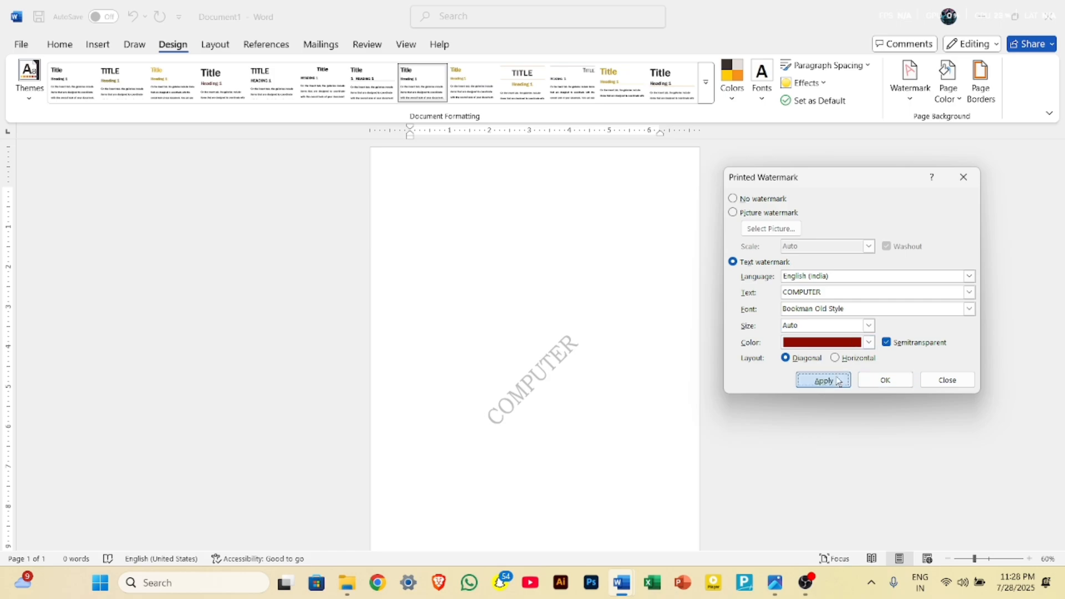
# Set the COMPUTER watermark's color to the standard red and apply it
pyautogui.click(869, 342)
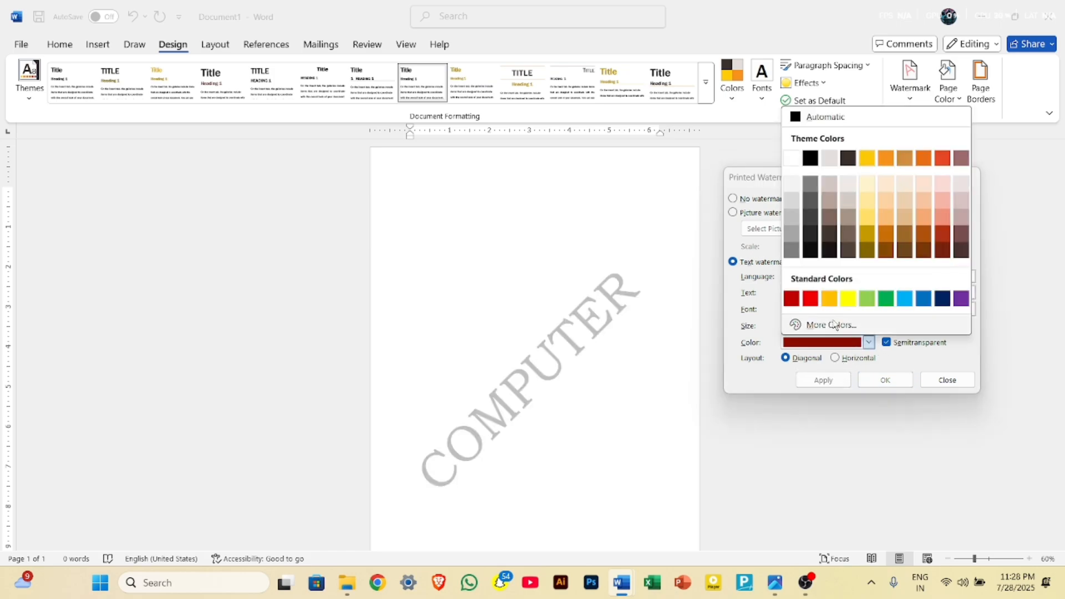
pyautogui.click(810, 297)
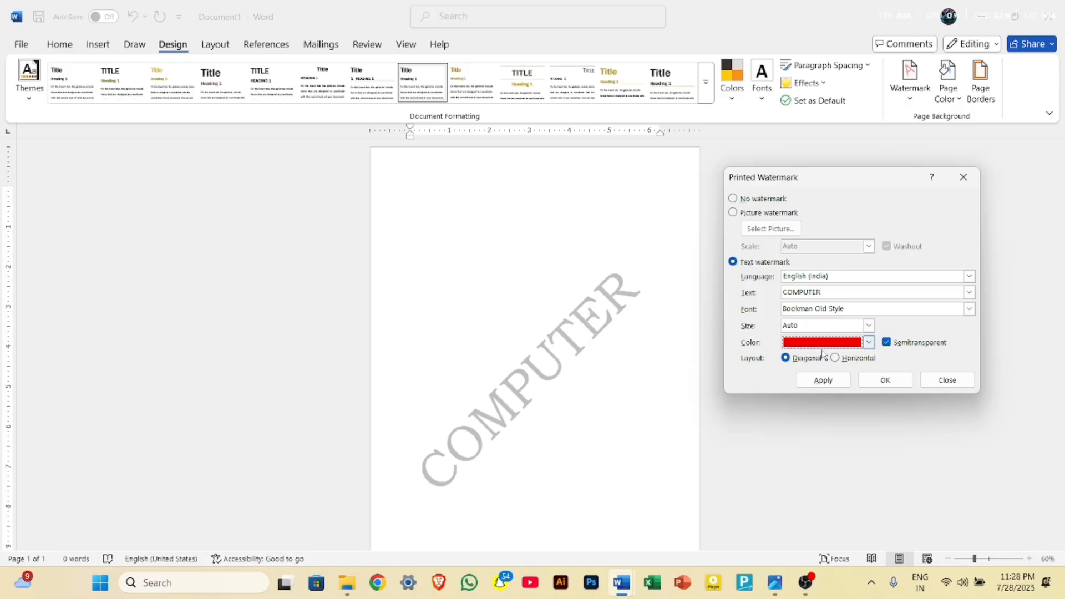
pyautogui.click(820, 381)
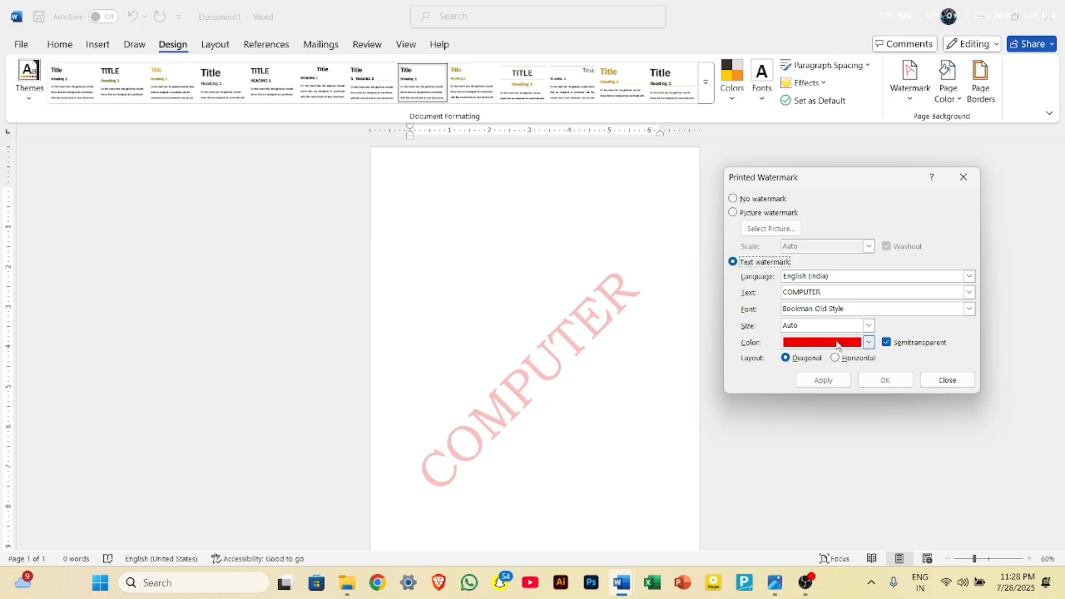
# Apply the red watermark with Semitransparent turned off, and apply it again with Semitransparent turned back on
pyautogui.click(886, 342)
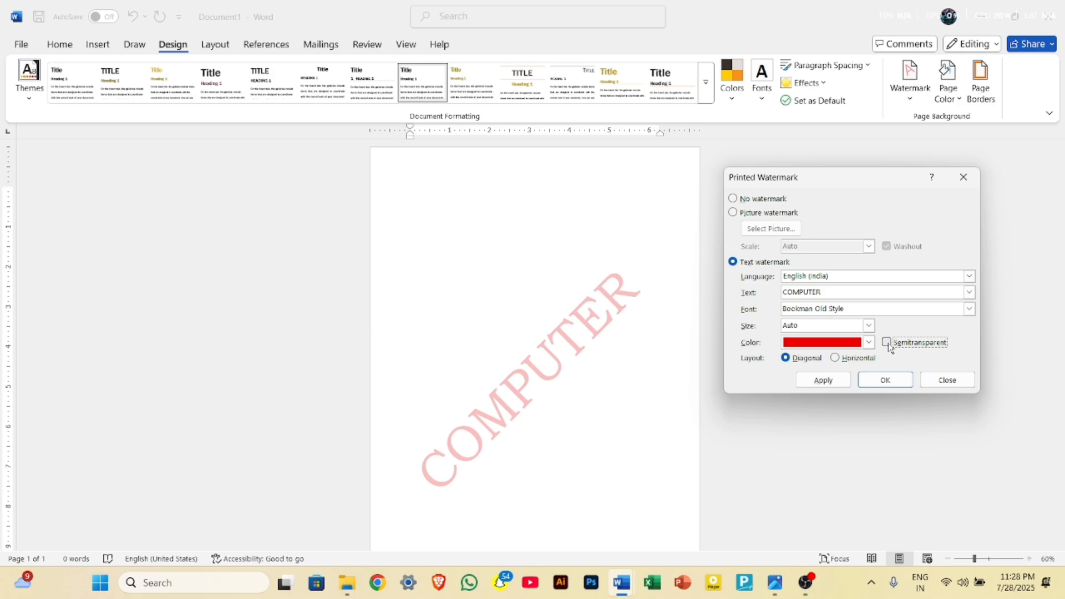
pyautogui.click(833, 383)
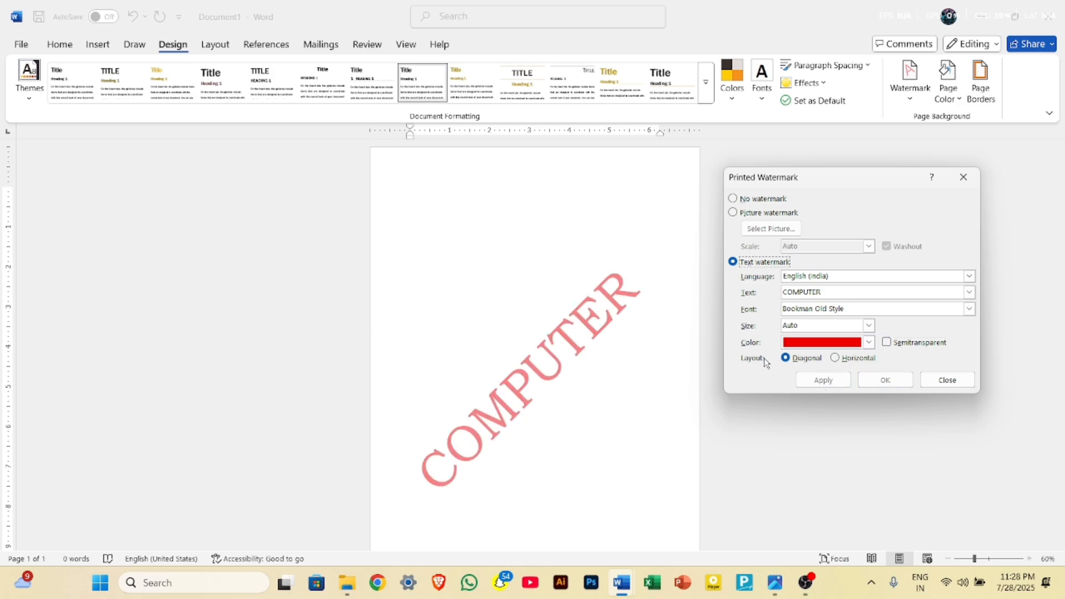
pyautogui.click(886, 342)
pyautogui.click(834, 380)
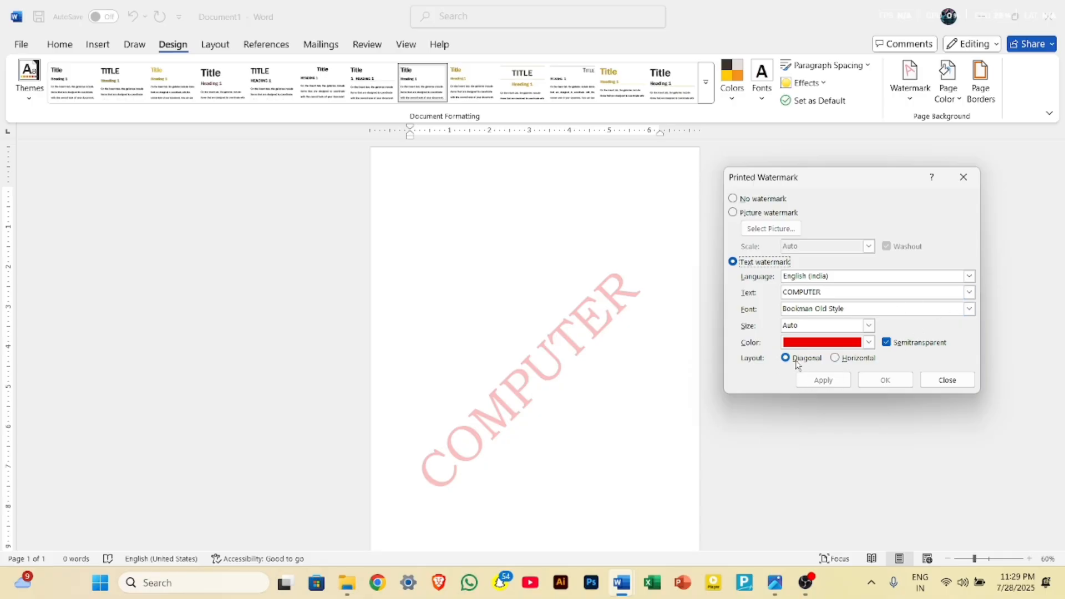
# Apply the COMPUTER watermark with the Horizontal layout, and apply it again with the Diagonal layout
pyautogui.click(835, 357)
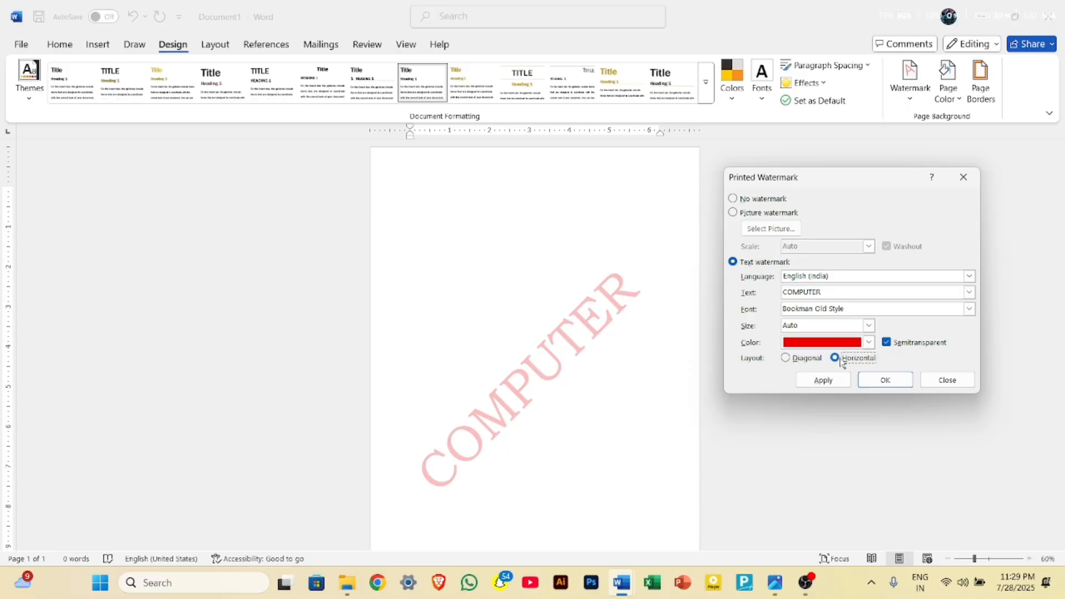
pyautogui.click(818, 384)
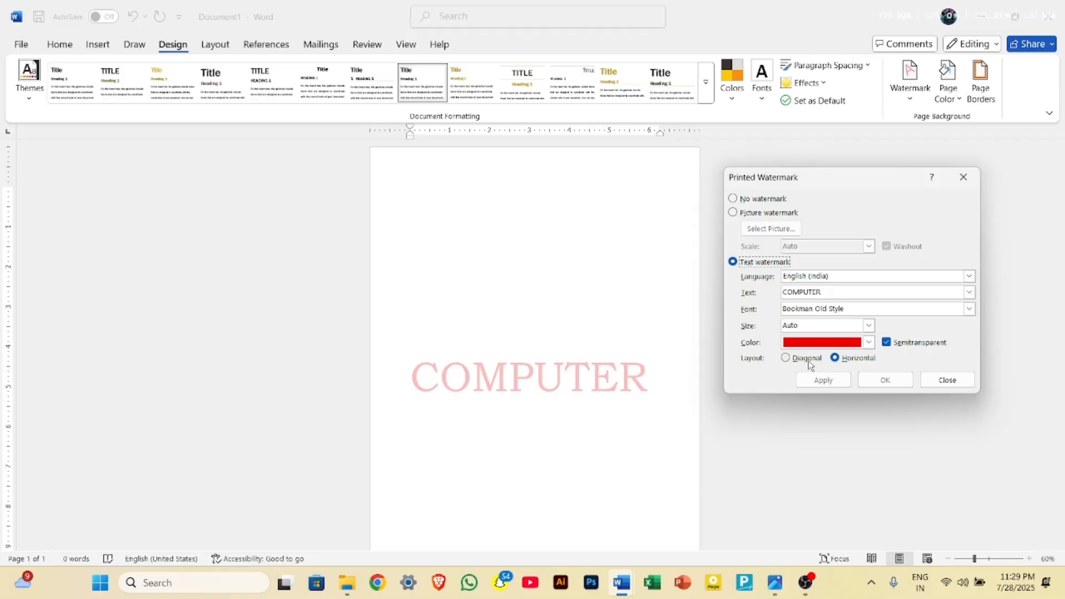
pyautogui.click(805, 359)
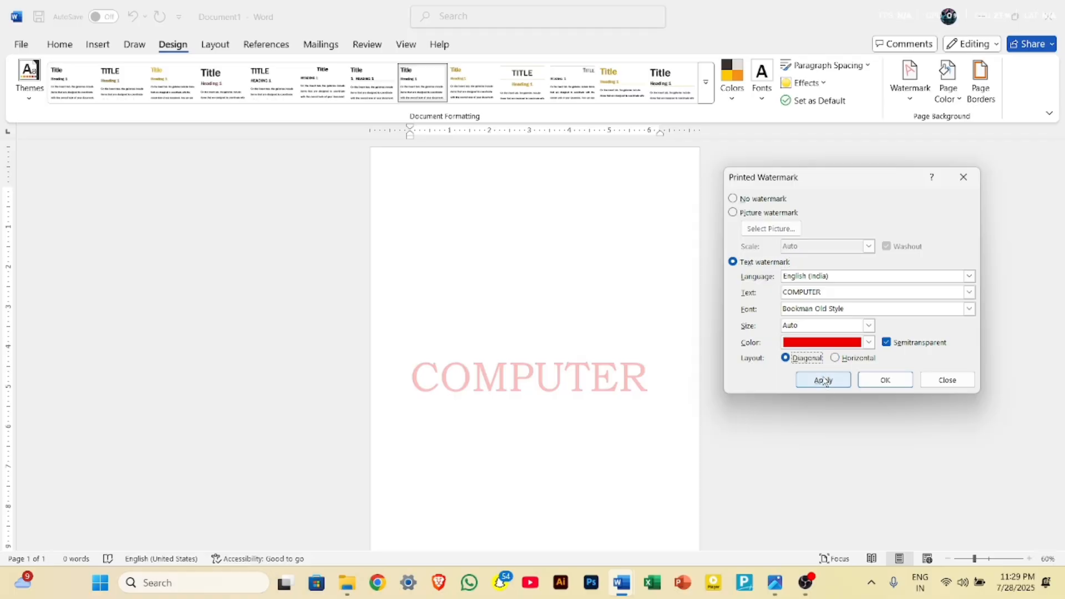
pyautogui.click(825, 381)
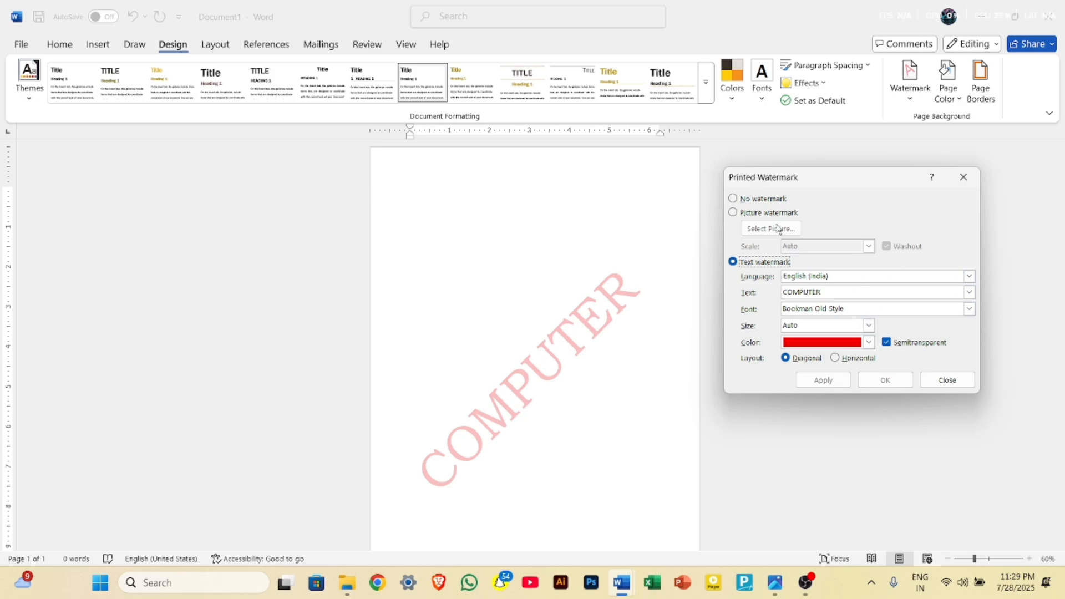
# Remove the COMPUTER text watermark, and choose download (7).jpeg from Local Disk (B:) as the picture watermark
pyautogui.click(762, 200)
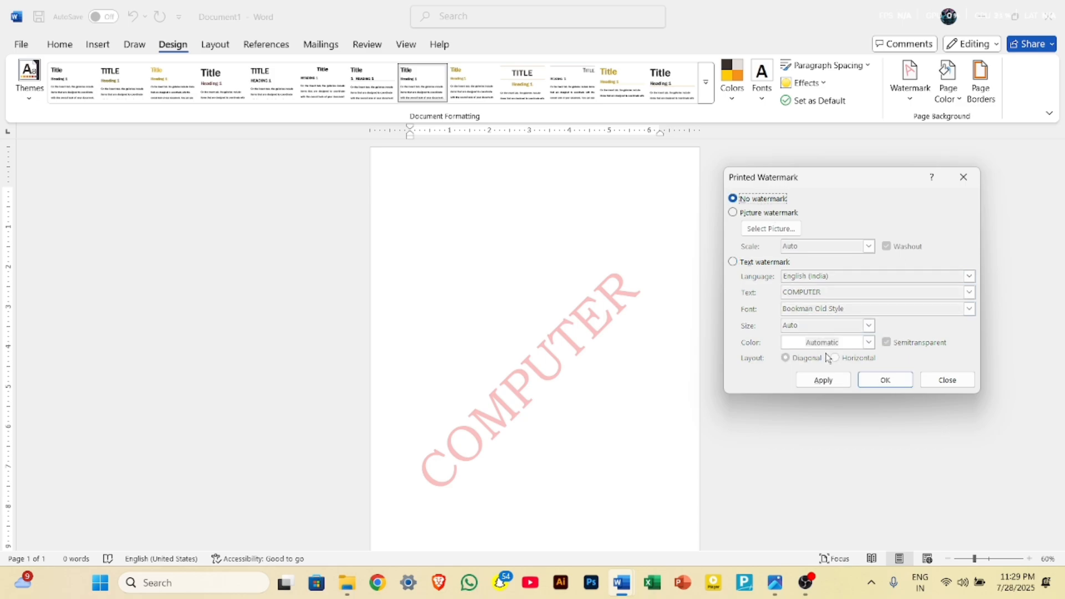
pyautogui.click(823, 380)
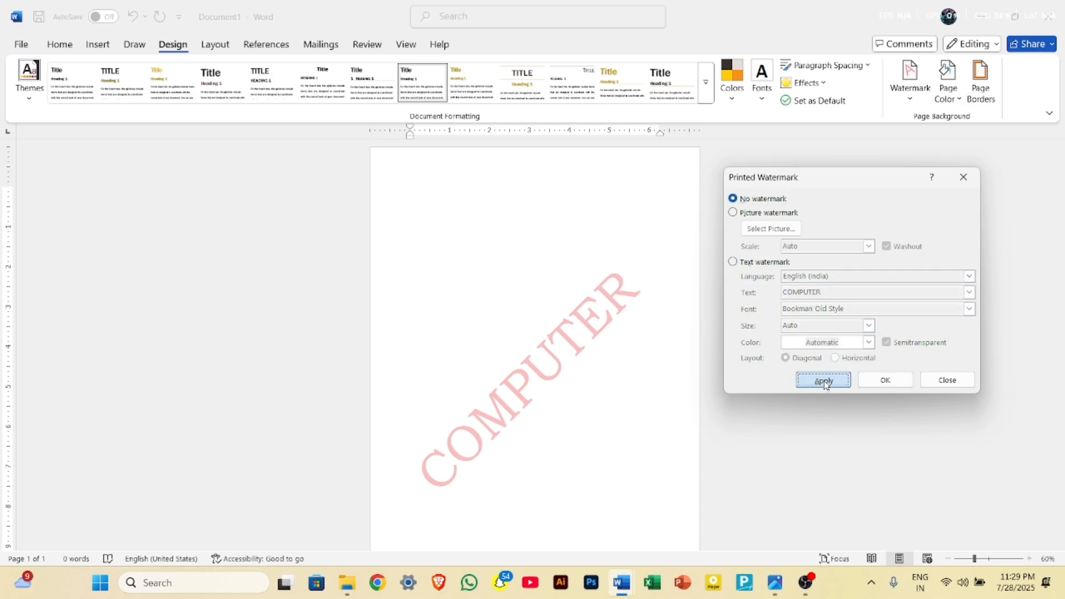
pyautogui.click(757, 215)
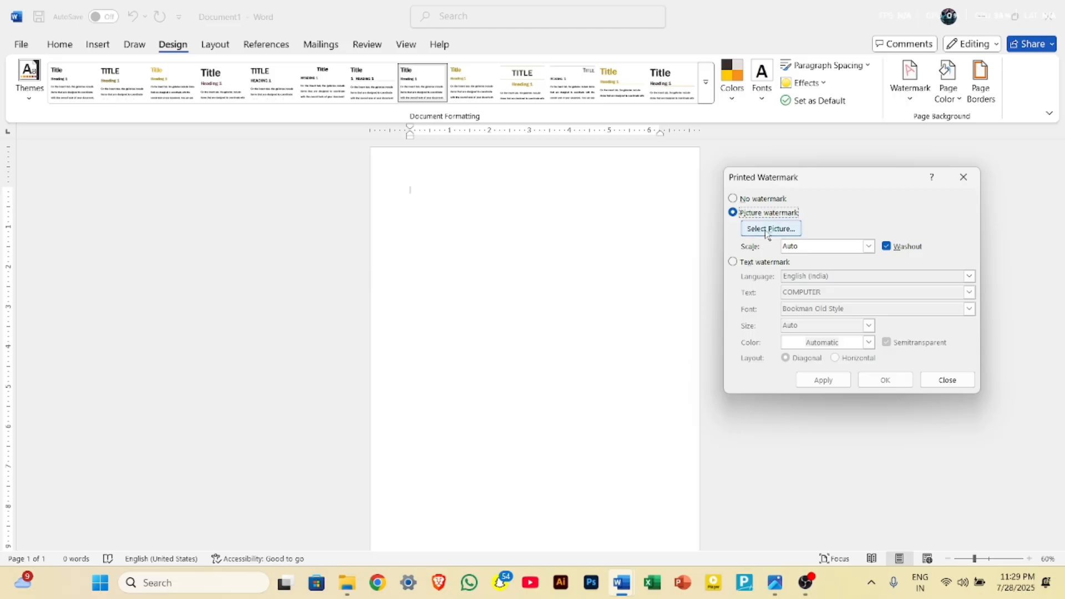
pyautogui.click(768, 230)
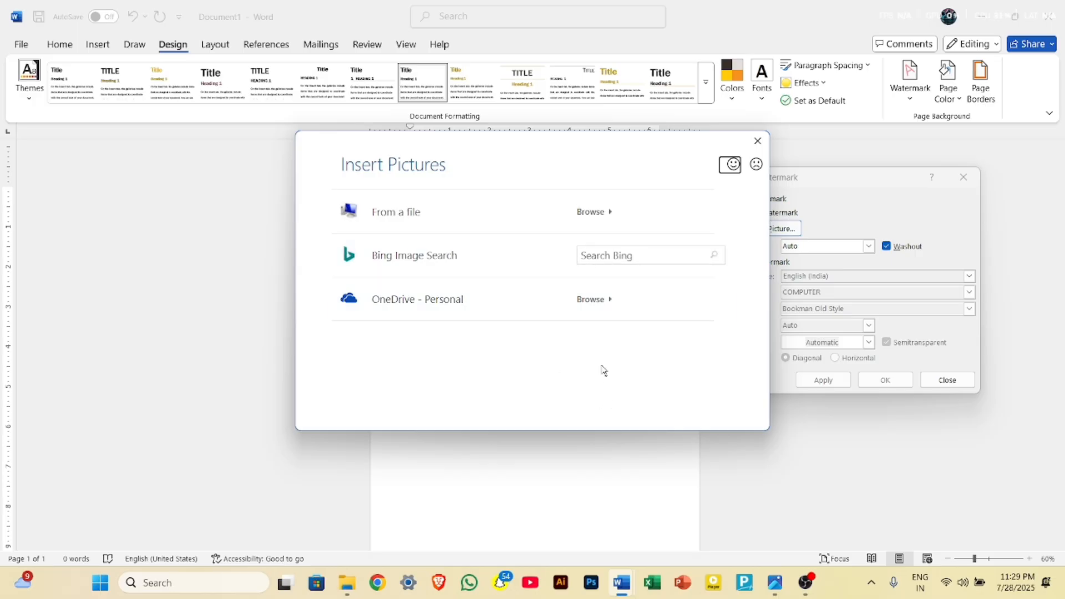
pyautogui.click(531, 226)
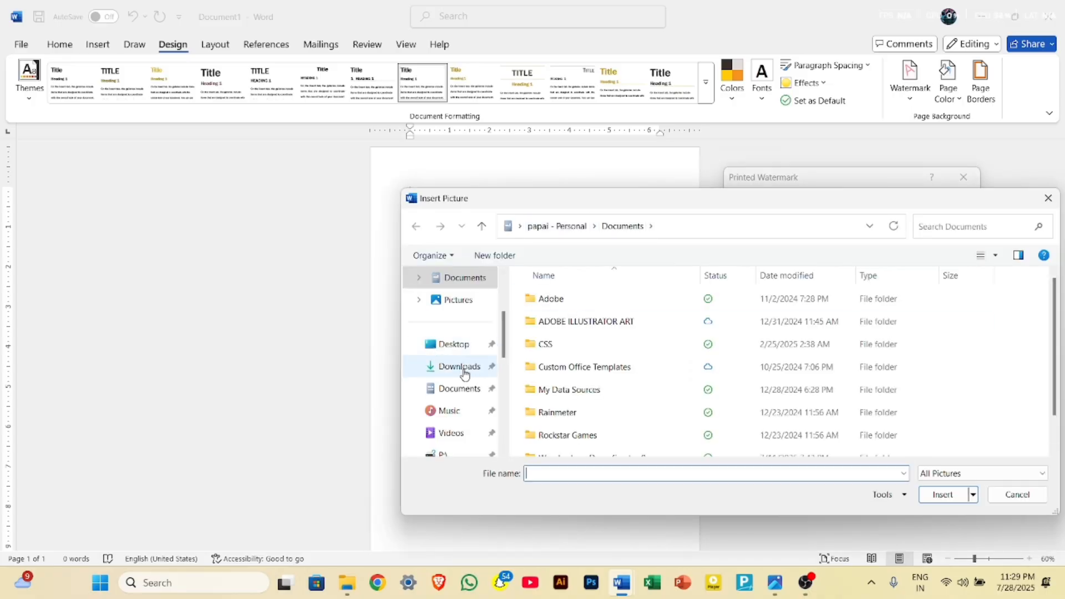
pyautogui.scroll(-5, 463, 370)
pyautogui.click(465, 344)
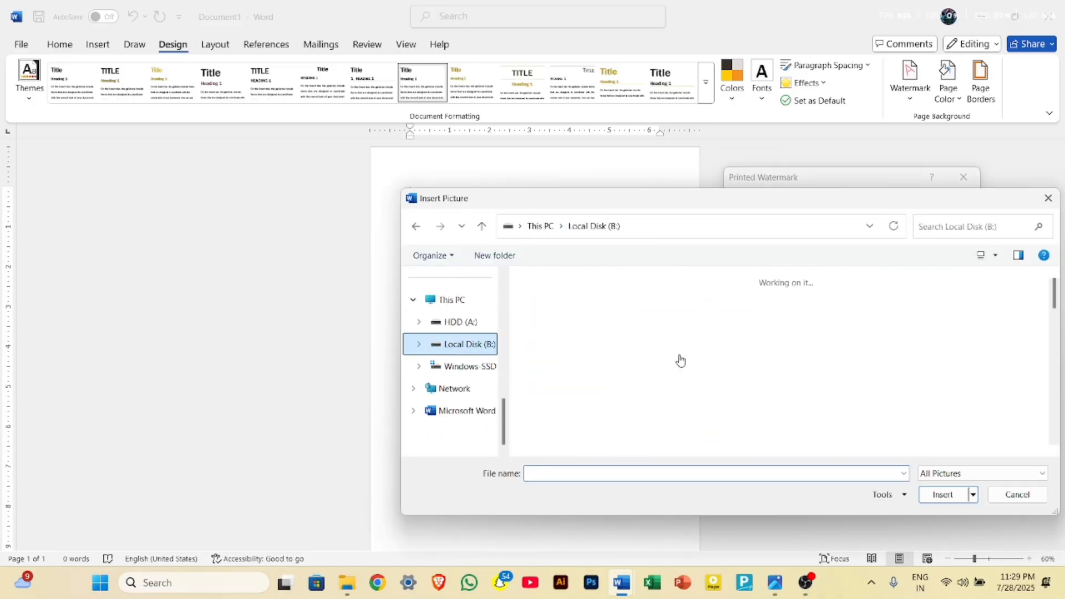
pyautogui.scroll(-2, 832, 315)
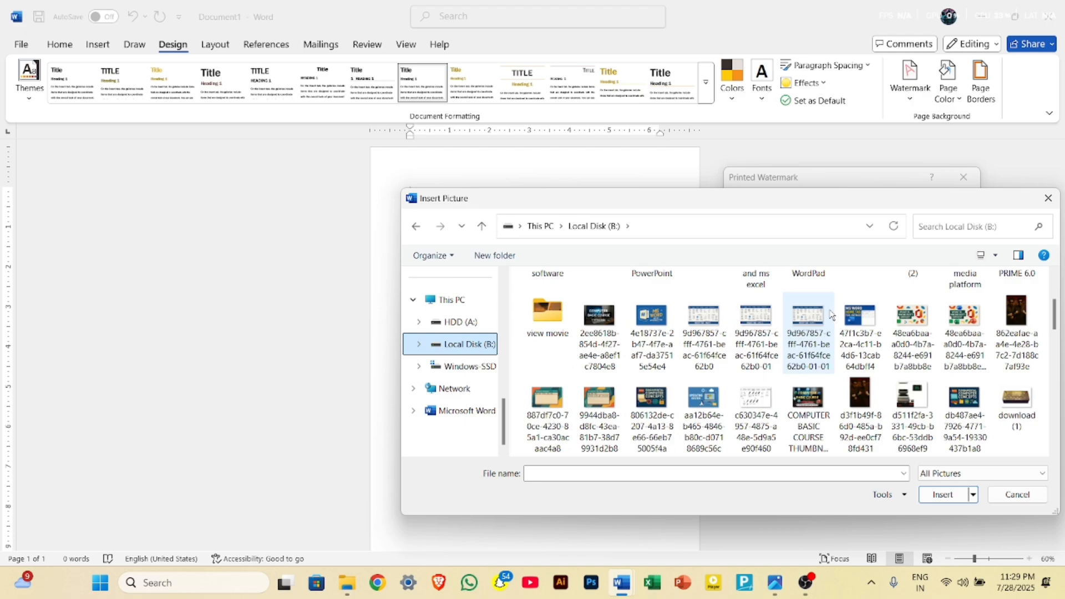
pyautogui.scroll(-1, 906, 407)
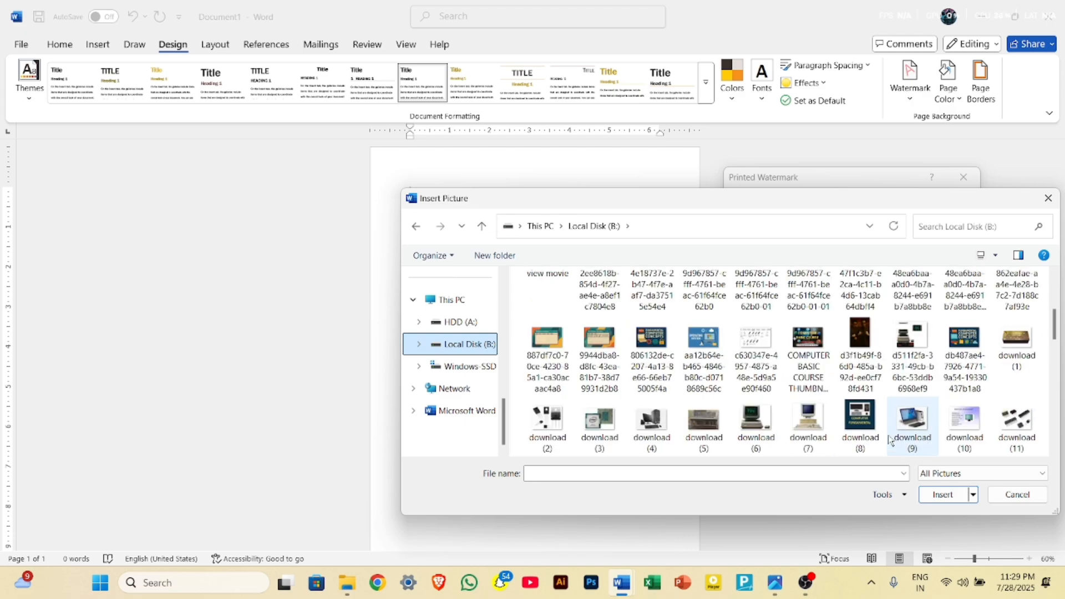
pyautogui.click(812, 428)
pyautogui.click(952, 502)
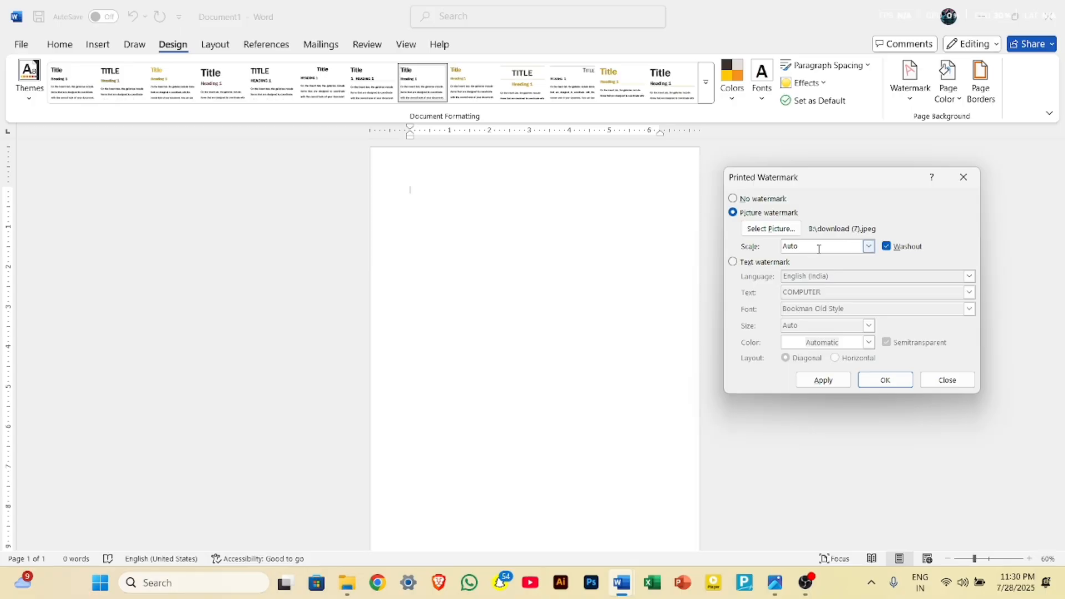
# Apply the picture watermark at Auto scale with Washout on, and apply it again with Washout turned off
pyautogui.click(868, 247)
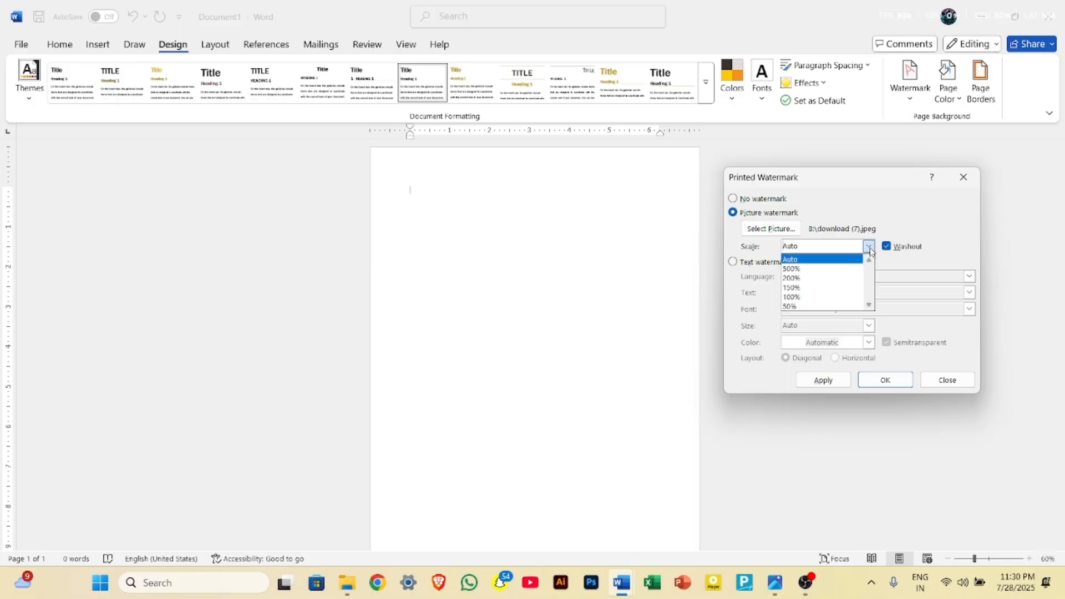
pyautogui.click(835, 262)
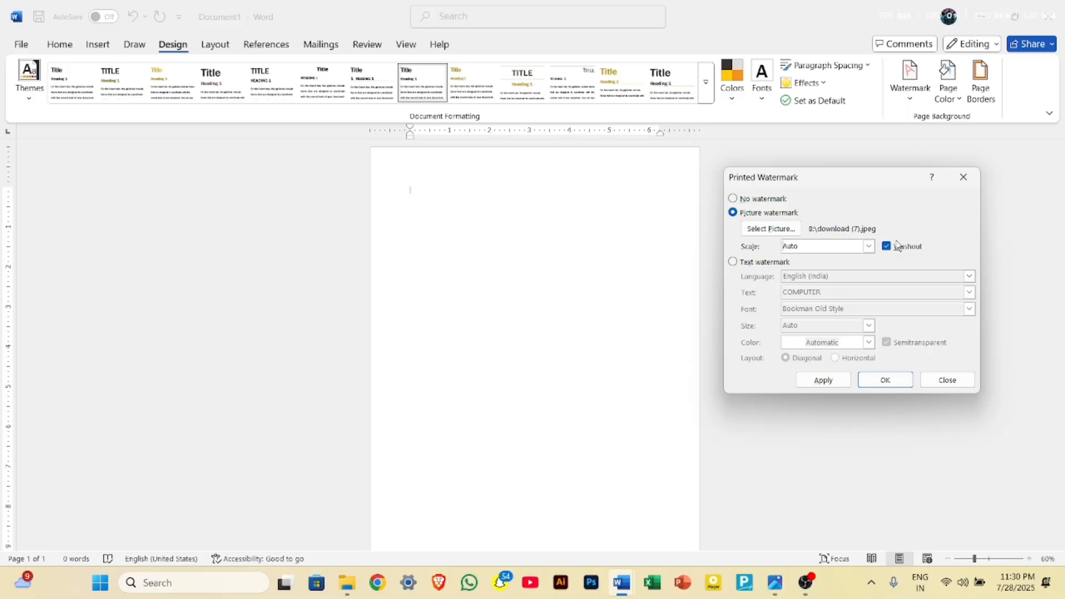
pyautogui.click(832, 380)
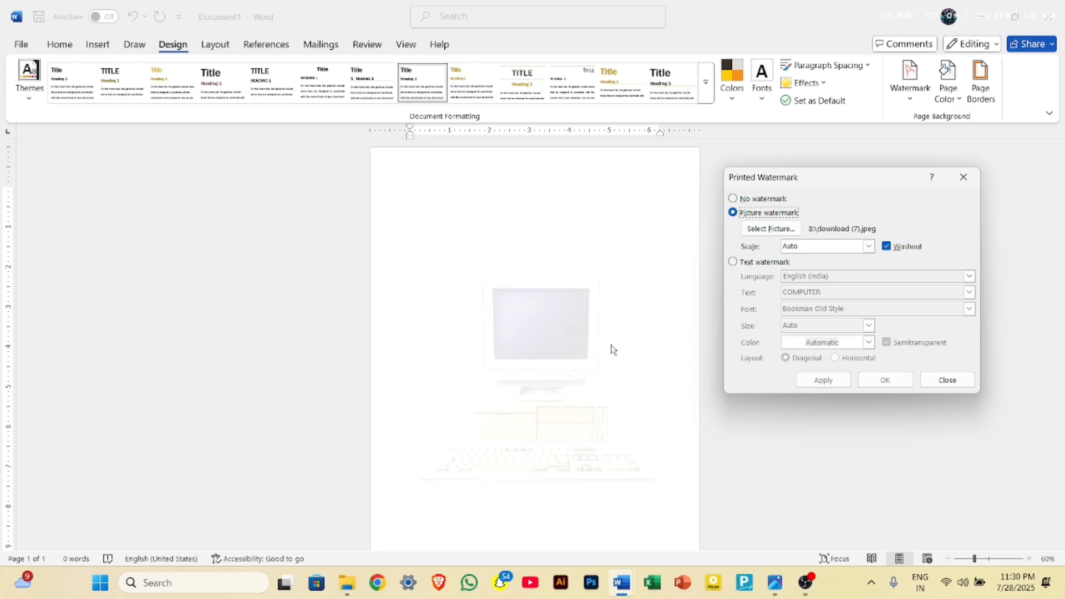
pyautogui.click(890, 247)
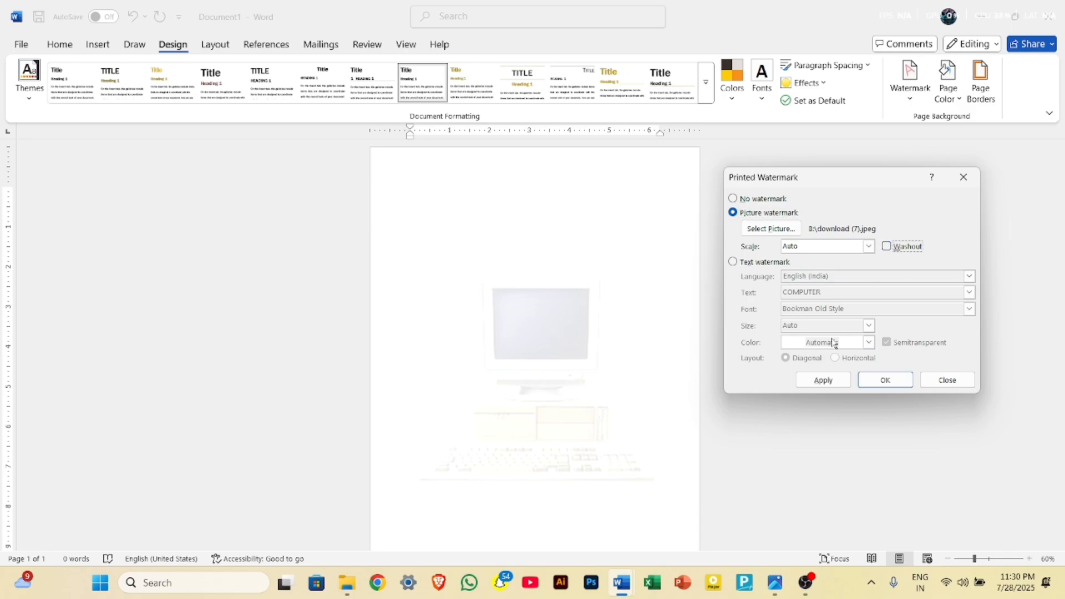
pyautogui.click(830, 386)
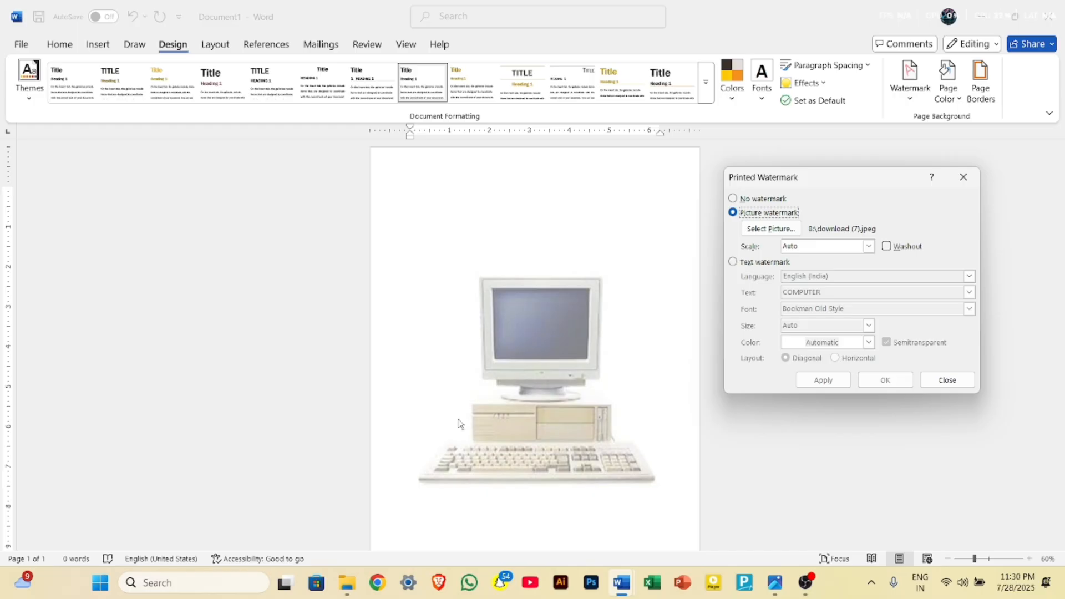
# Apply the picture watermark at 200% scale, and apply it again with the scale set back to Auto
pyautogui.click(869, 247)
pyautogui.click(854, 279)
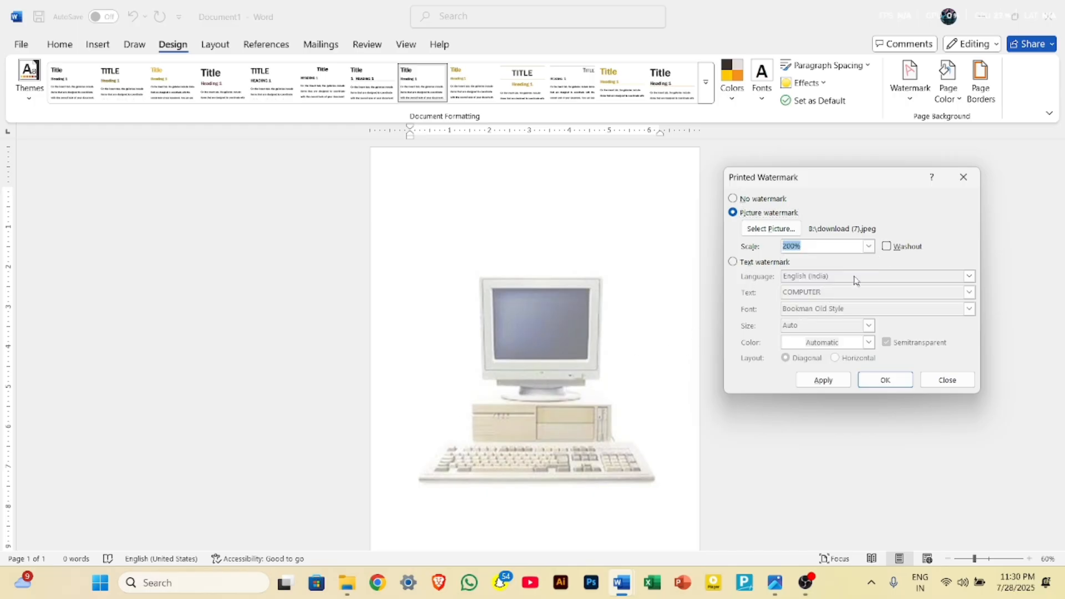
pyautogui.click(839, 382)
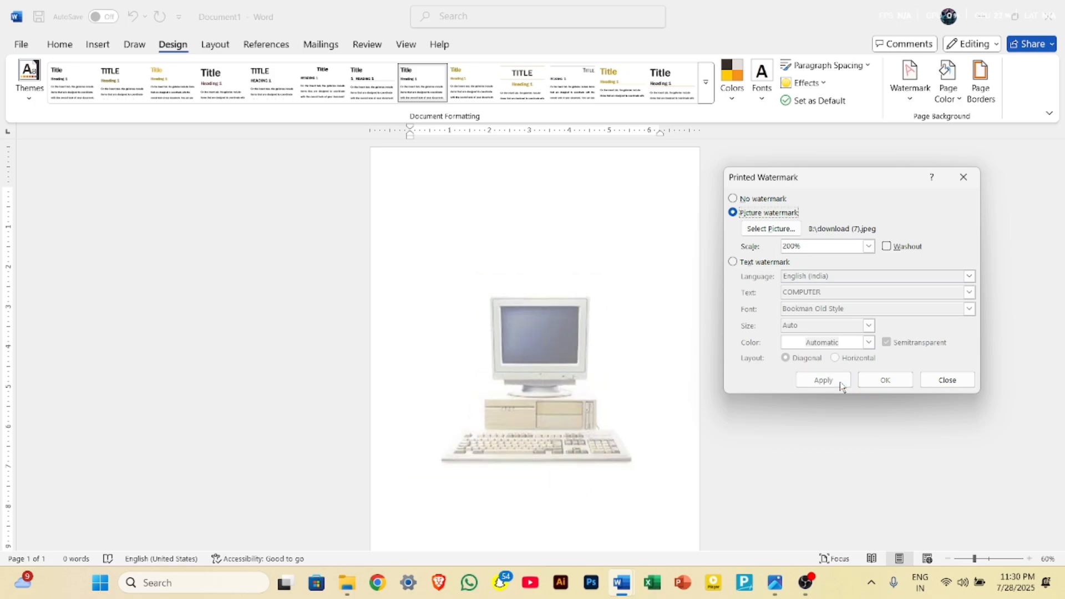
pyautogui.click(868, 246)
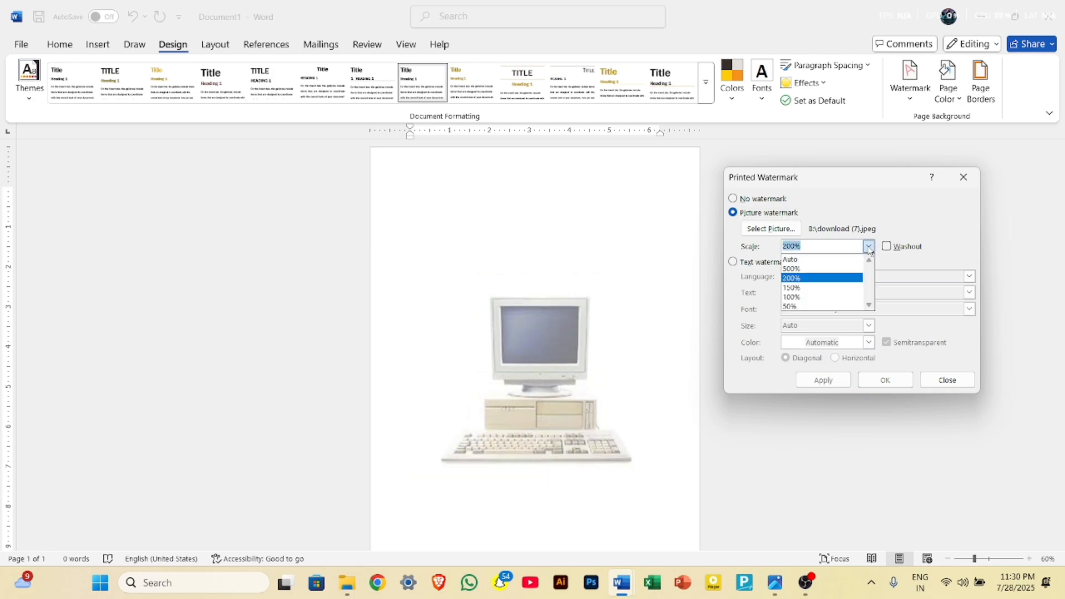
pyautogui.click(839, 259)
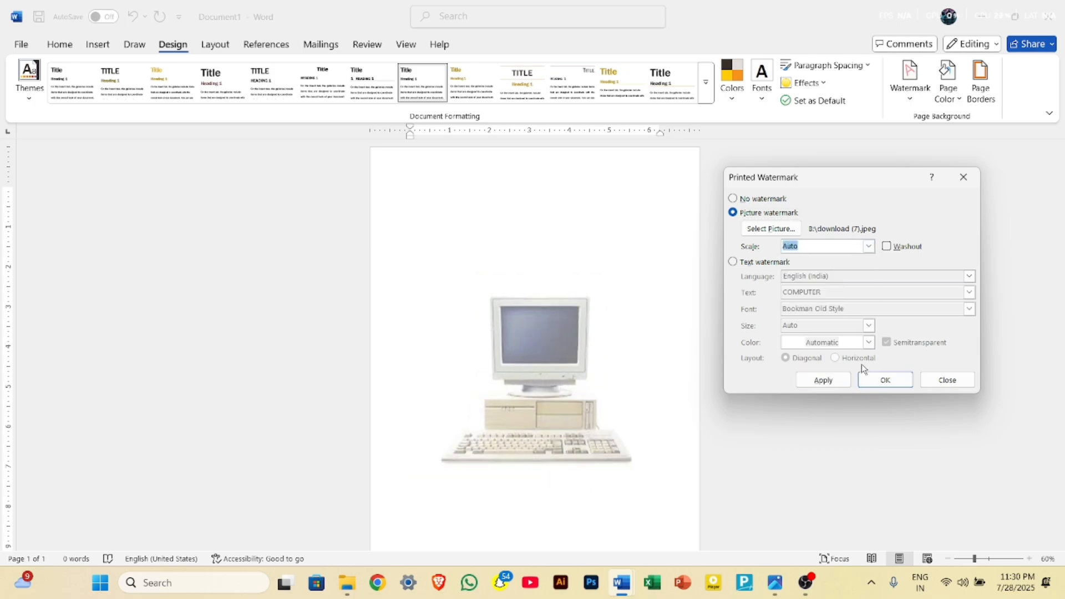
pyautogui.click(842, 377)
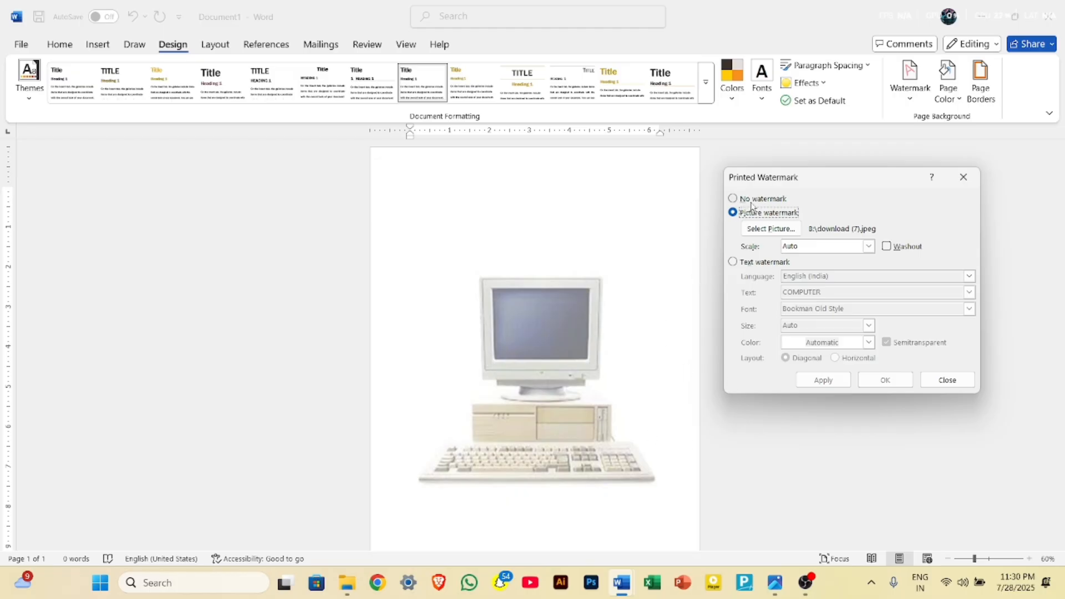
# Remove the picture watermark by applying the No watermark option, and close the watermark settings
pyautogui.click(764, 200)
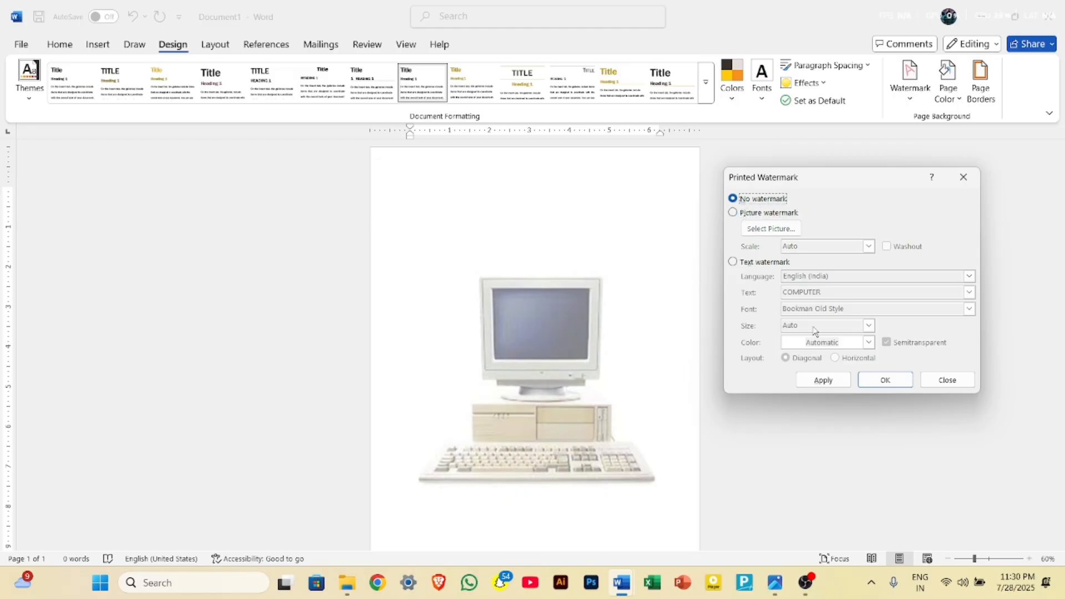
pyautogui.click(822, 382)
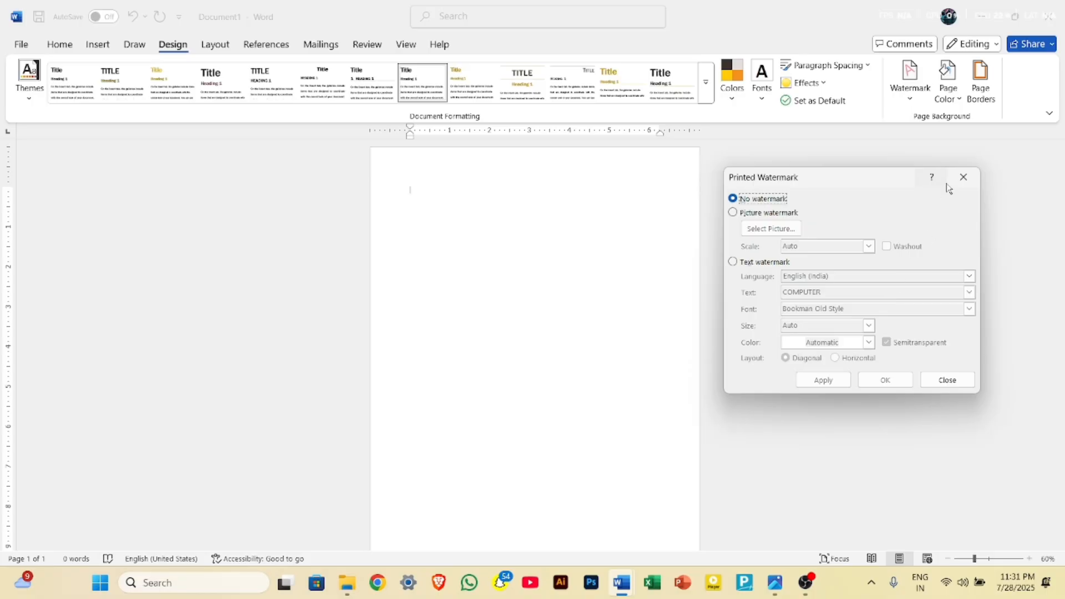
pyautogui.click(963, 178)
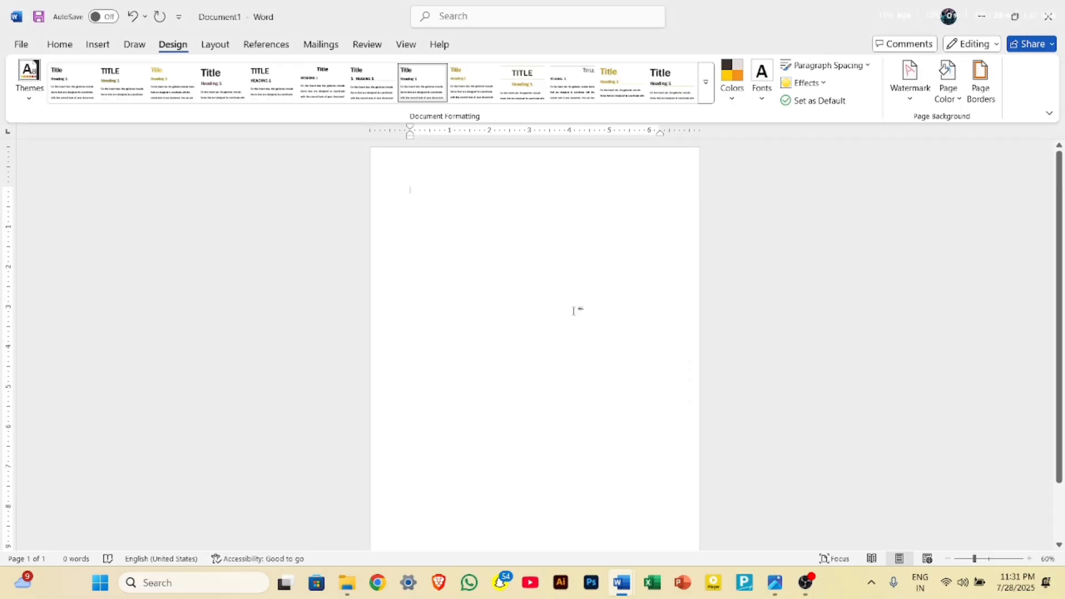
# Set the page color to the darkest shade of the gold theme color
pyautogui.click(952, 99)
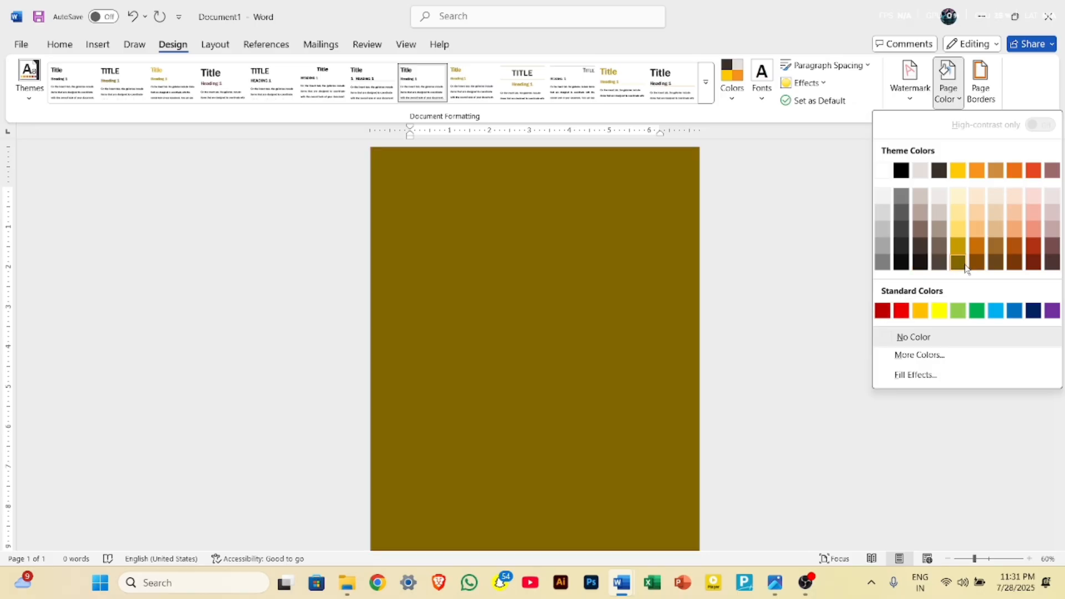
pyautogui.click(958, 263)
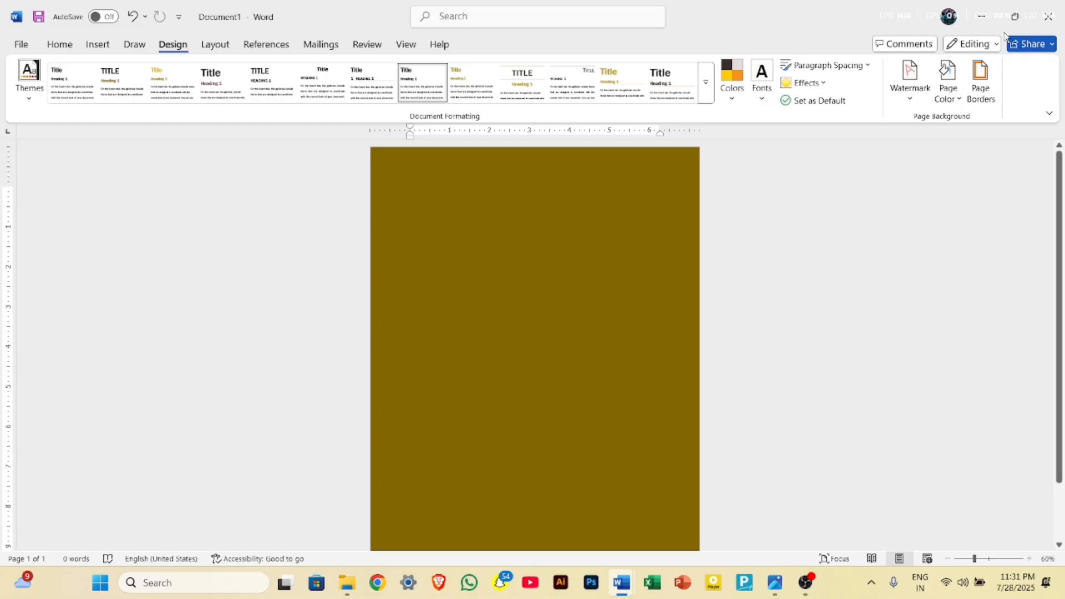
# Apply a one-color light orange gradient to the page with Horizontal shading and the variant that is dark at the top
pyautogui.click(958, 103)
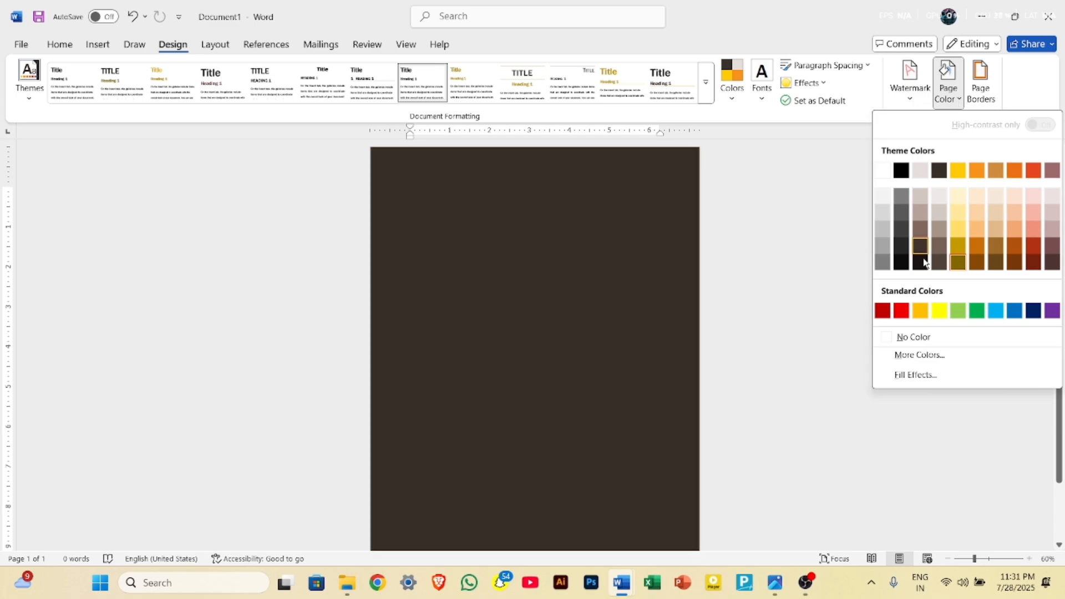
pyautogui.click(916, 375)
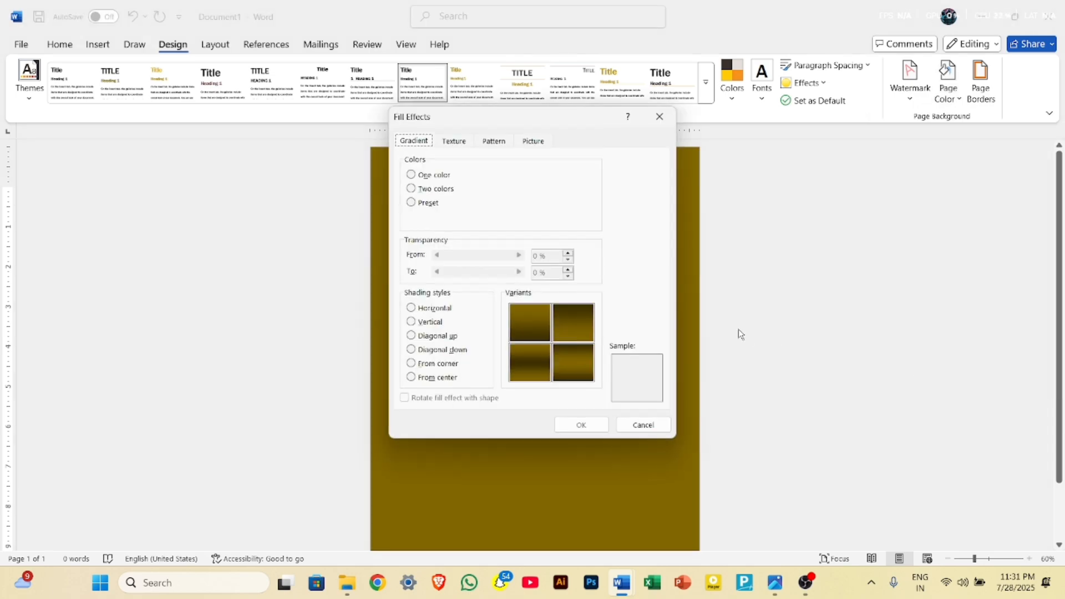
pyautogui.moveTo(511, 123); pyautogui.dragTo(805, 166)
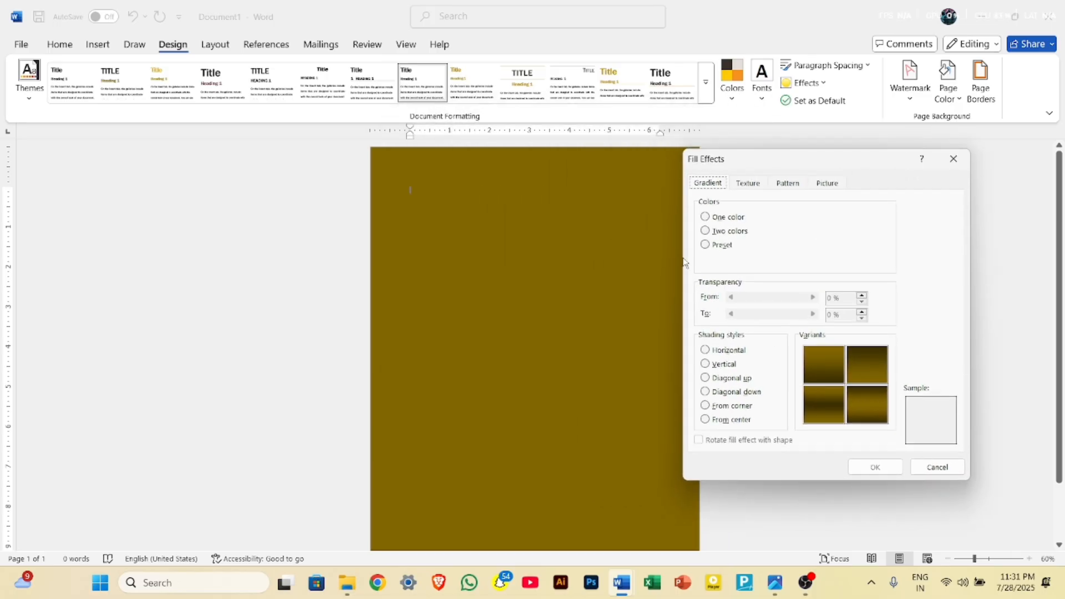
pyautogui.click(730, 221)
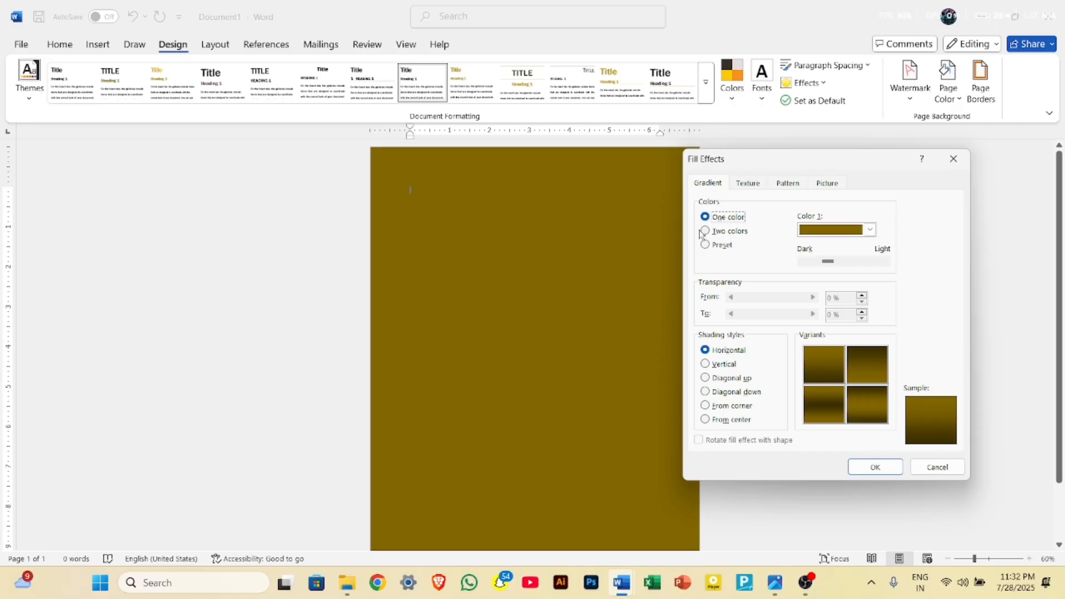
pyautogui.click(871, 231)
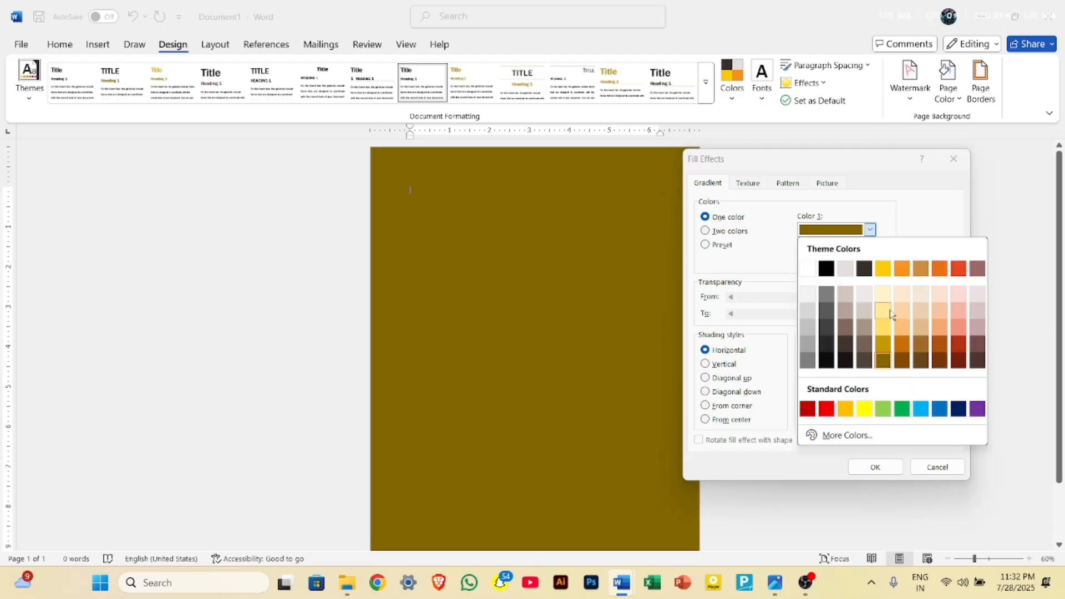
pyautogui.click(901, 327)
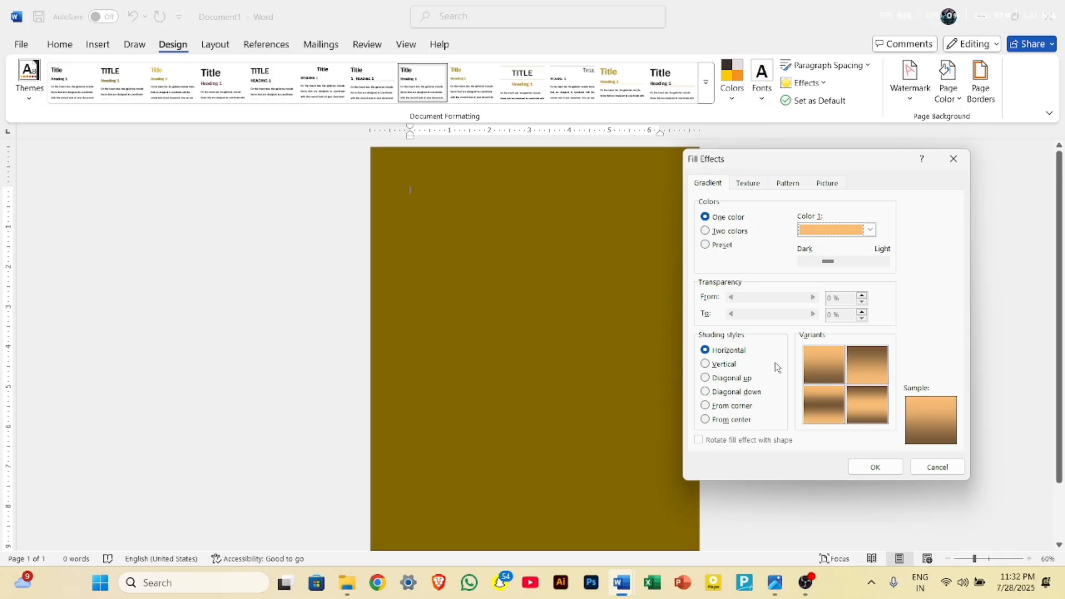
pyautogui.click(825, 358)
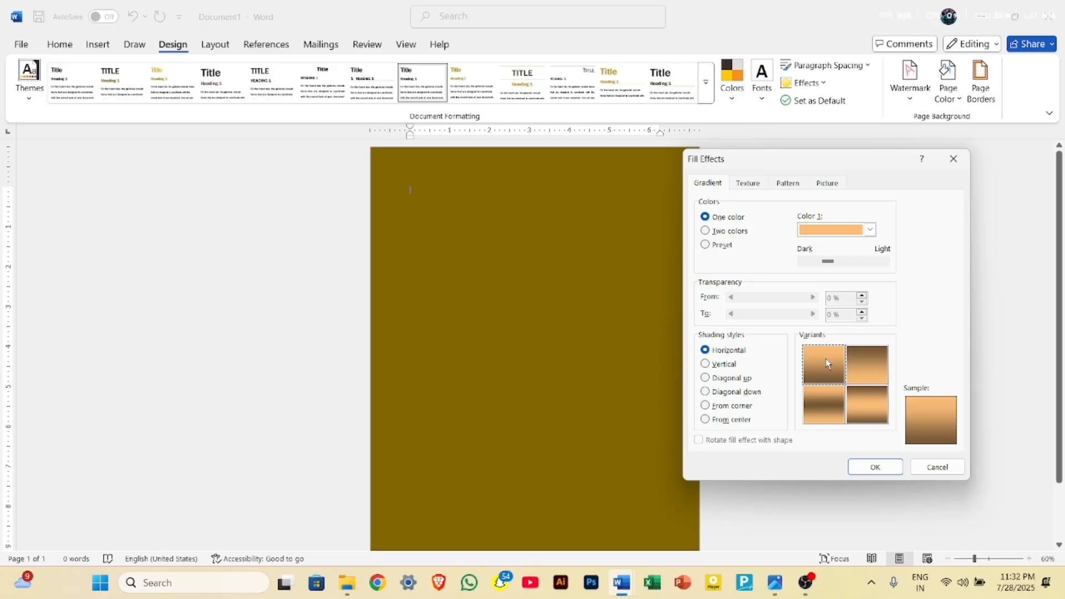
pyautogui.click(868, 371)
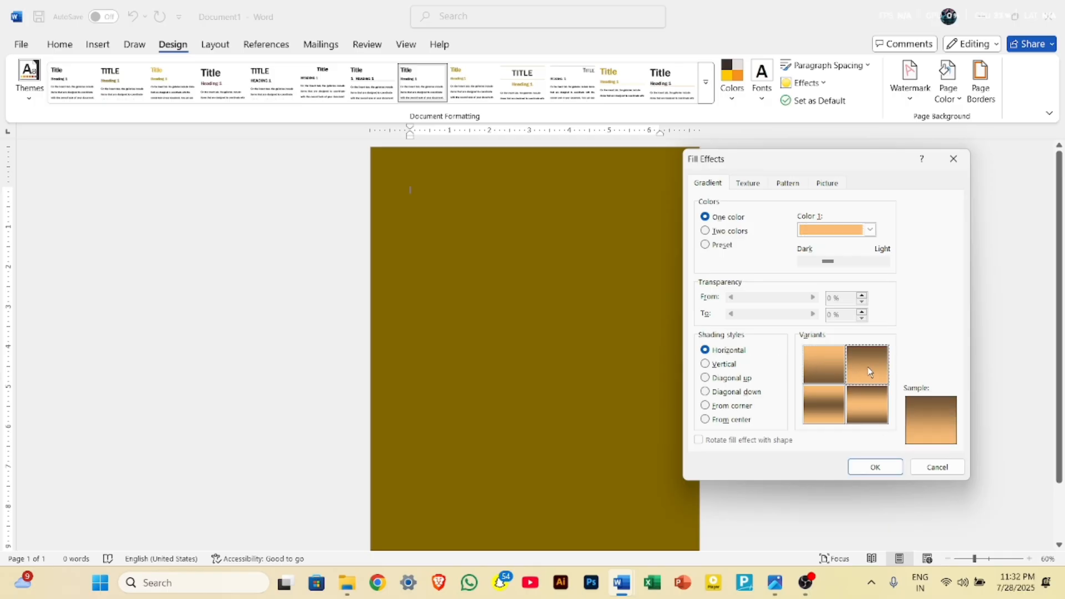
pyautogui.click(873, 472)
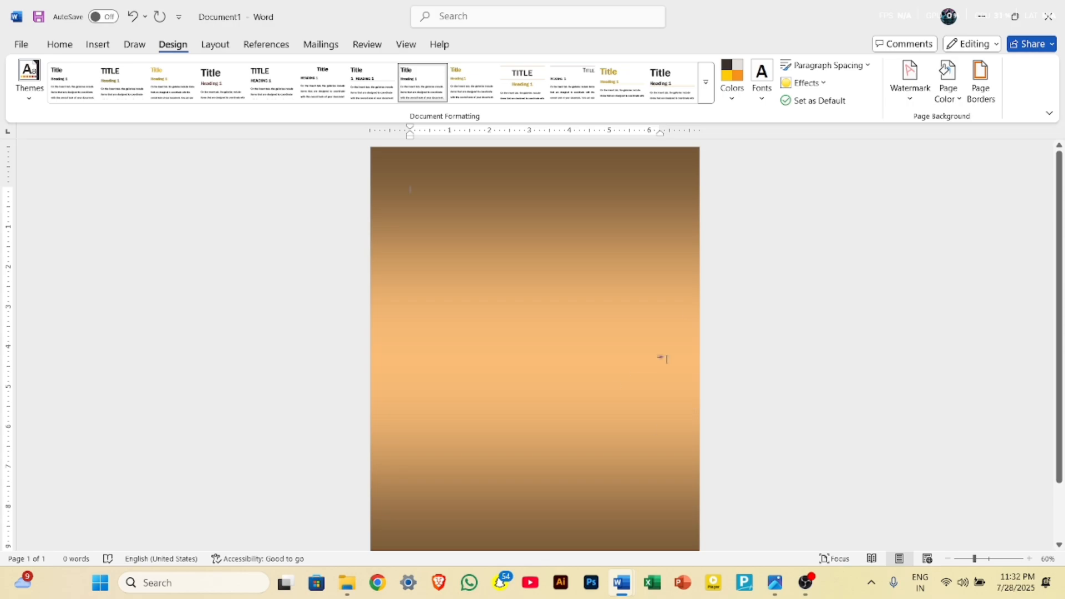
# Preview the Vertical, Diagonal up, Diagonal down, From corner and From center shading styles for the page's orange gradient
pyautogui.click(910, 88)
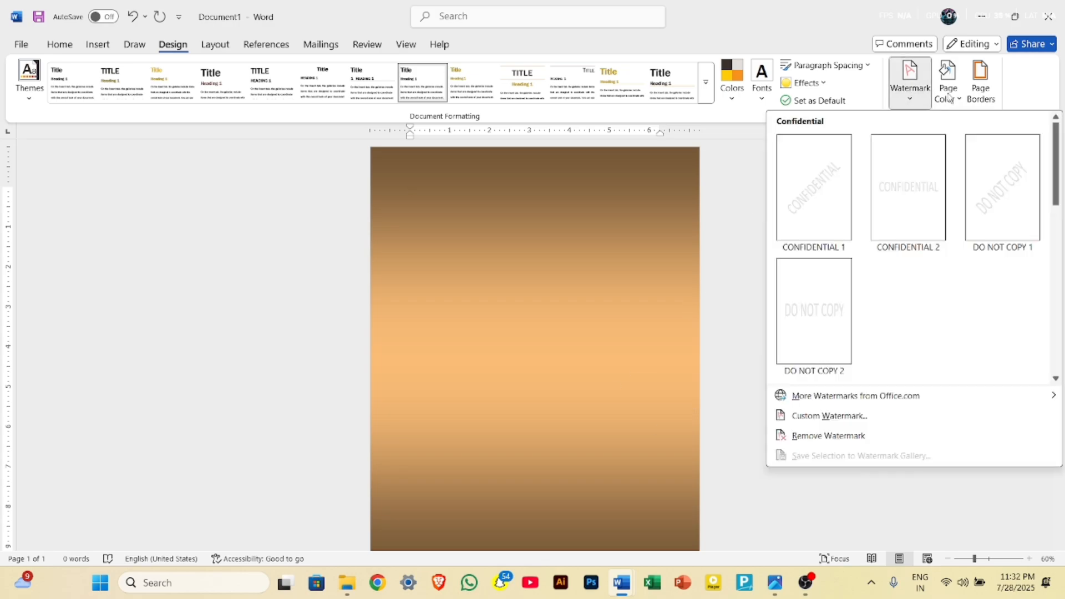
pyautogui.click(948, 92)
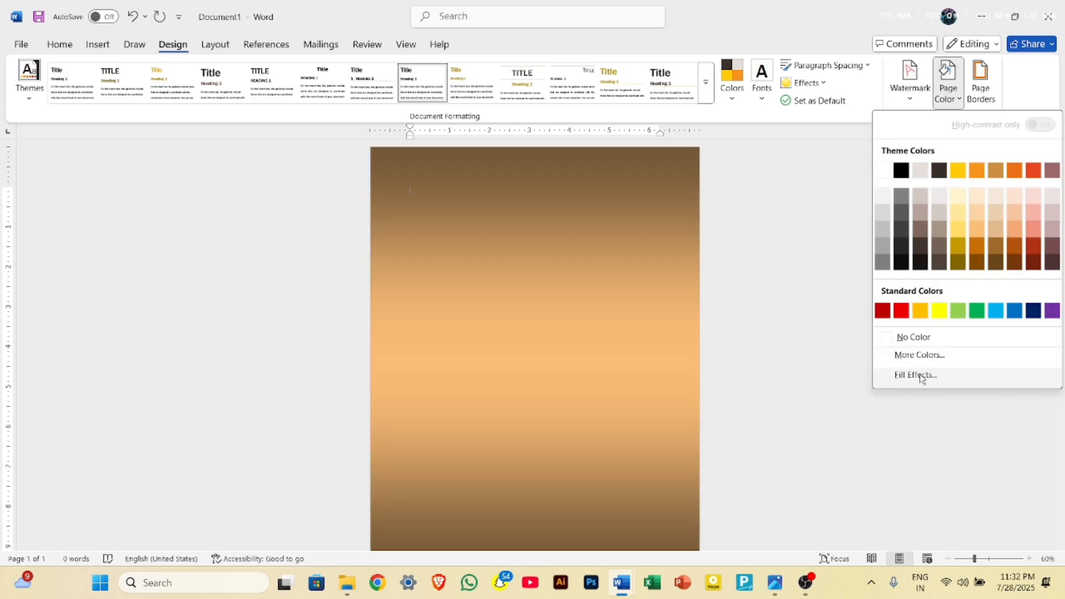
pyautogui.click(920, 375)
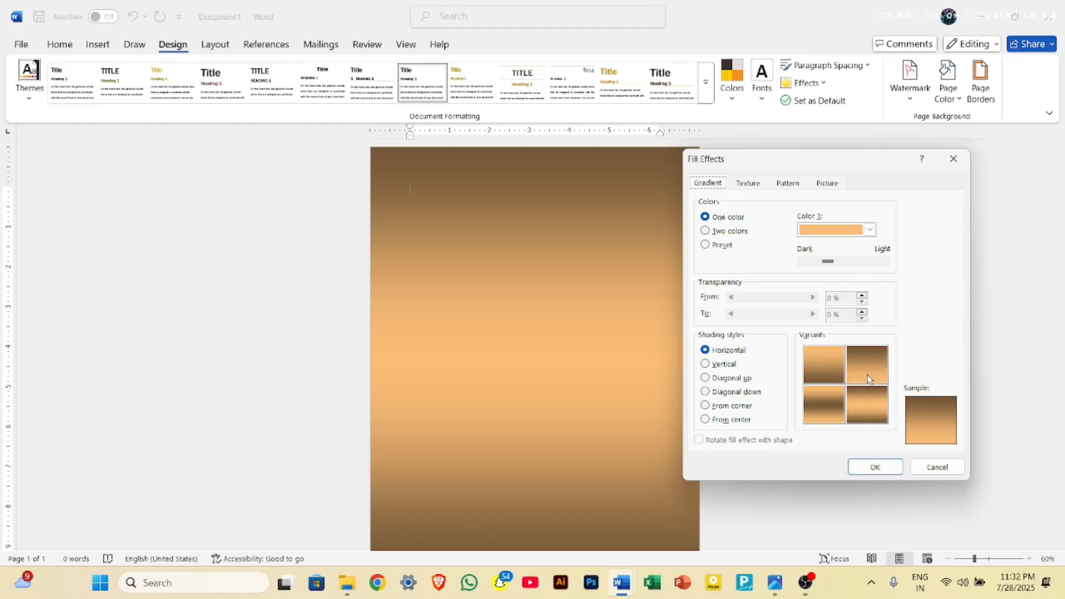
pyautogui.click(724, 364)
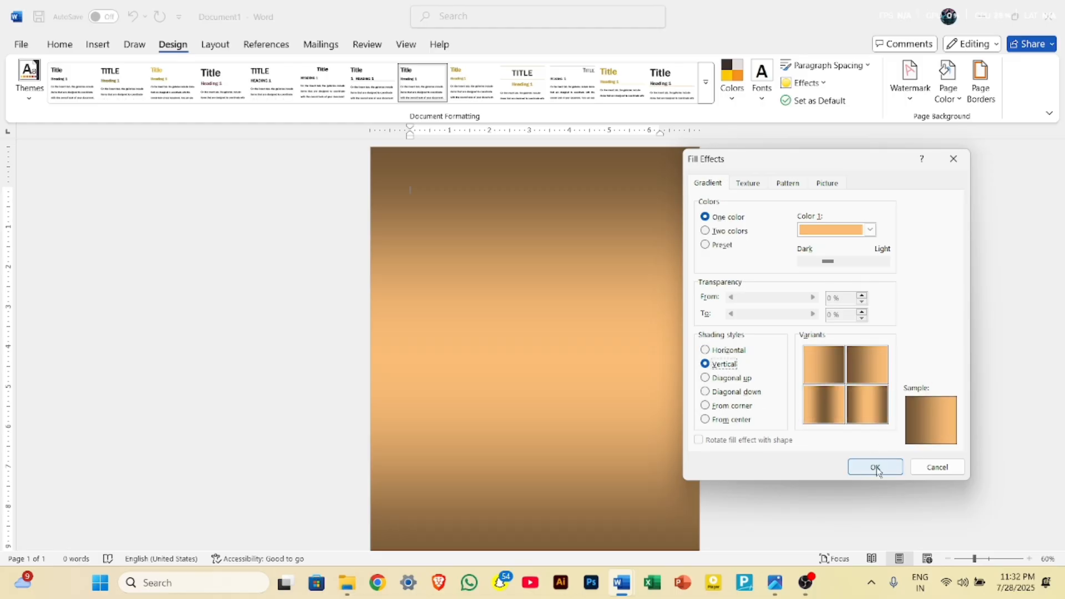
pyautogui.click(732, 377)
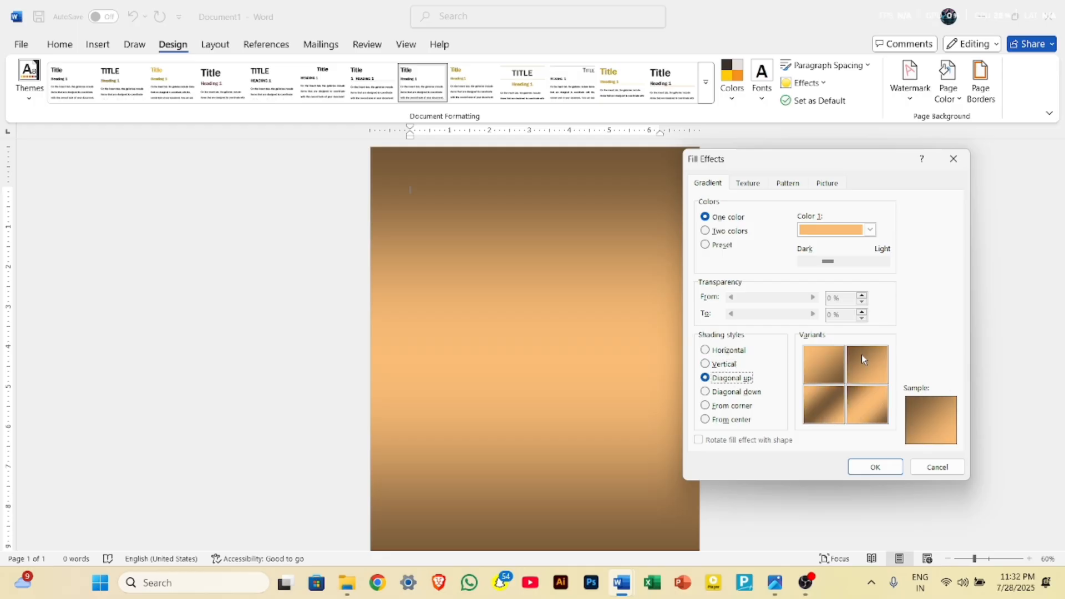
pyautogui.click(747, 392)
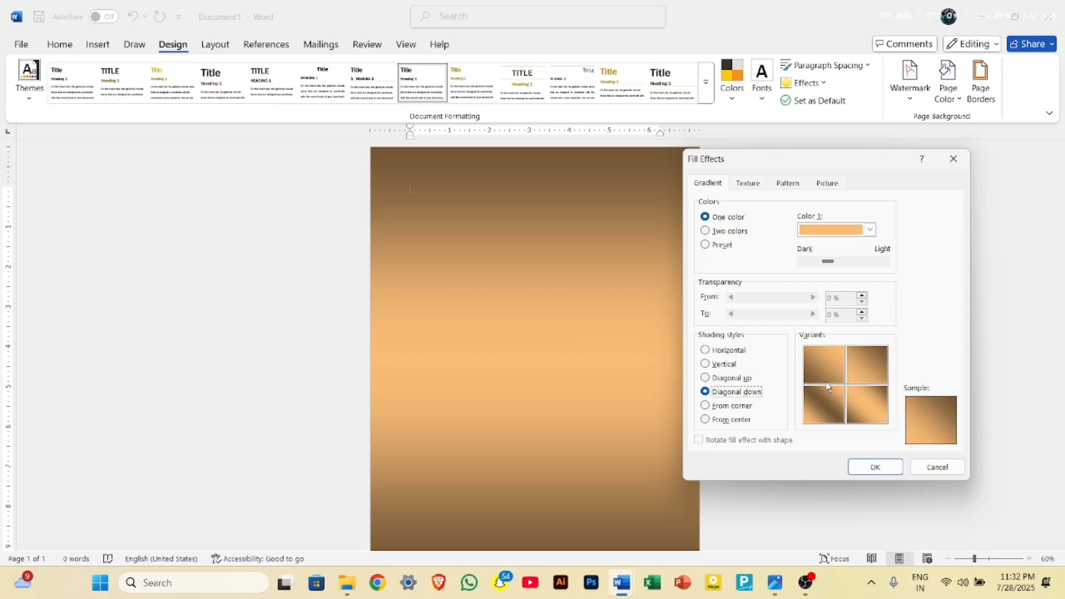
pyautogui.click(739, 410)
pyautogui.click(741, 424)
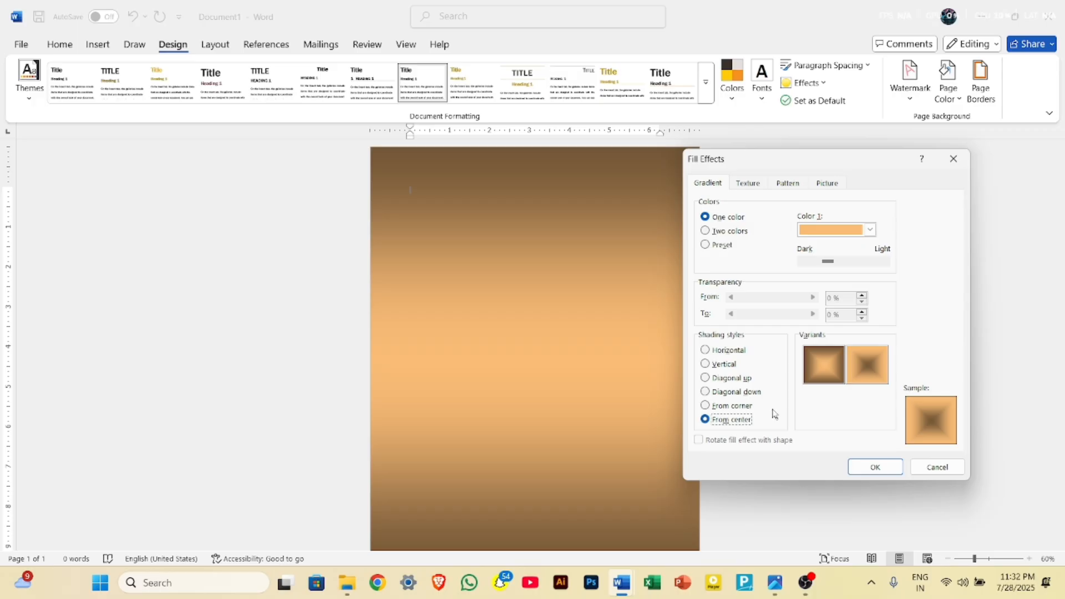
# Apply From center shading to the orange page gradient, using the variant with a light center and dark edges
pyautogui.click(729, 405)
pyautogui.click(728, 423)
pyautogui.click(836, 368)
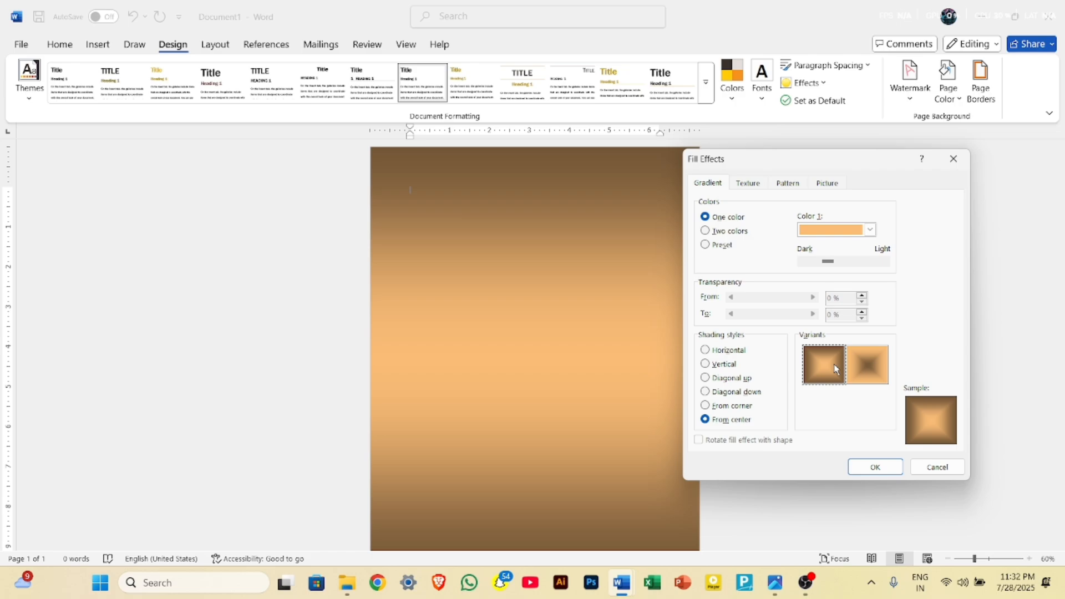
pyautogui.click(880, 471)
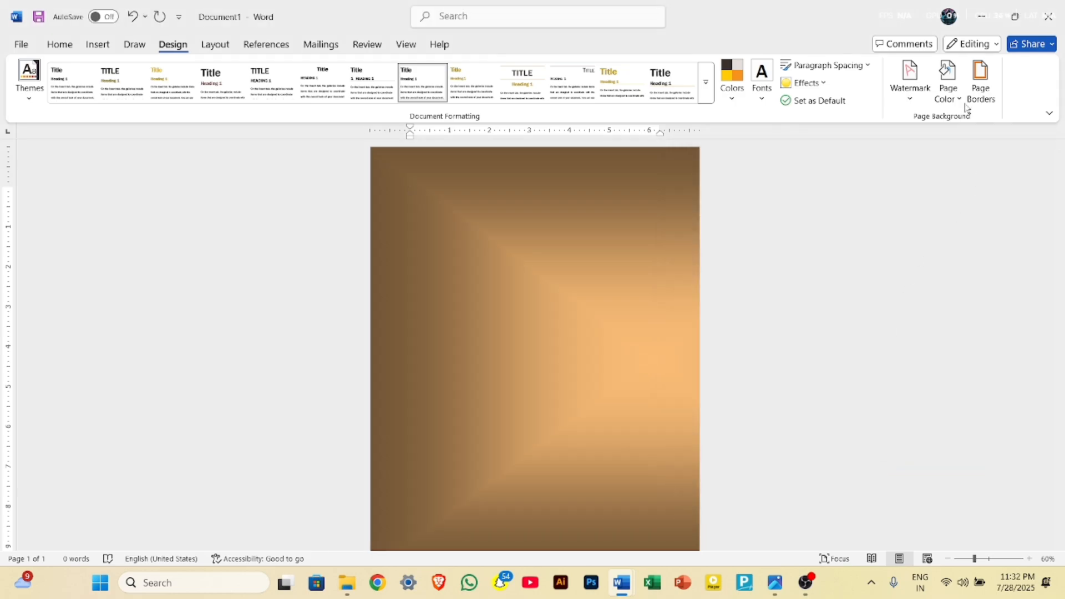
# Switch the page's gradient fill to two colors, with white as Color 1 and standard red as Color 2
pyautogui.click(946, 99)
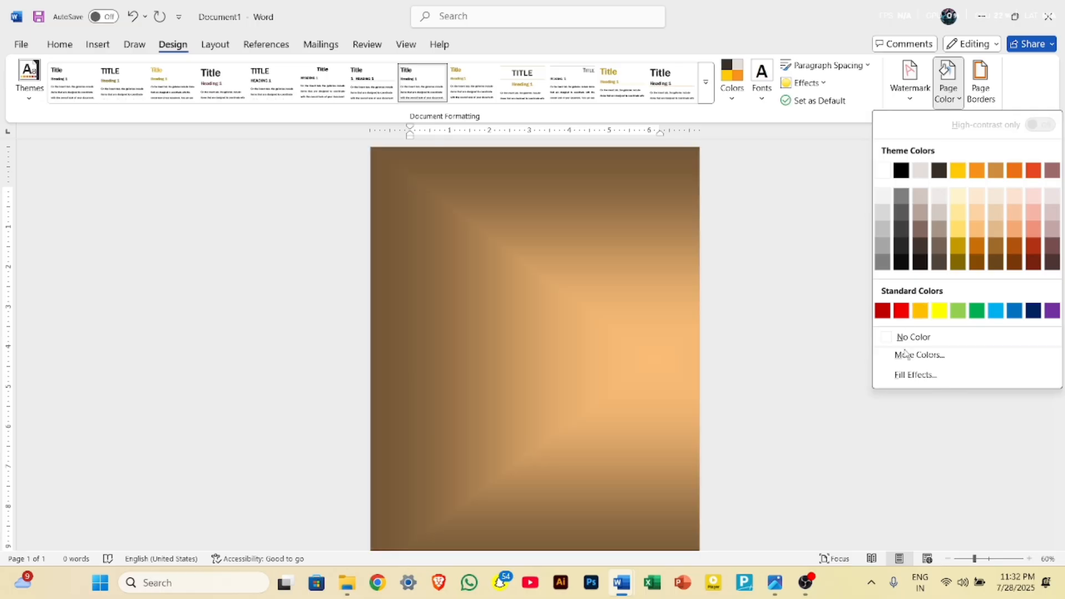
pyautogui.click(910, 375)
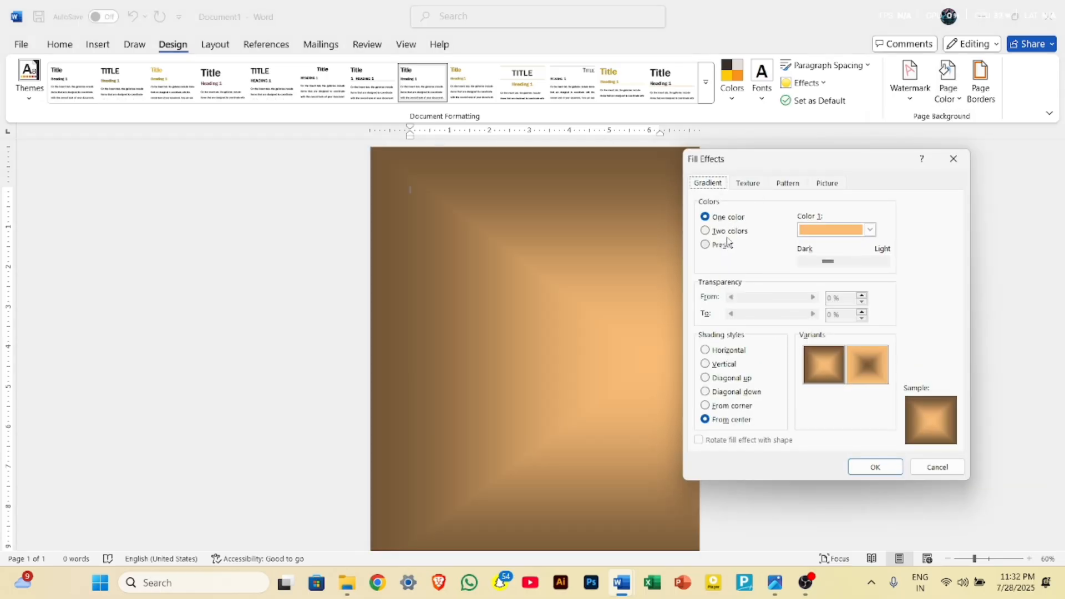
pyautogui.click(728, 233)
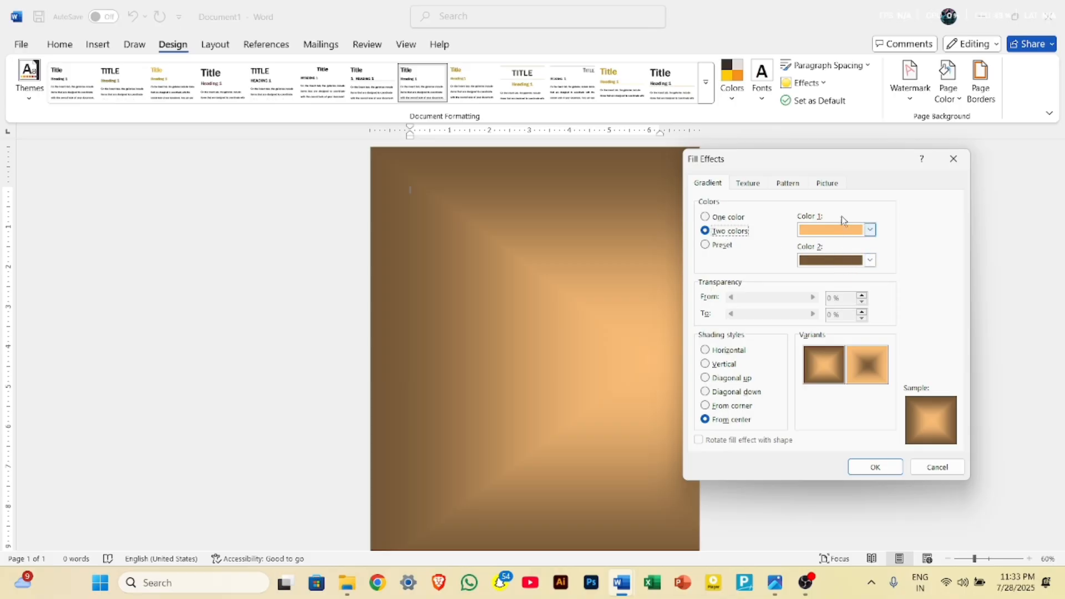
pyautogui.click(870, 231)
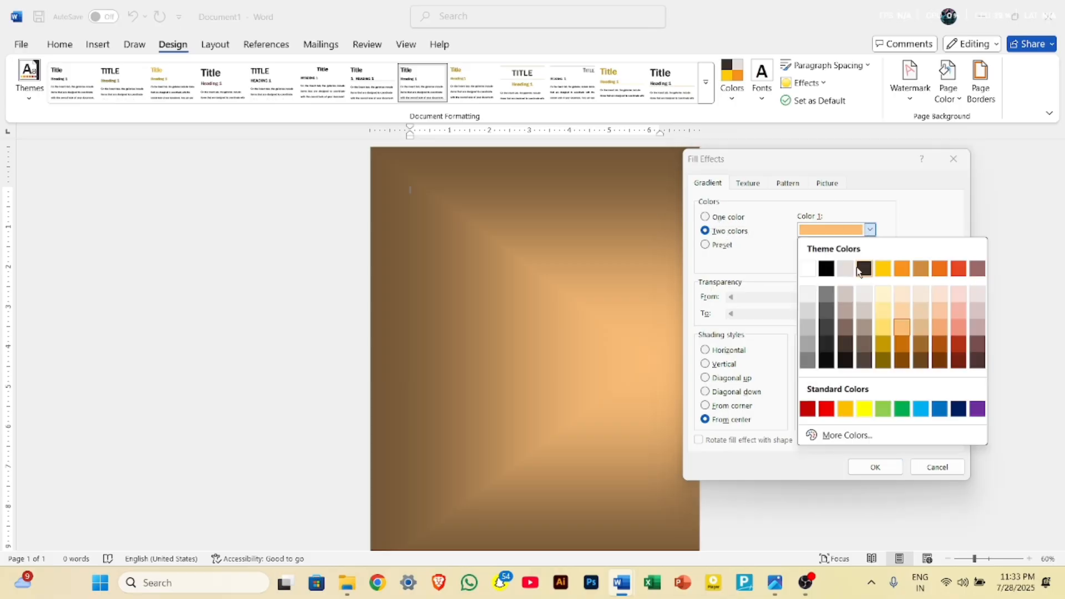
pyautogui.click(811, 268)
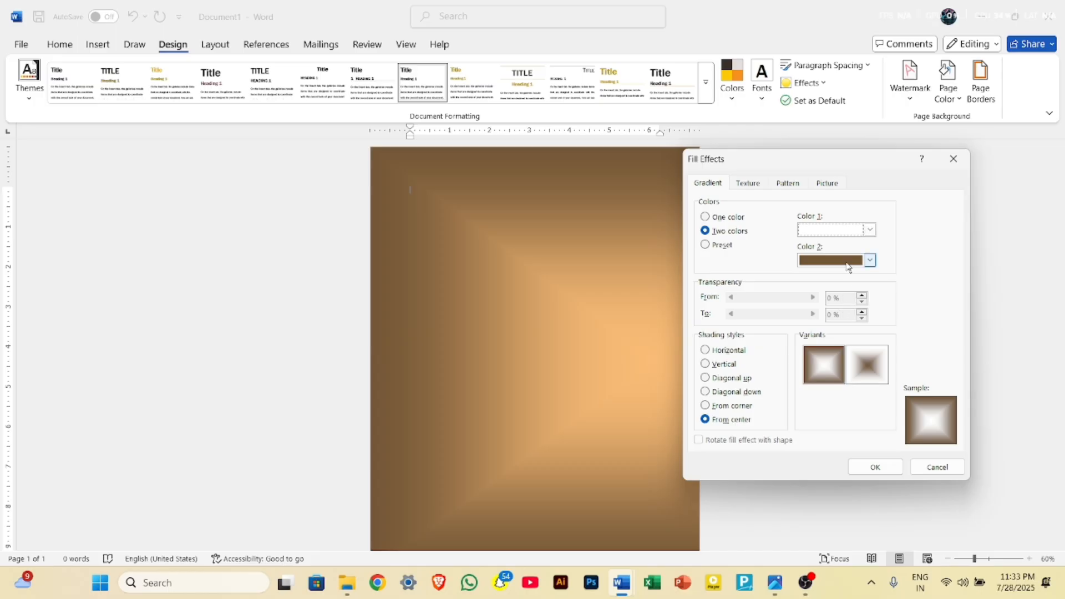
pyautogui.click(870, 260)
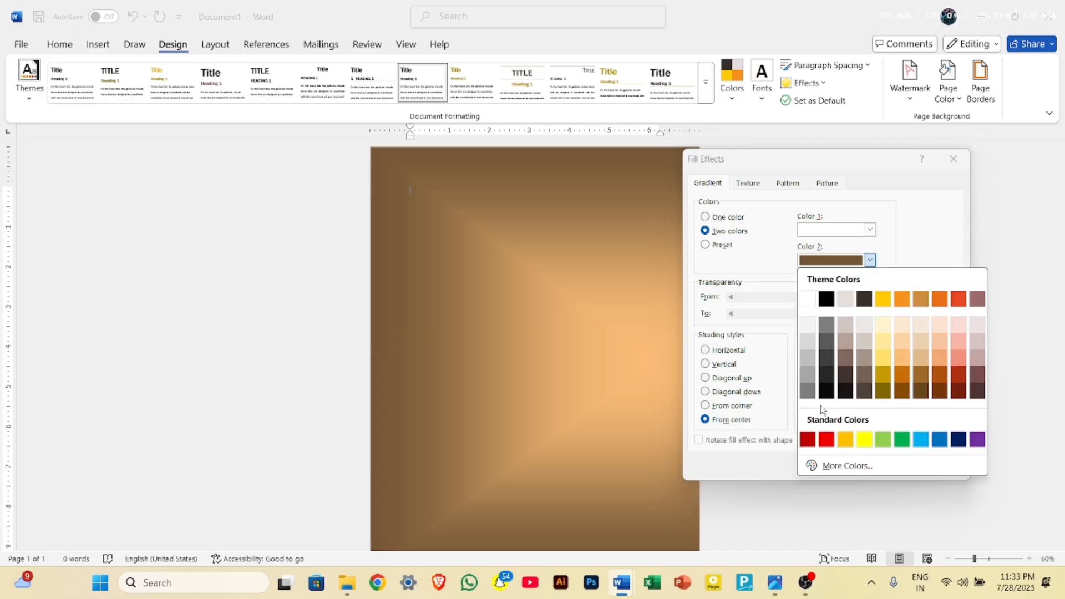
pyautogui.click(826, 440)
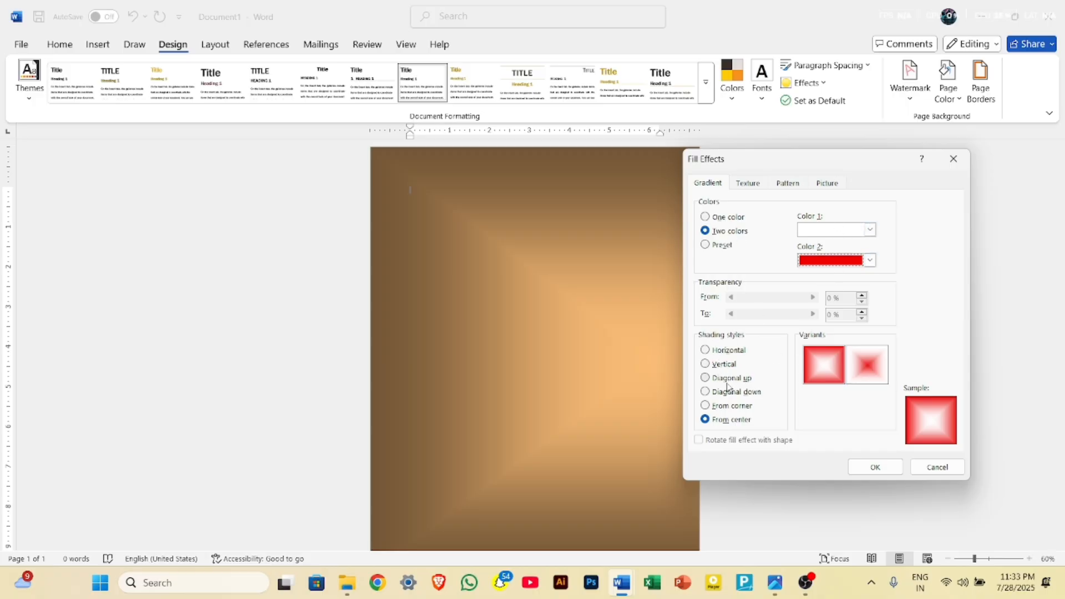
# Apply the white and red gradient to the page with Vertical shading and the variant that is red at both edges
pyautogui.click(742, 351)
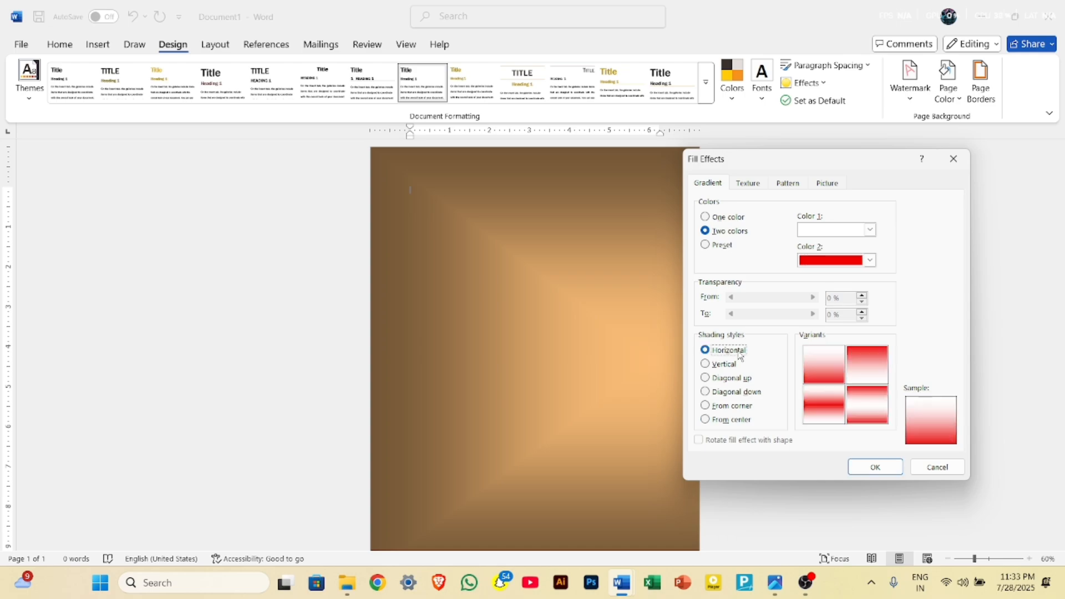
pyautogui.click(729, 366)
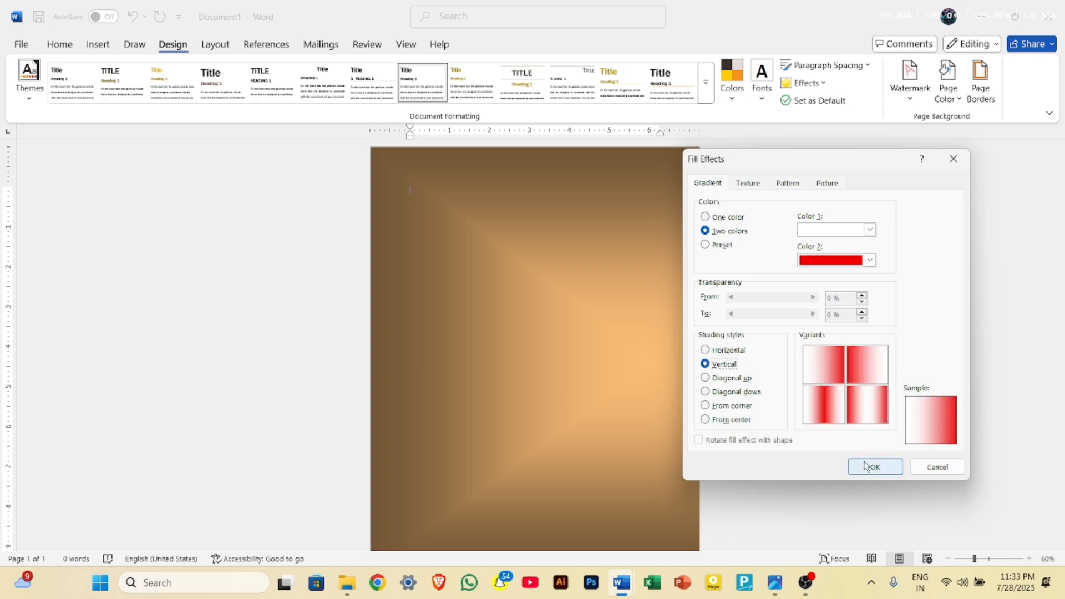
pyautogui.click(877, 423)
pyautogui.click(875, 467)
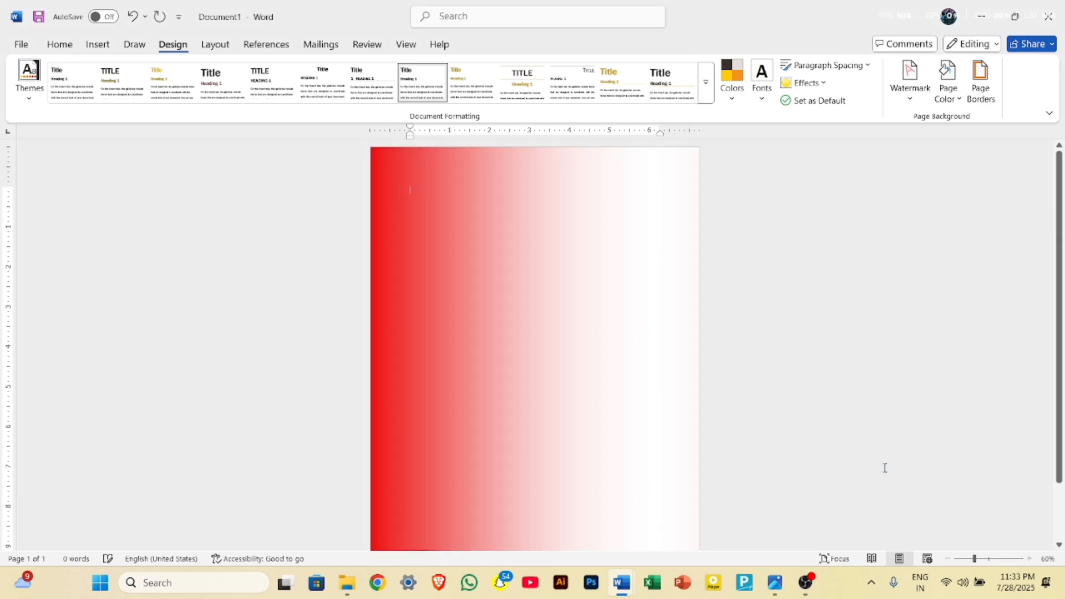
# Switch the page's gradient fill to preset colors and preview the Nightfall, Horizon and Desert presets
pyautogui.click(947, 88)
pyautogui.click(916, 375)
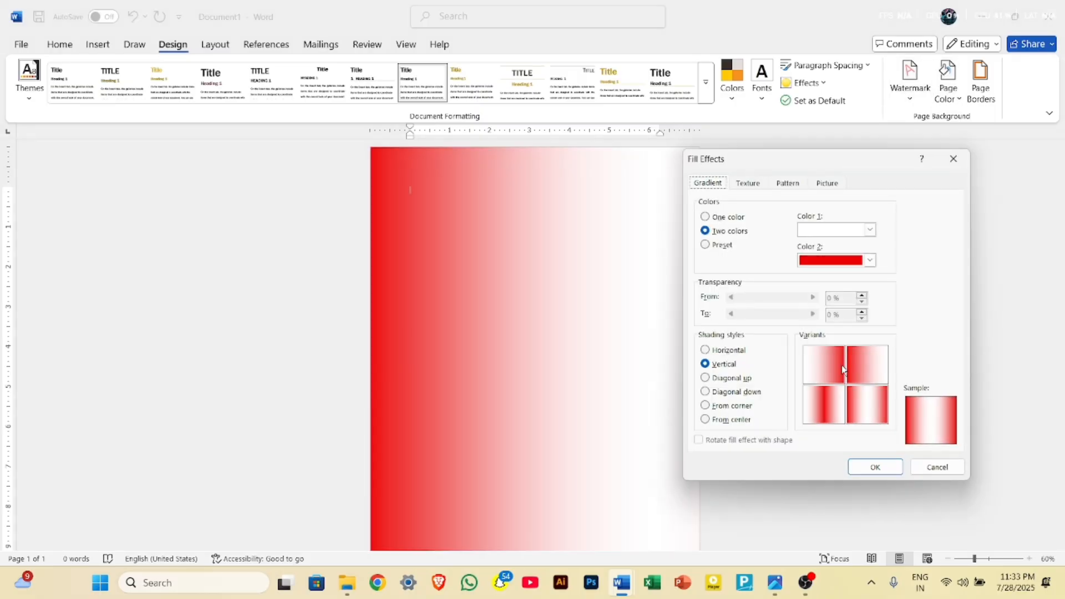
pyautogui.click(720, 246)
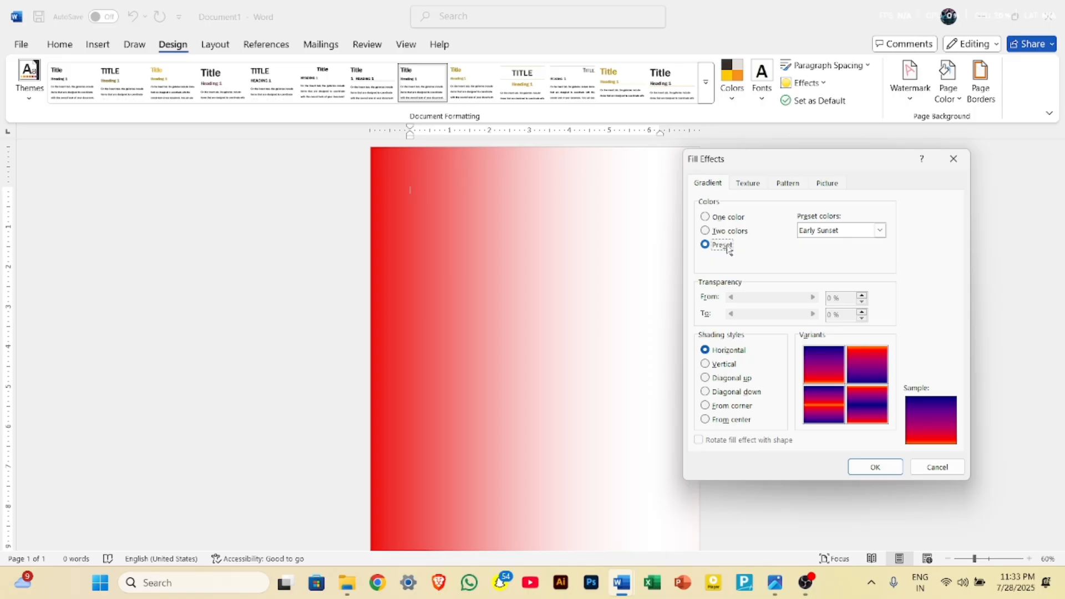
pyautogui.click(880, 230)
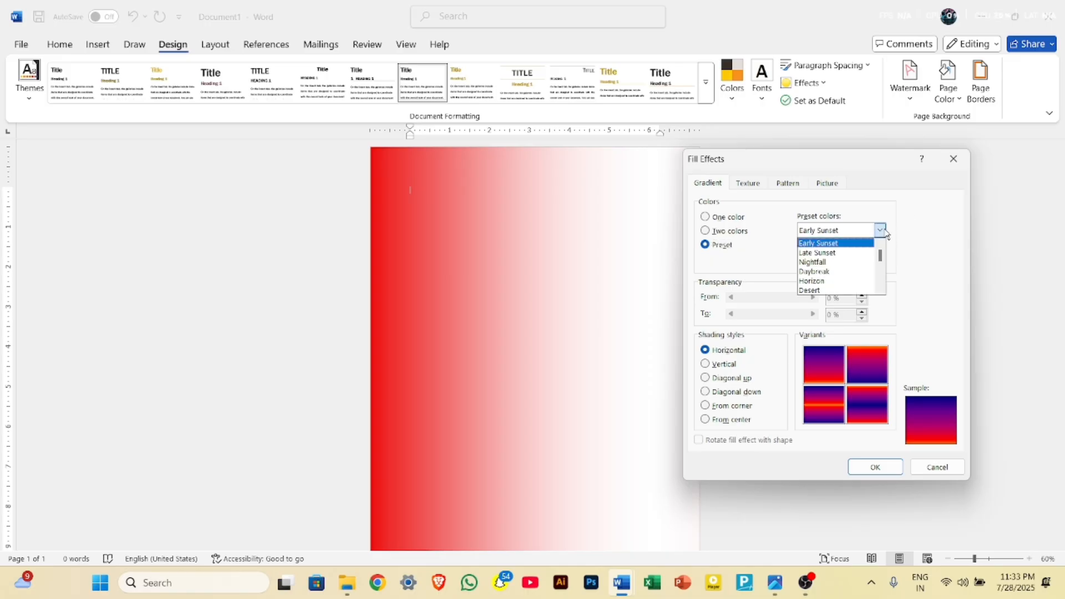
pyautogui.click(847, 261)
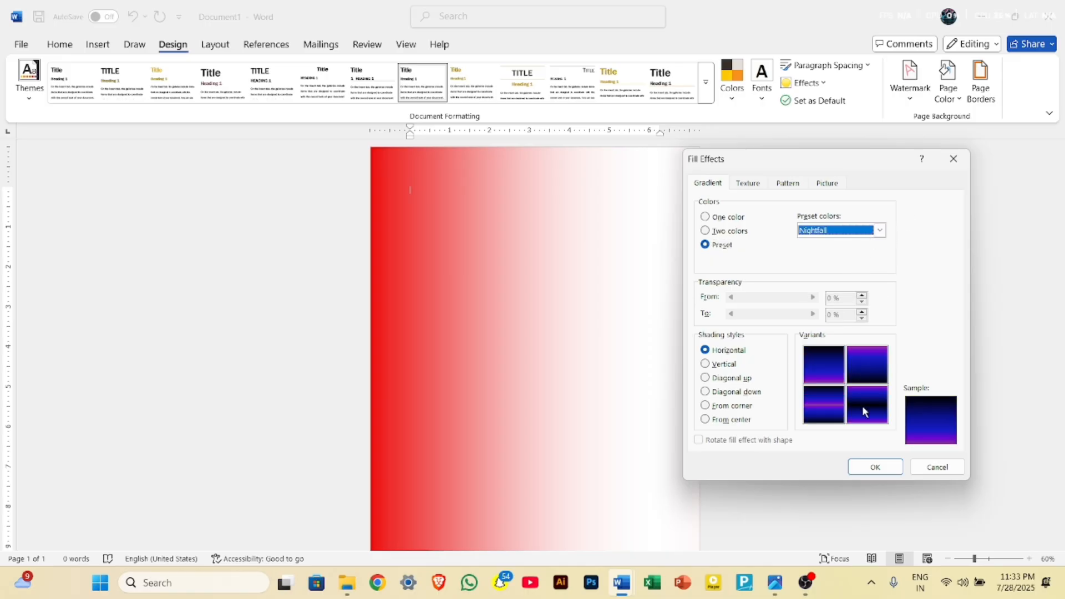
pyautogui.click(879, 230)
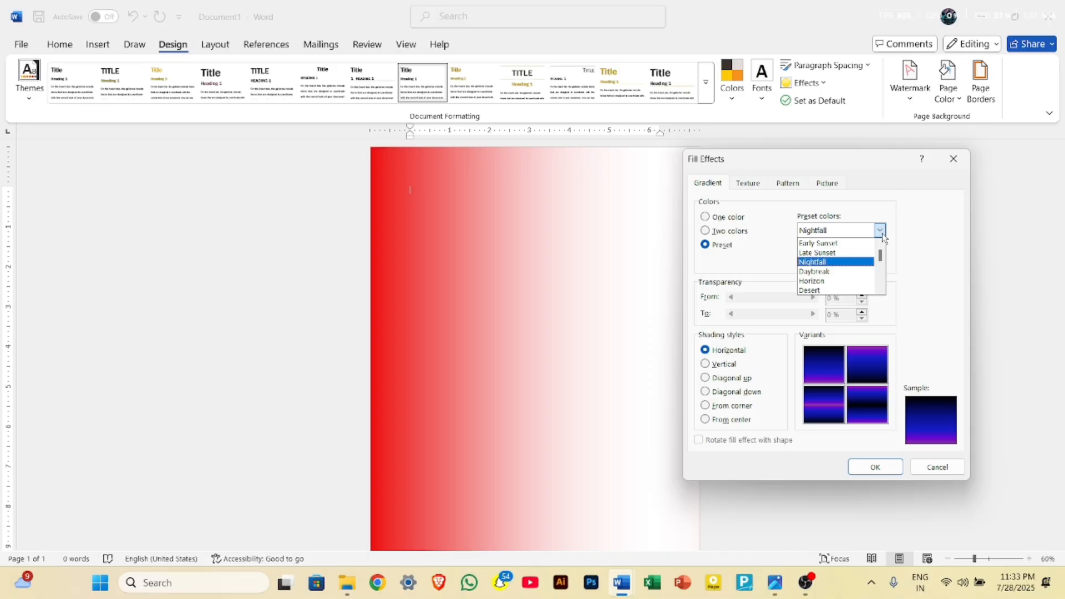
pyautogui.click(852, 281)
pyautogui.click(881, 231)
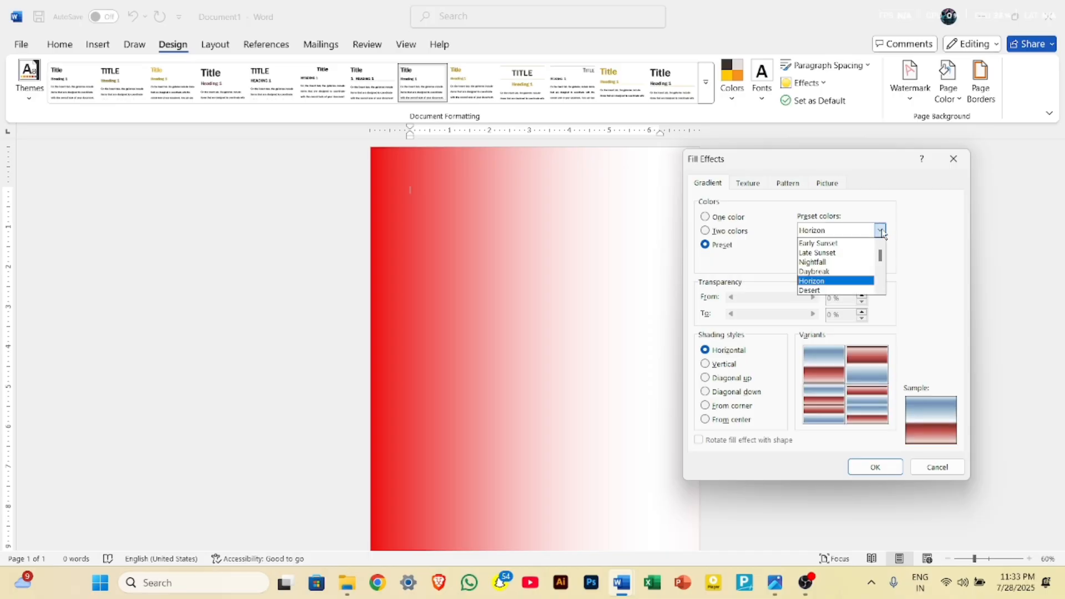
pyautogui.click(839, 292)
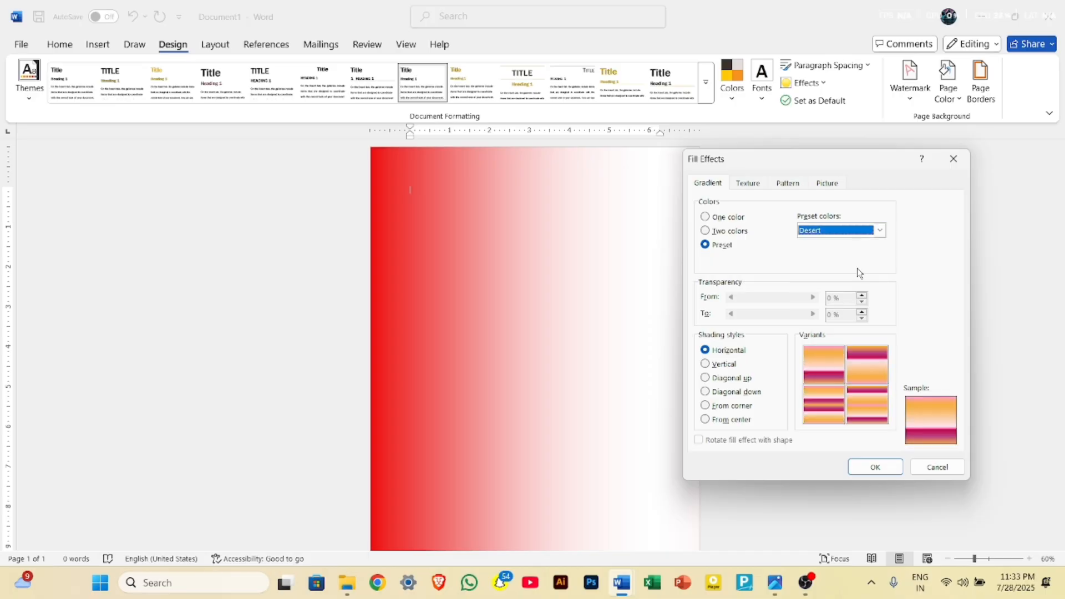
# Apply the Late Sunset preset gradient to the page with Horizontal shading, using the variant running from orange at the top to dark at the bottom
pyautogui.click(880, 230)
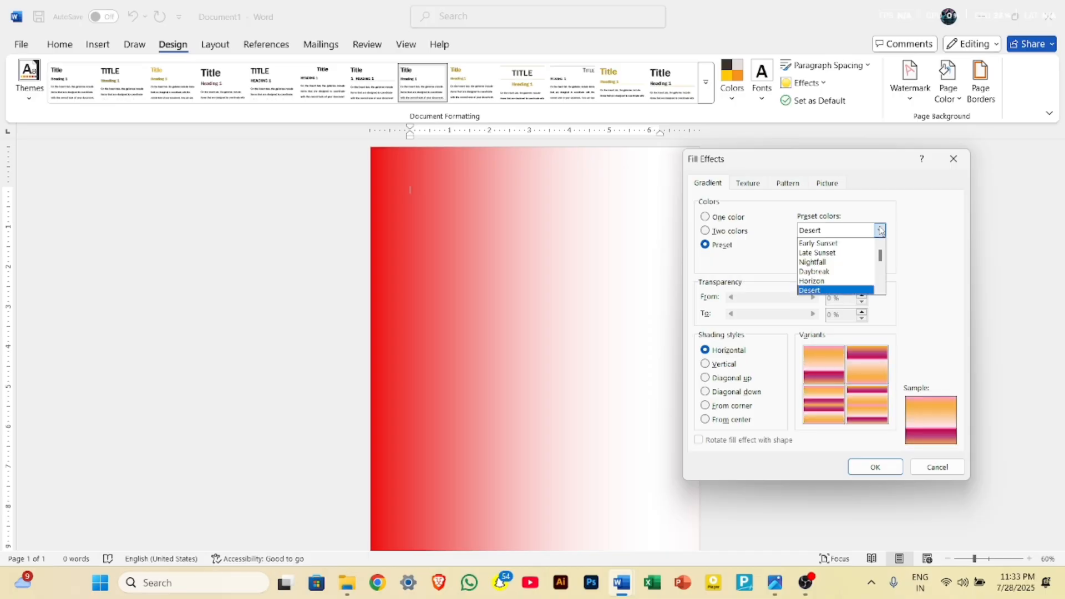
pyautogui.click(842, 261)
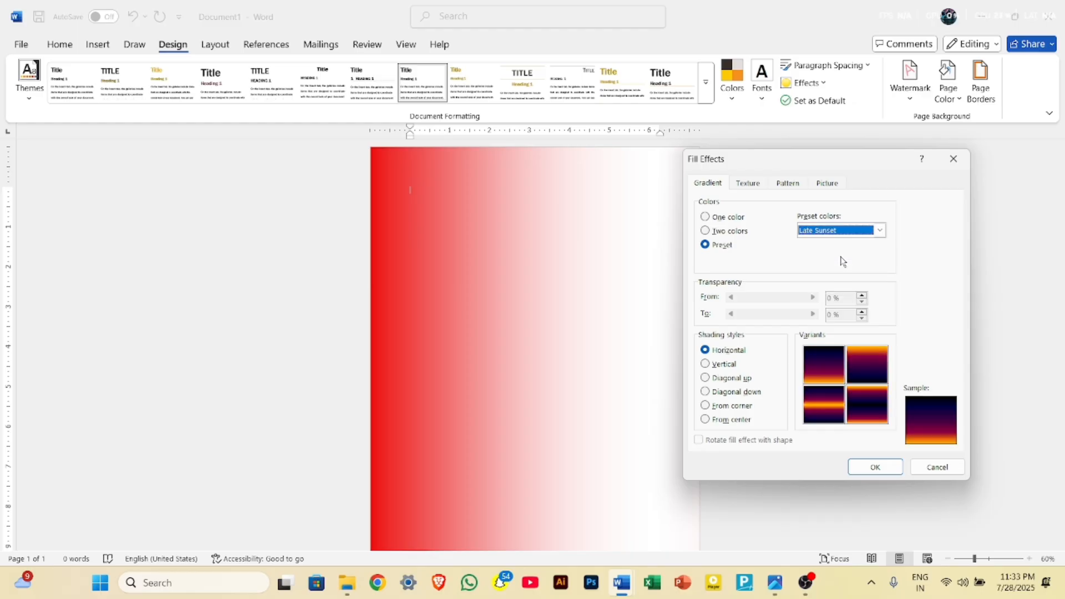
pyautogui.click(859, 377)
pyautogui.click(874, 468)
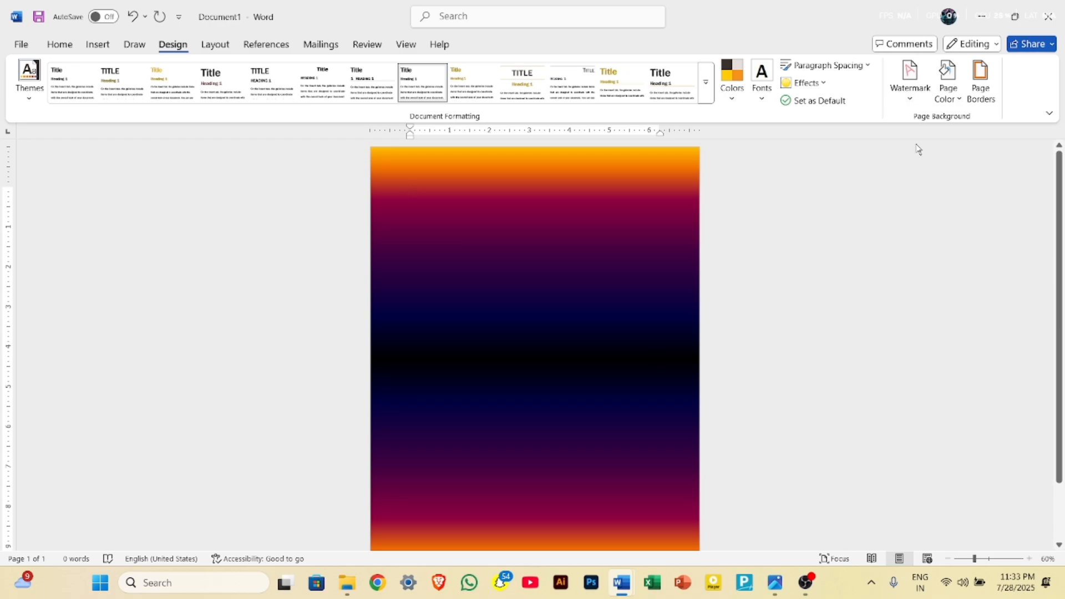
# Preview the Desert preset for the page's gradient fill effect
pyautogui.click(948, 84)
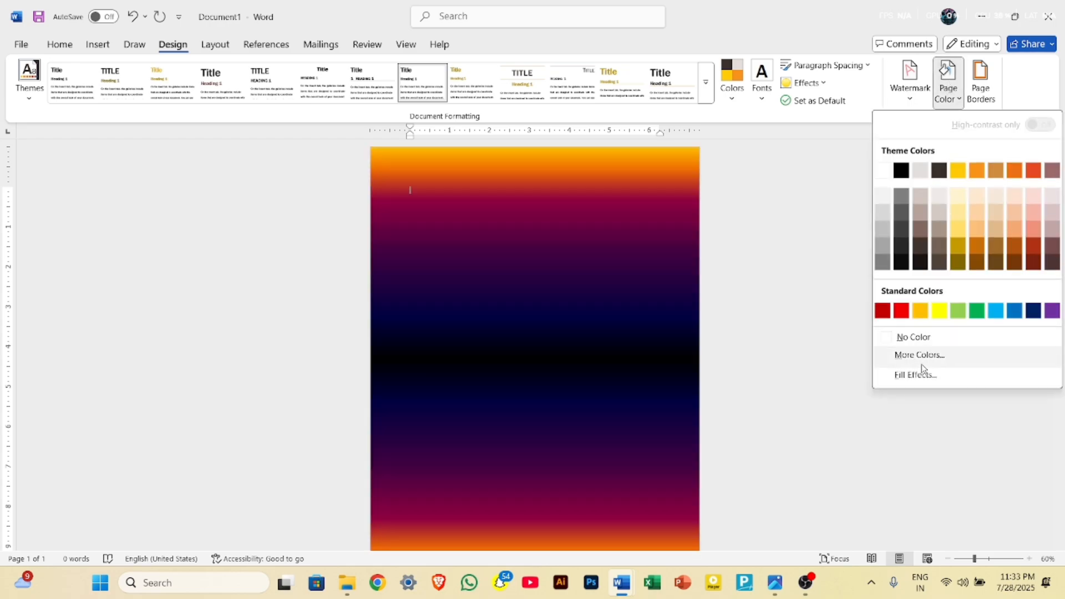
pyautogui.click(918, 375)
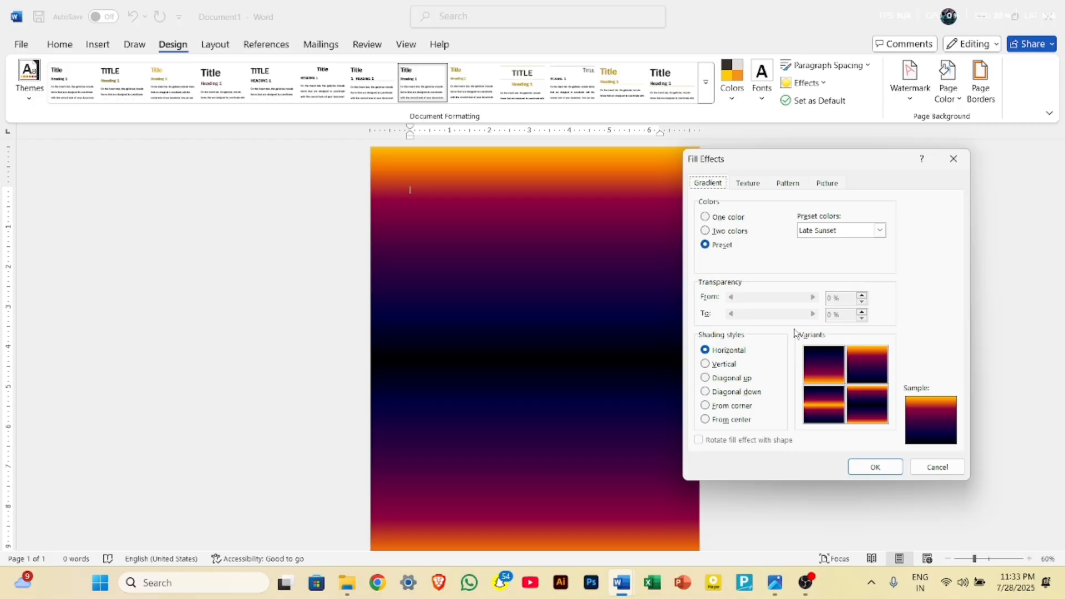
pyautogui.click(879, 230)
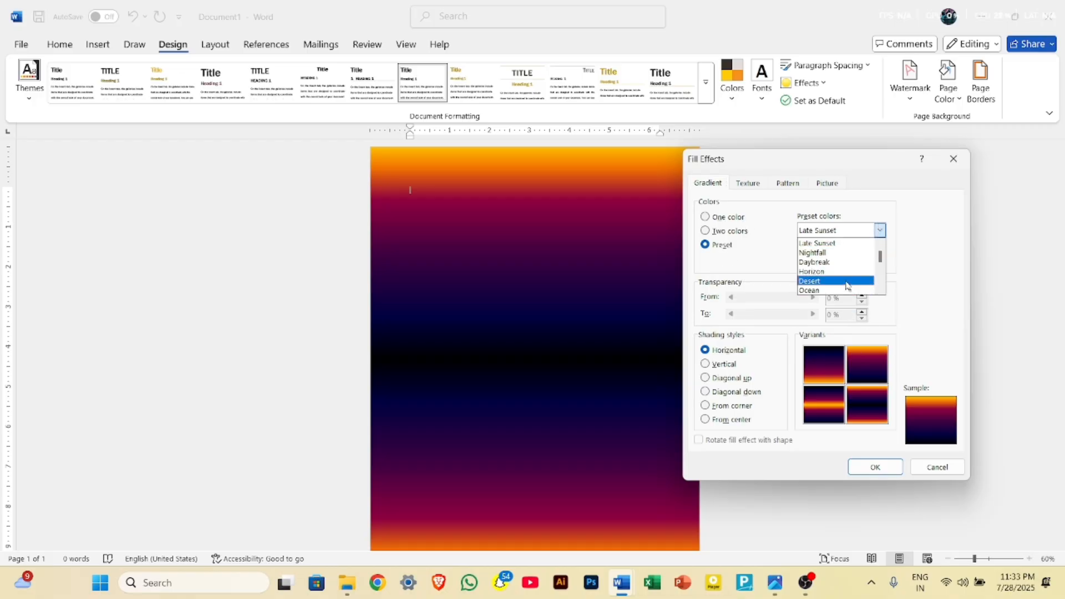
pyautogui.click(844, 290)
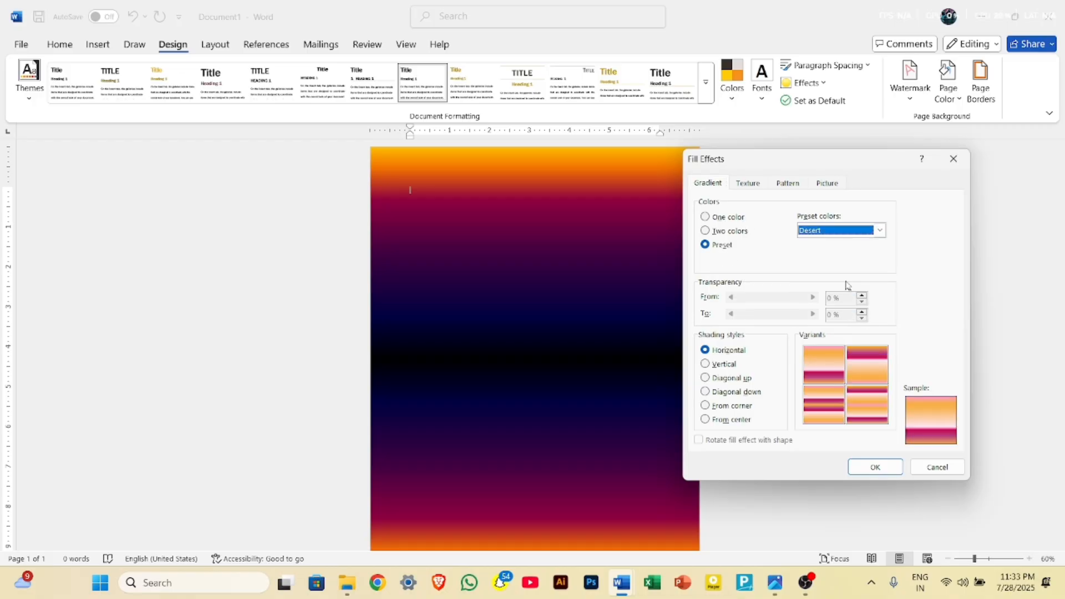
# Replace the page's gradient fill with the Canvas texture
pyautogui.click(755, 187)
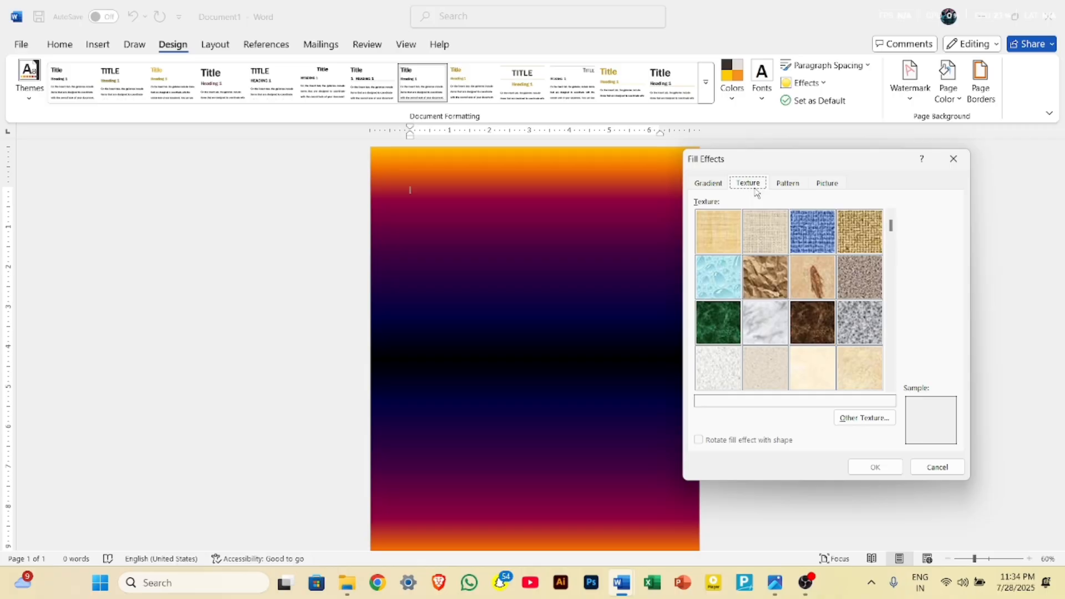
pyautogui.click(764, 235)
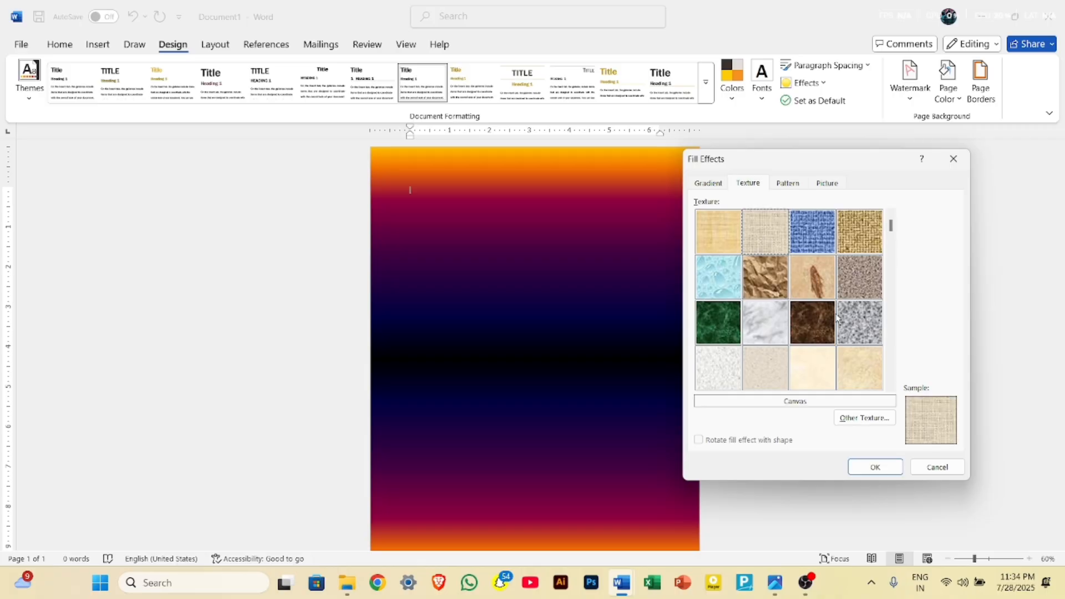
pyautogui.click(875, 466)
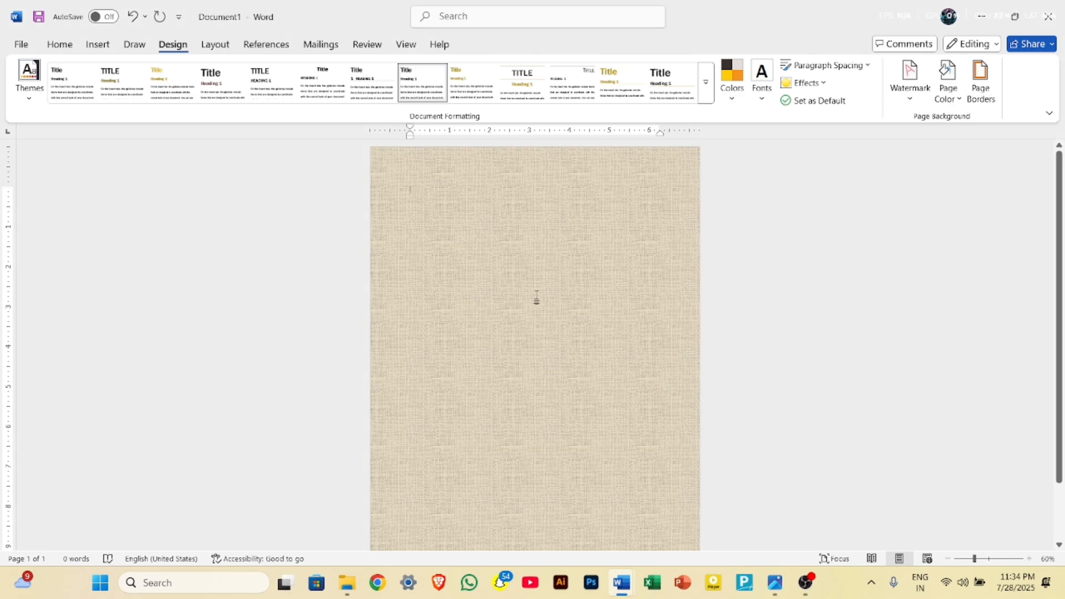
# Generate sample paragraphs on the page with the =RAND() text function
pyautogui.write('=r')
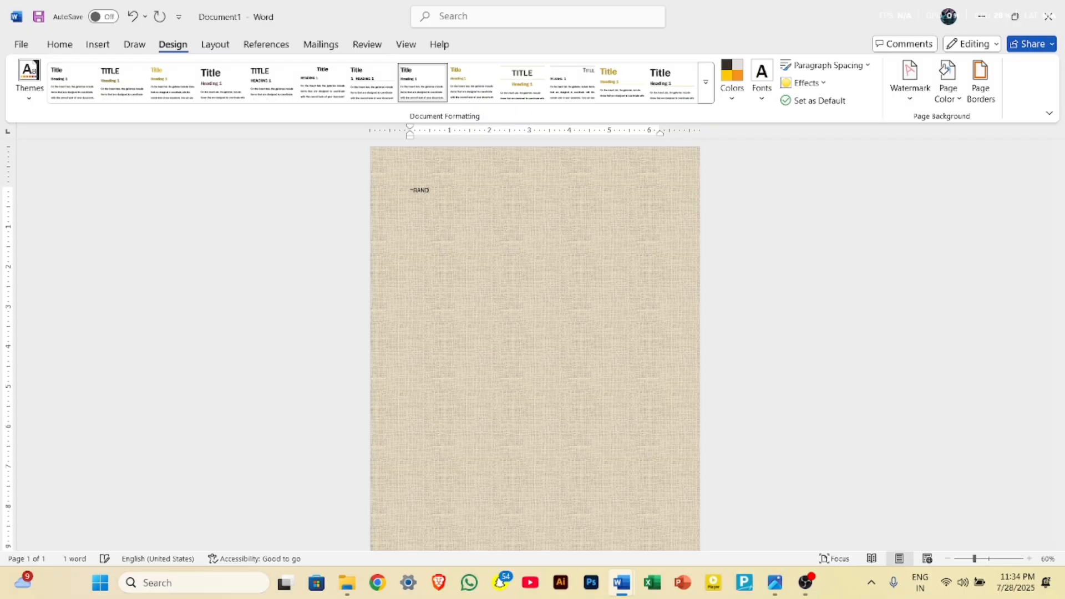
pyautogui.write('AND()')
pyautogui.press('Return')
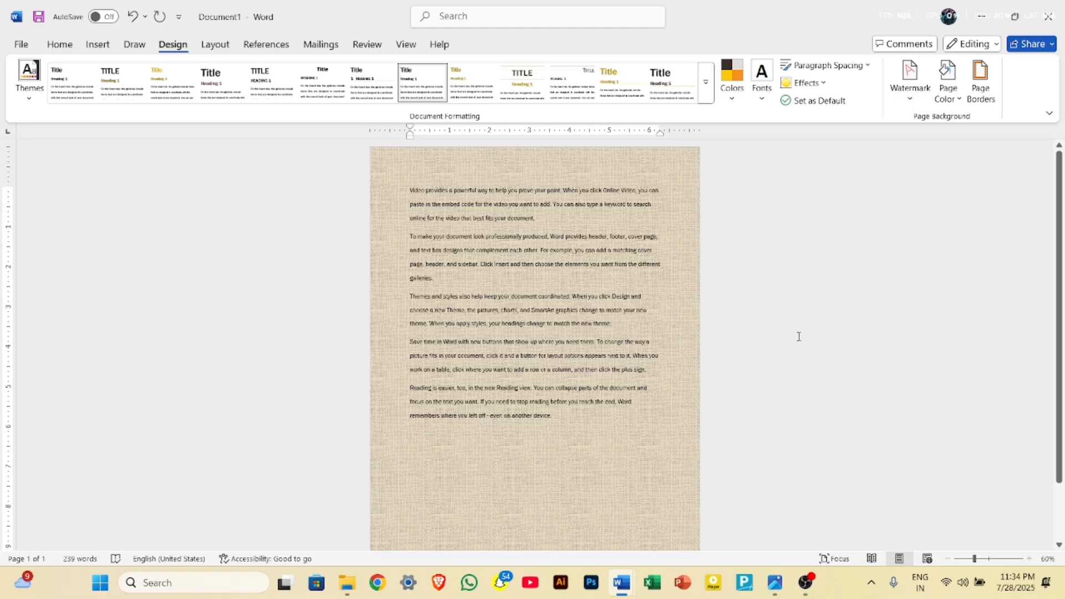
# Change the page background texture to Fish fossil using the page color fill effects
pyautogui.click(948, 91)
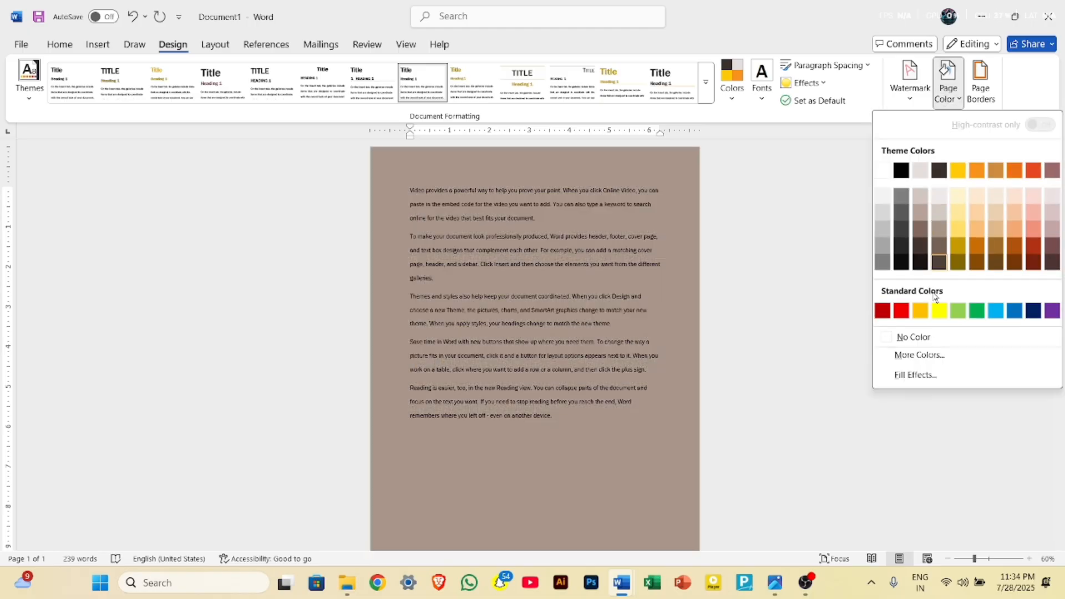
pyautogui.click(920, 375)
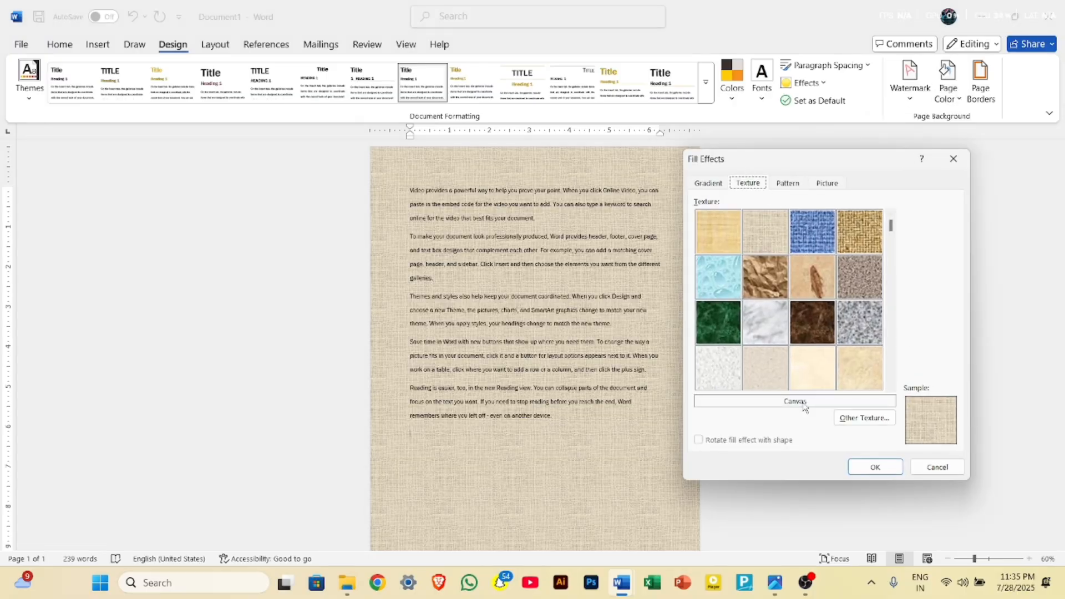
pyautogui.click(800, 279)
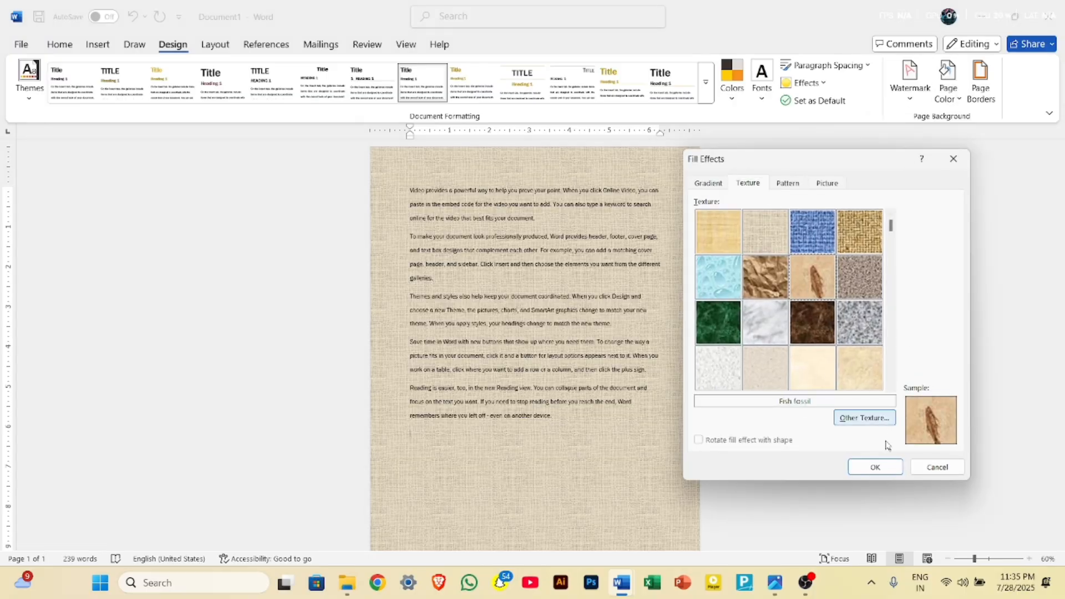
pyautogui.click(879, 468)
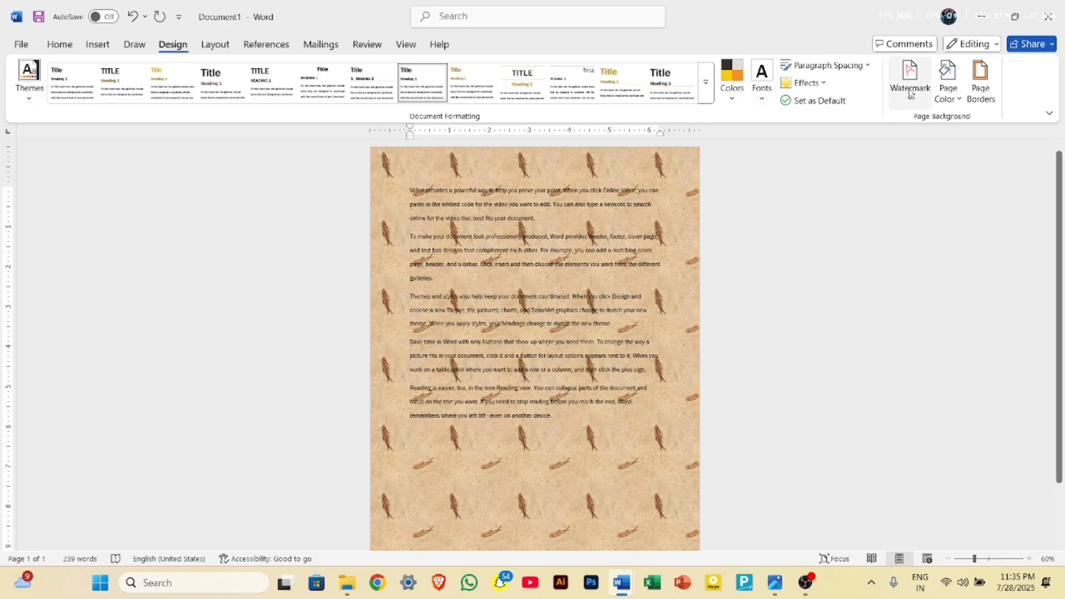
# Apply the Horizontal brick pattern as the page background, with a white foreground and the existing gold background color
pyautogui.click(945, 97)
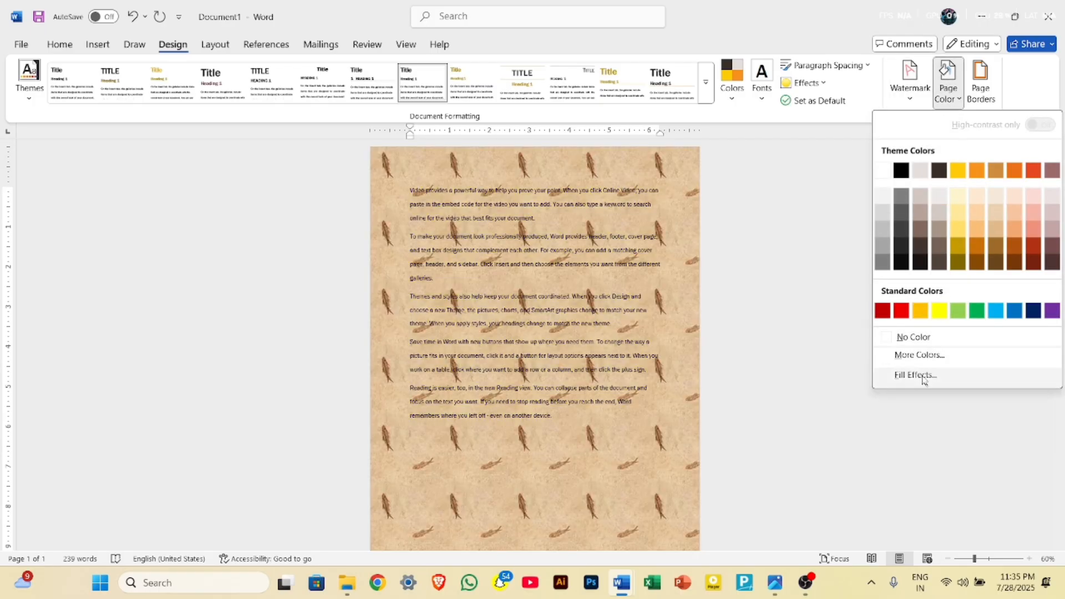
pyautogui.click(921, 375)
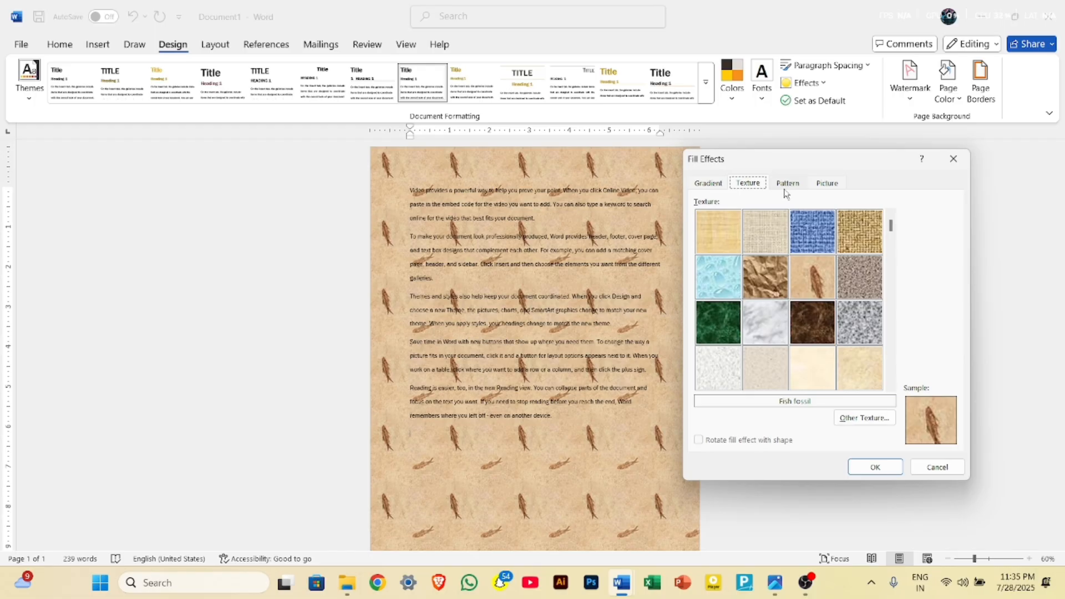
pyautogui.click(786, 189)
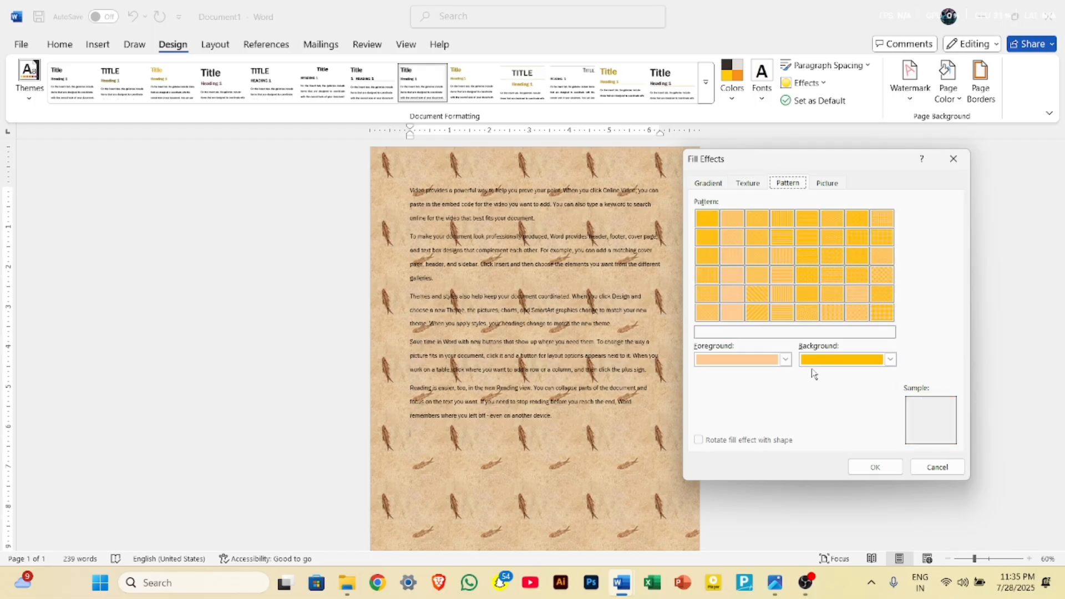
pyautogui.click(785, 359)
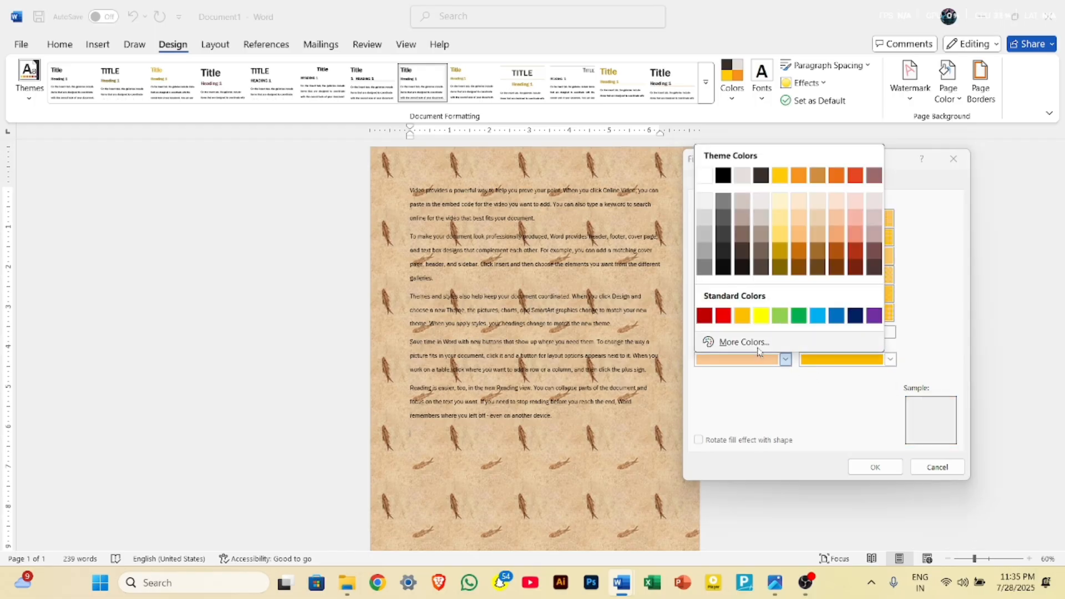
pyautogui.click(702, 179)
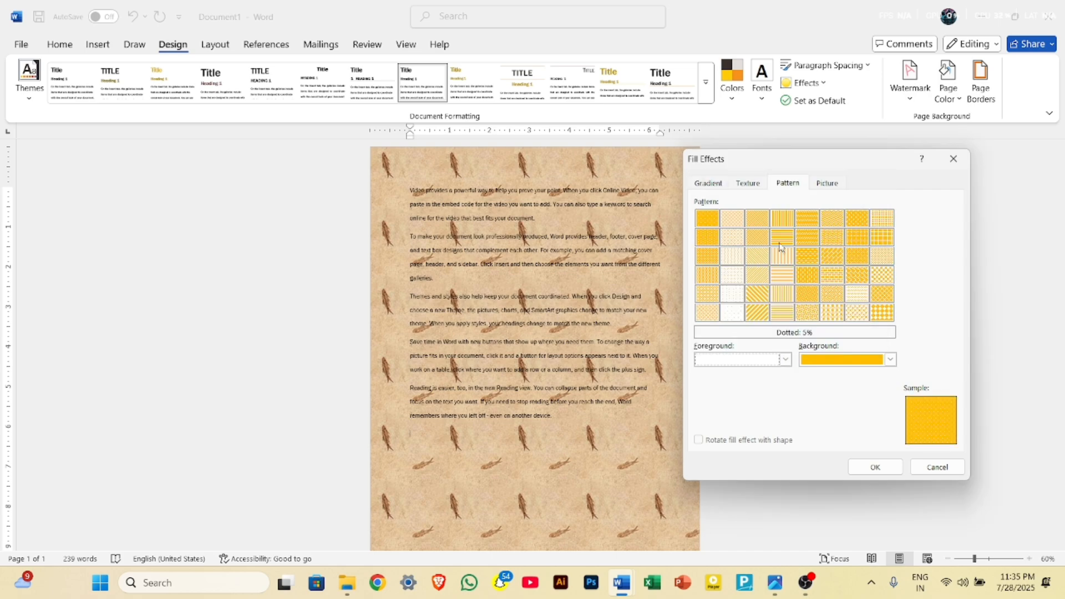
pyautogui.click(833, 282)
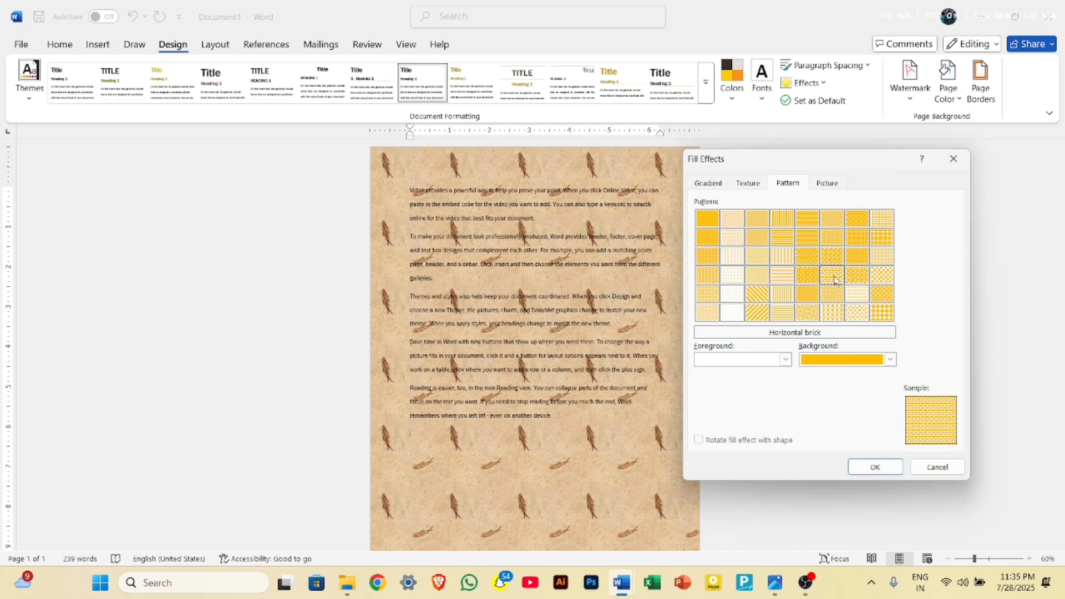
pyautogui.click(875, 468)
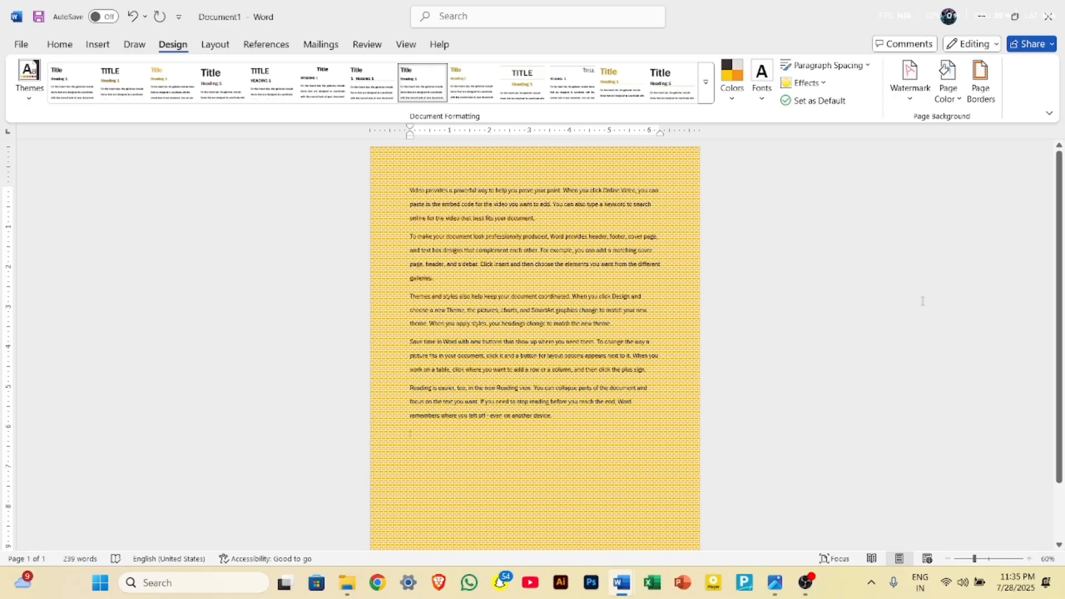
# Set the page's Horizontal brick pattern colors to standard red for the foreground and a darker gold for the background
pyautogui.click(947, 83)
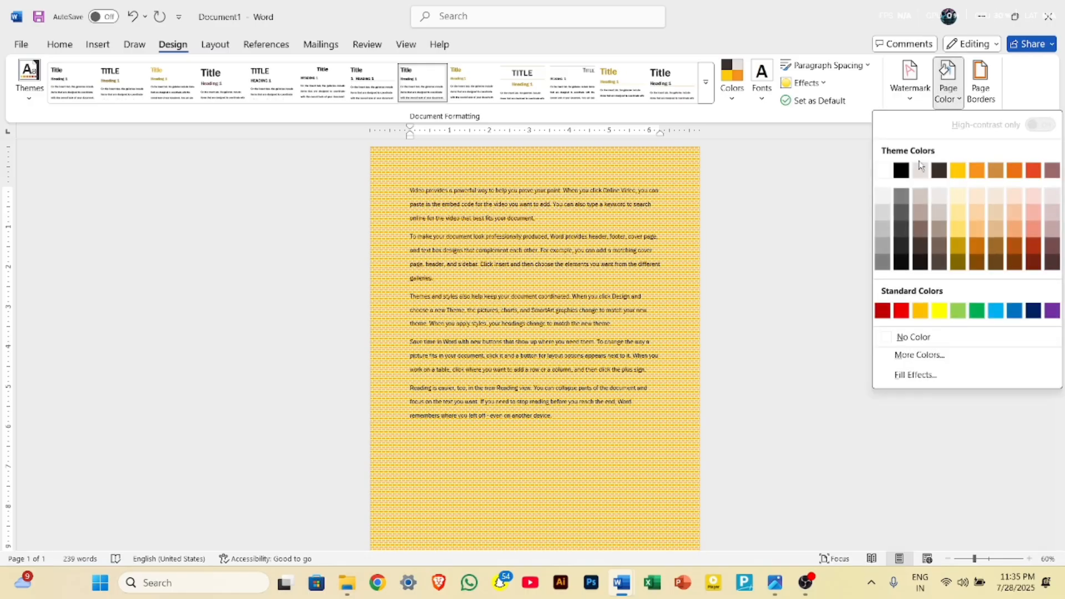
pyautogui.click(922, 375)
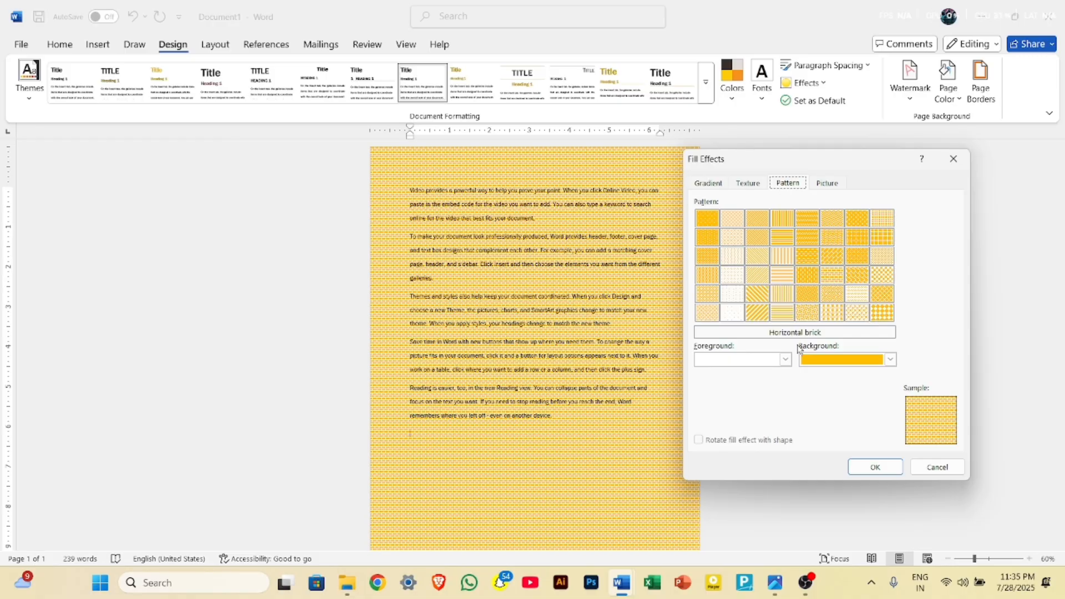
pyautogui.click(786, 360)
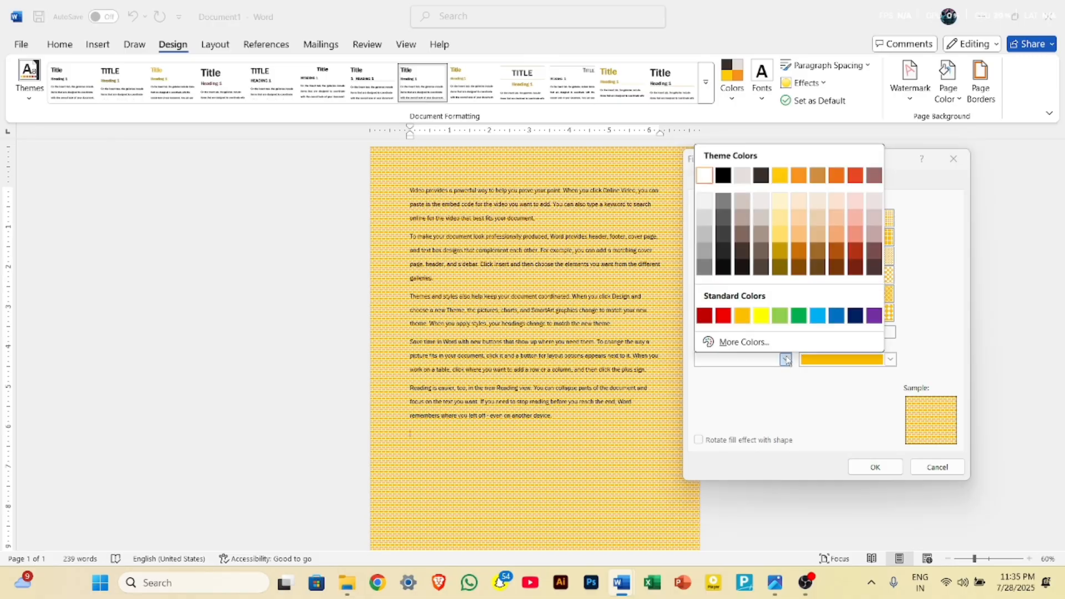
pyautogui.click(719, 321)
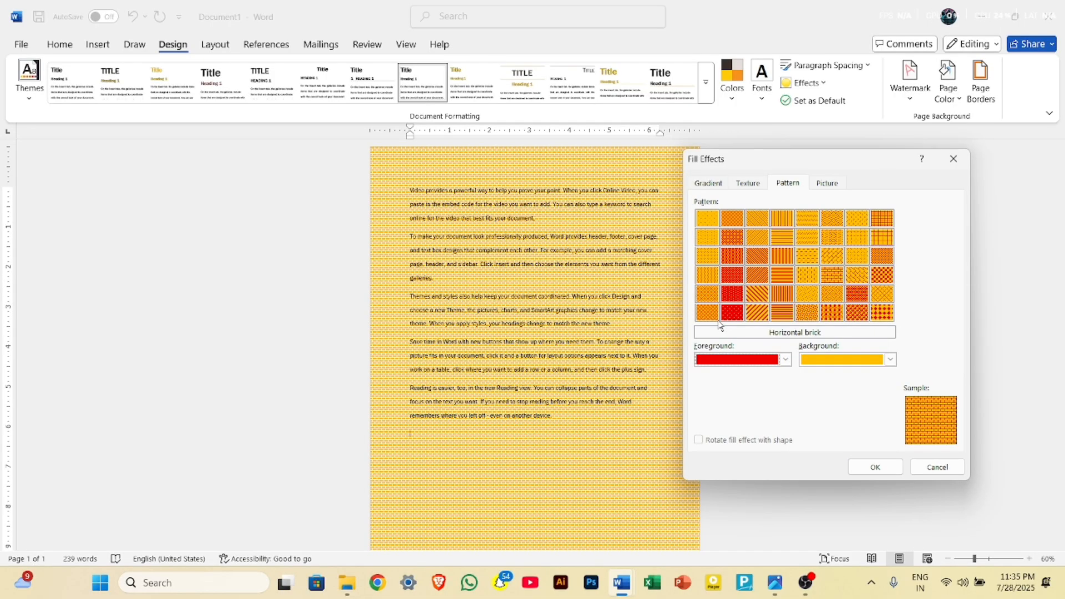
pyautogui.click(890, 360)
pyautogui.click(883, 249)
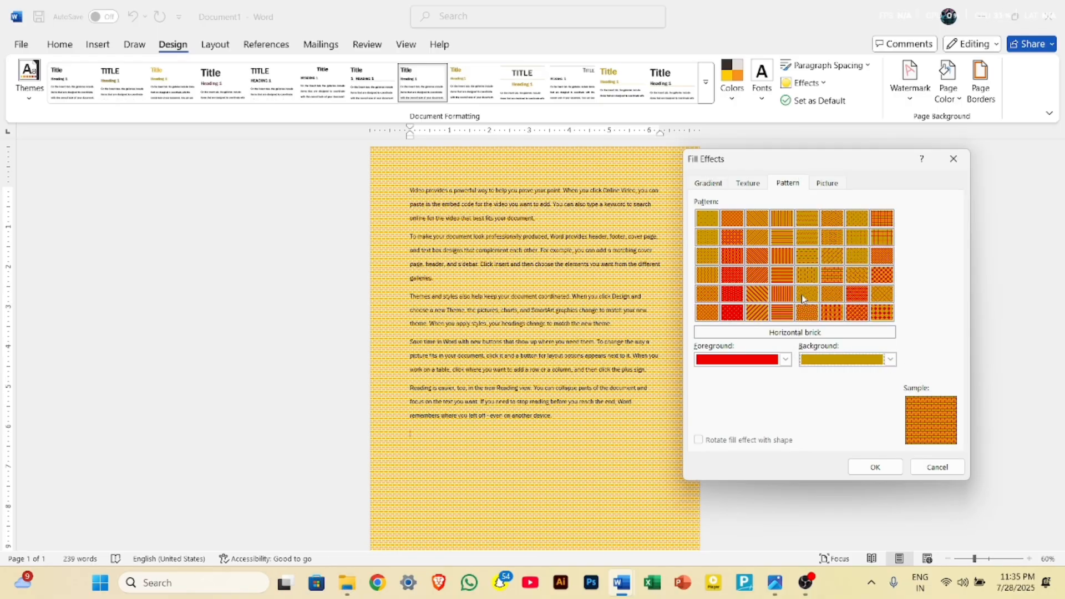
# Change the page background pattern to Diagonal stripes: Wide downward, using the existing red foreground and gold background
pyautogui.click(768, 290)
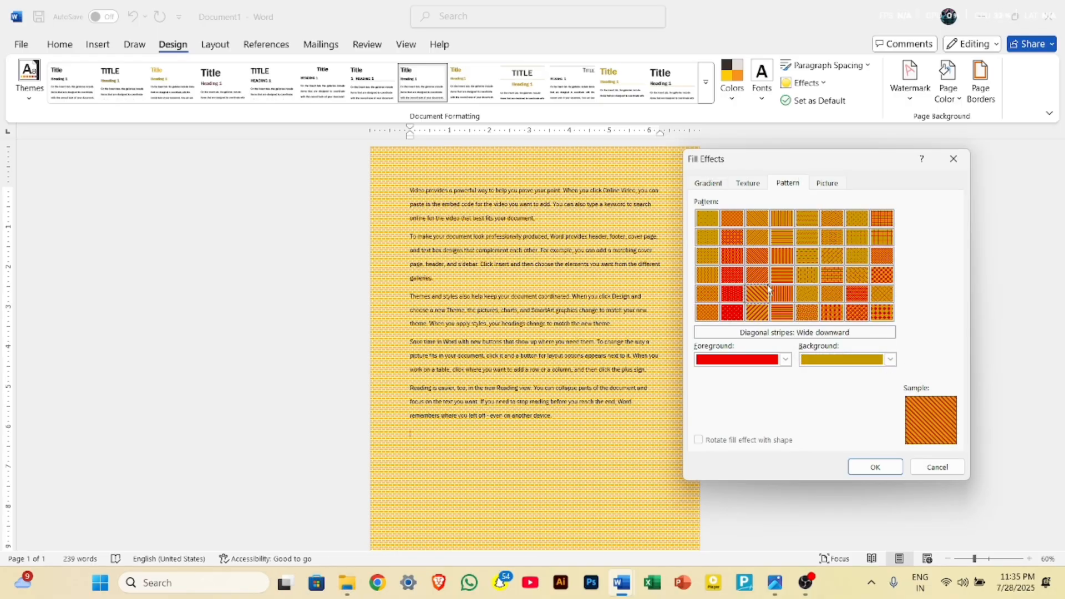
pyautogui.click(874, 468)
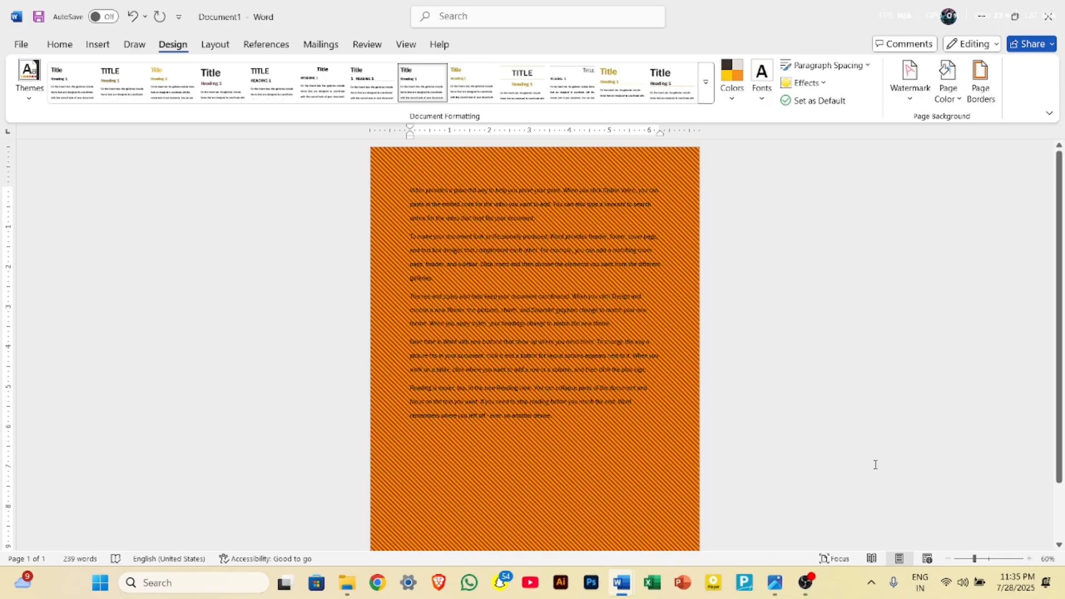
# Fill the page background with the picture download (12) from Local Disk (B:) using the page color fill effects
pyautogui.click(957, 98)
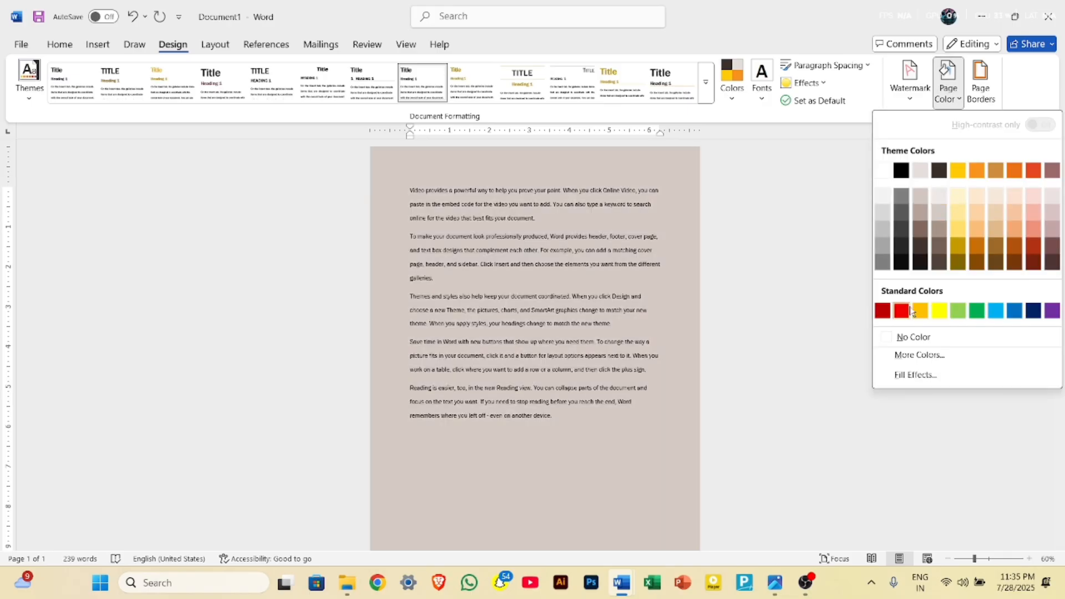
pyautogui.click(915, 375)
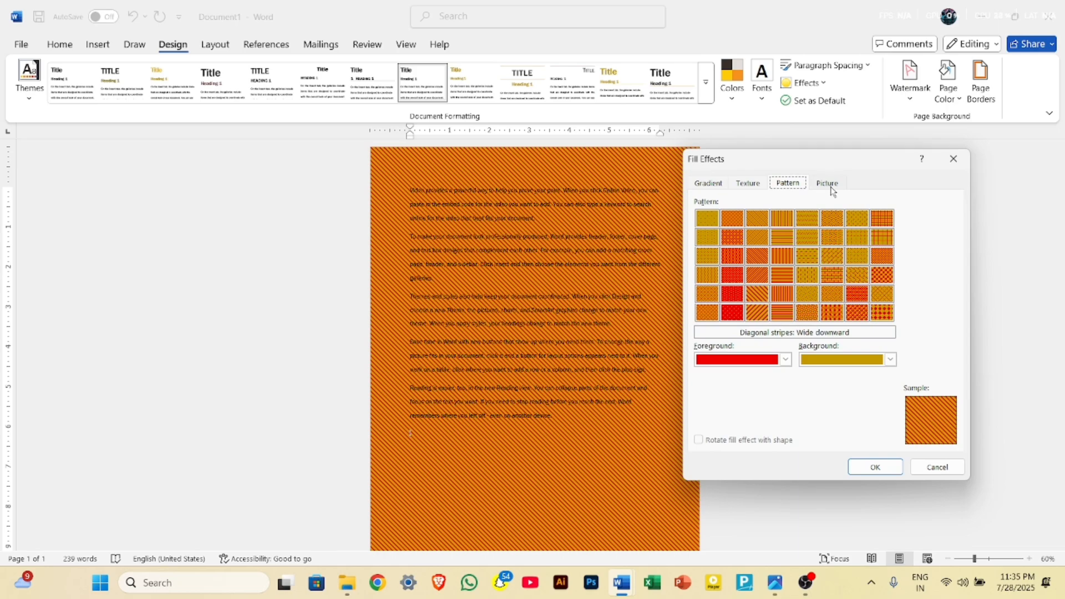
pyautogui.click(832, 187)
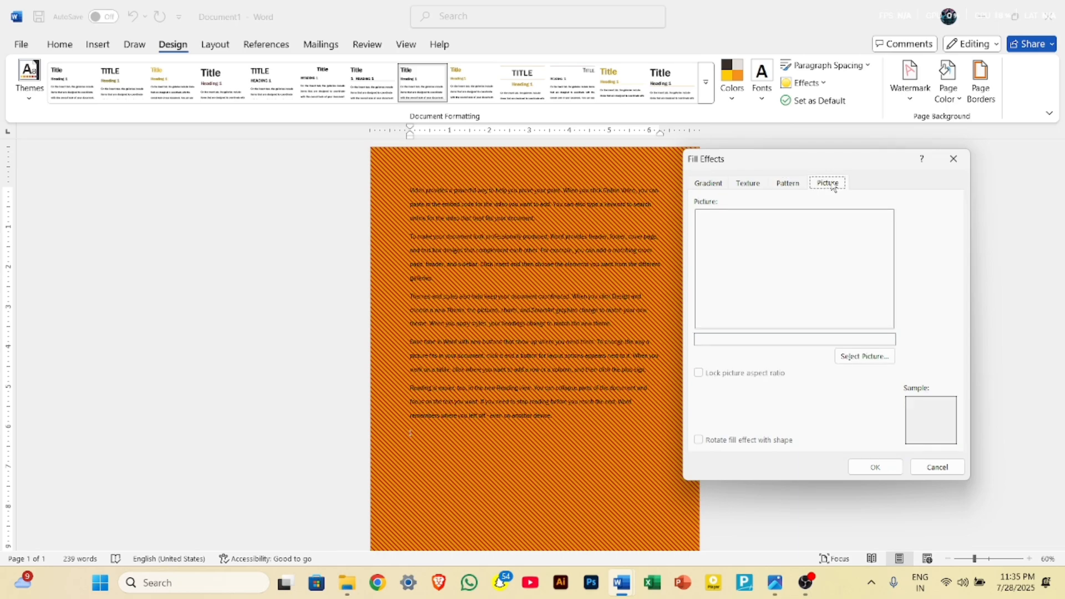
pyautogui.click(872, 362)
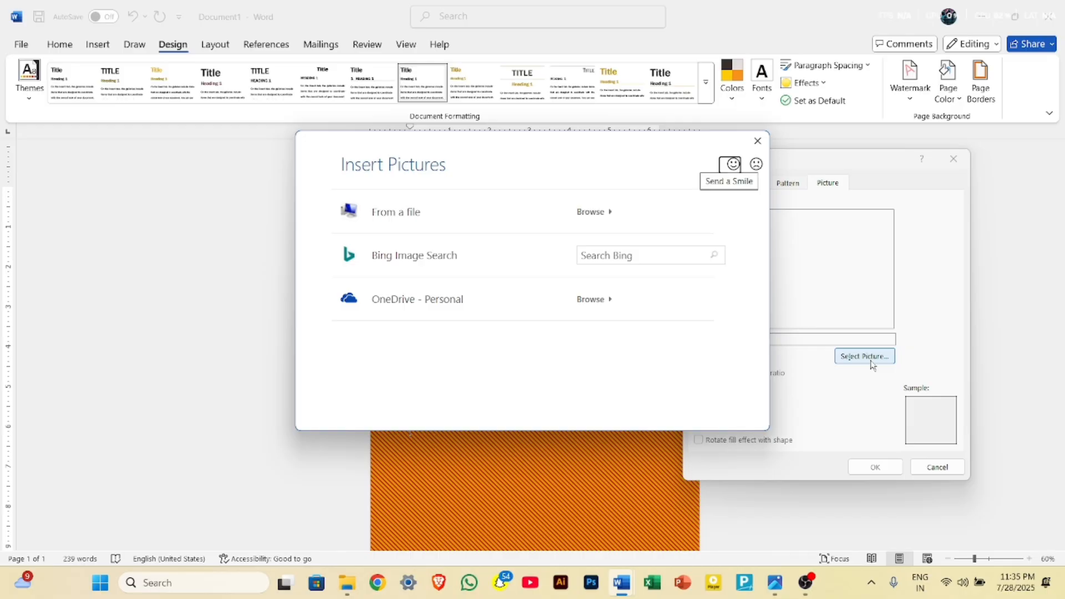
pyautogui.click(635, 229)
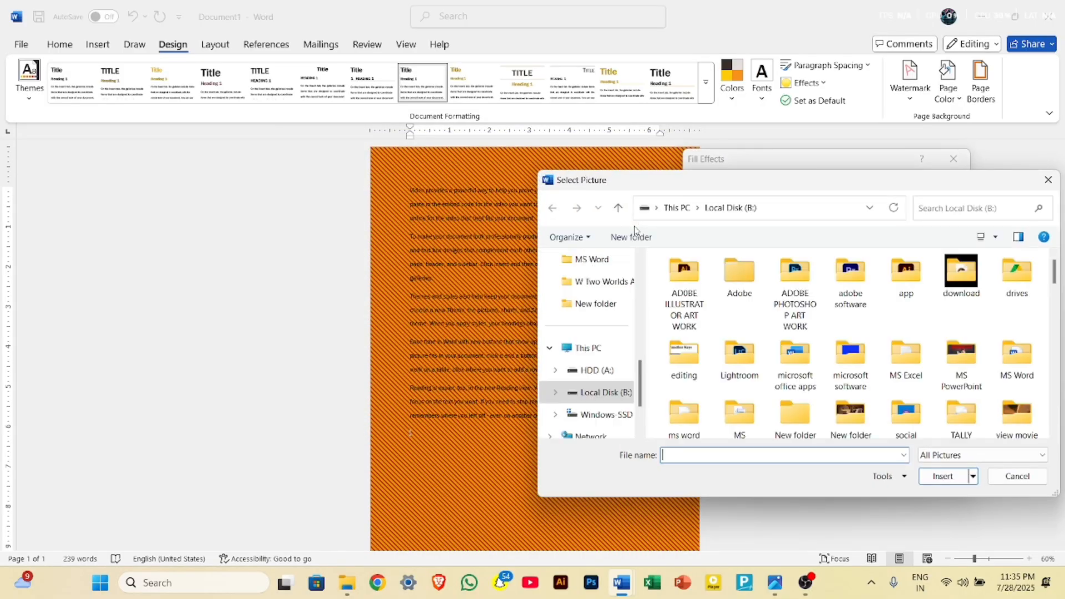
pyautogui.scroll(-10, 755, 361)
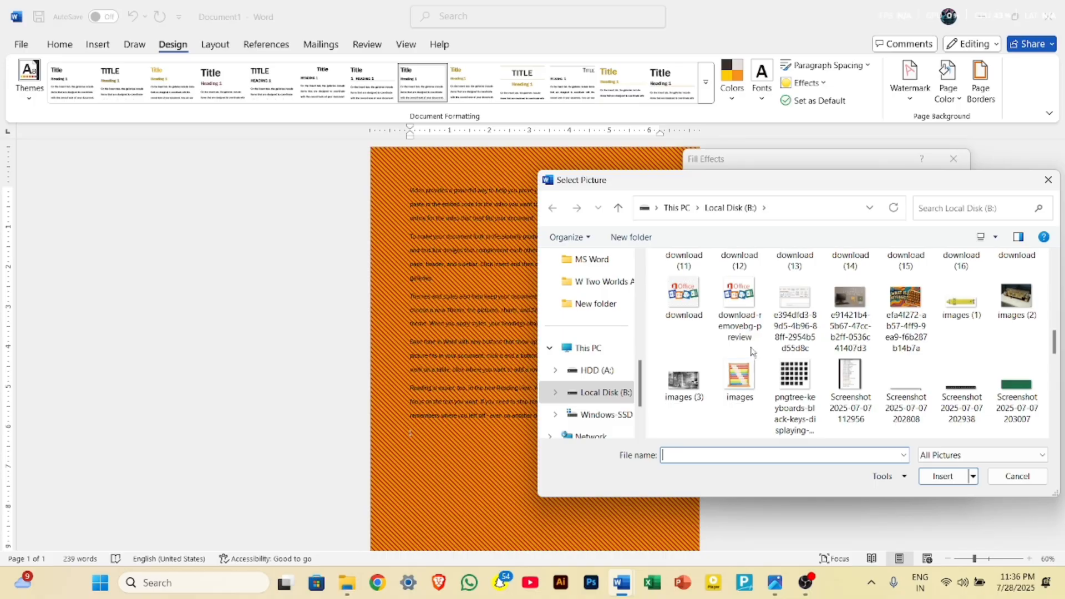
pyautogui.scroll(1, 787, 316)
pyautogui.click(802, 275)
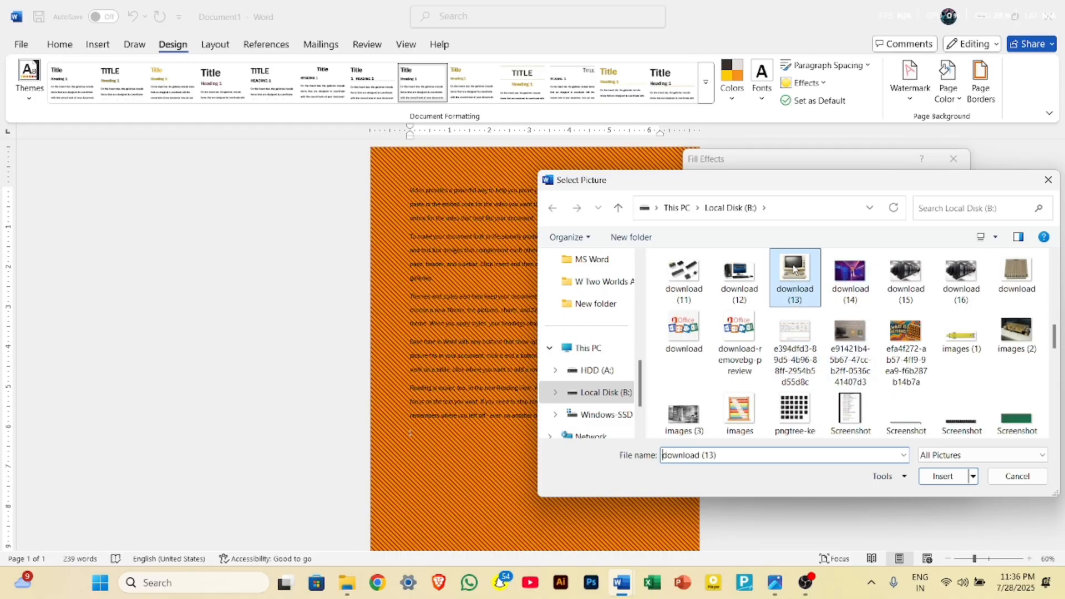
pyautogui.click(728, 272)
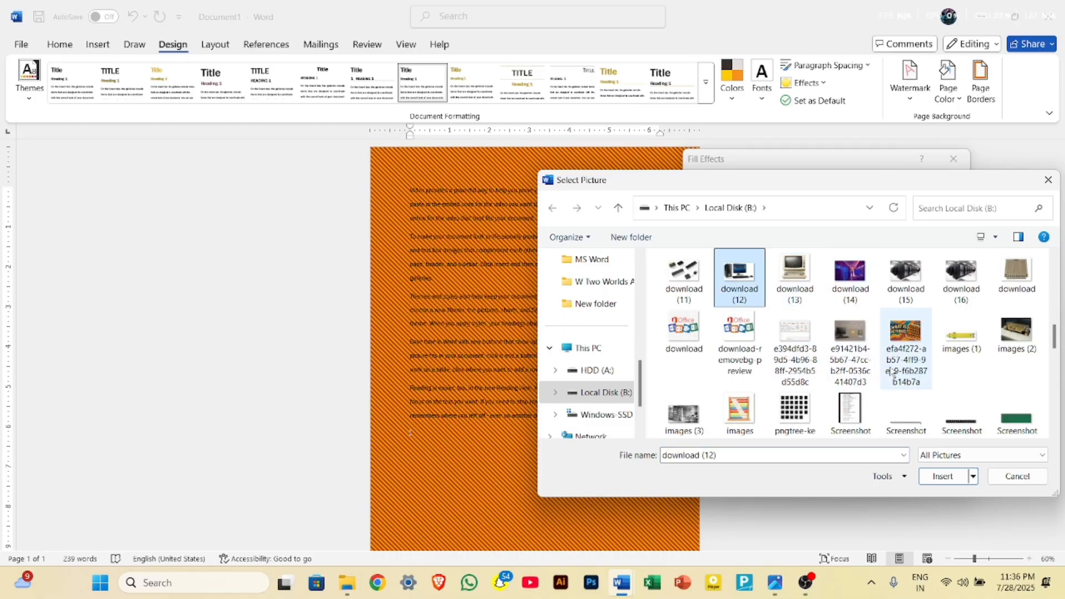
pyautogui.click(946, 475)
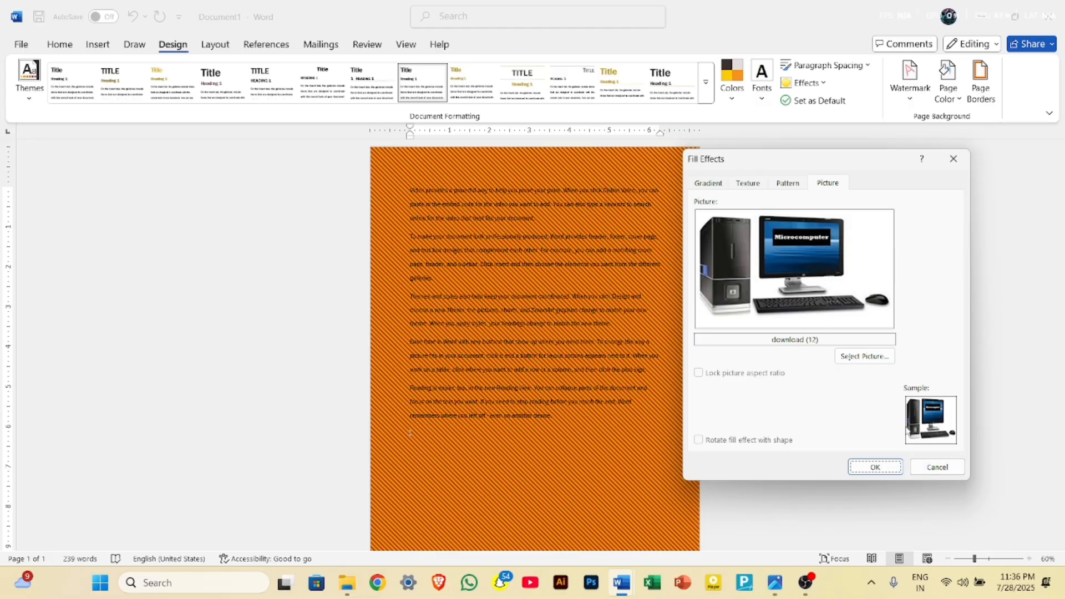
pyautogui.click(881, 466)
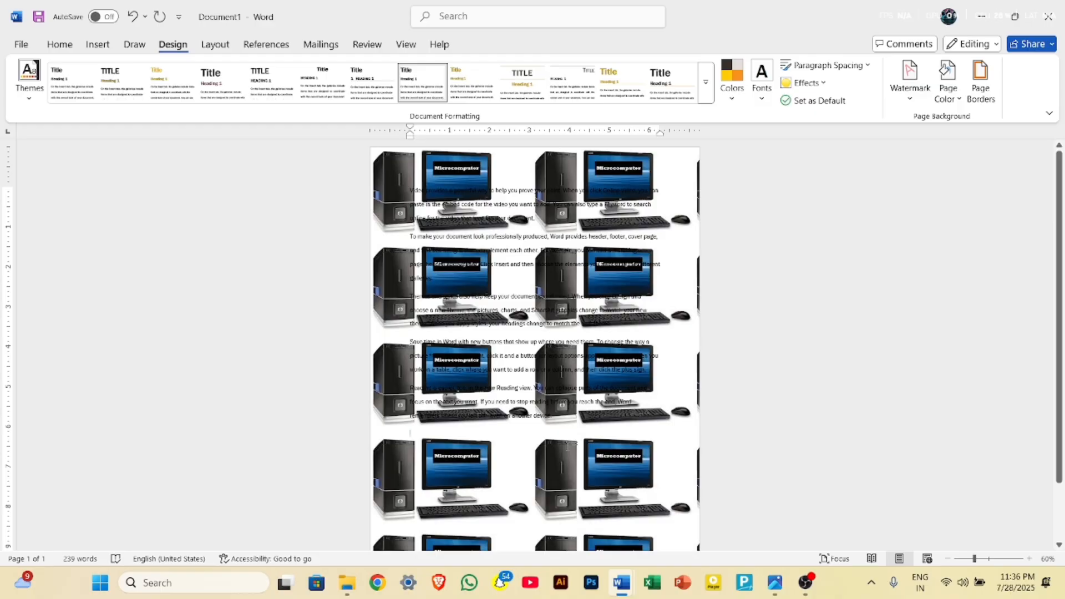
pyautogui.scroll(4, 566, 444)
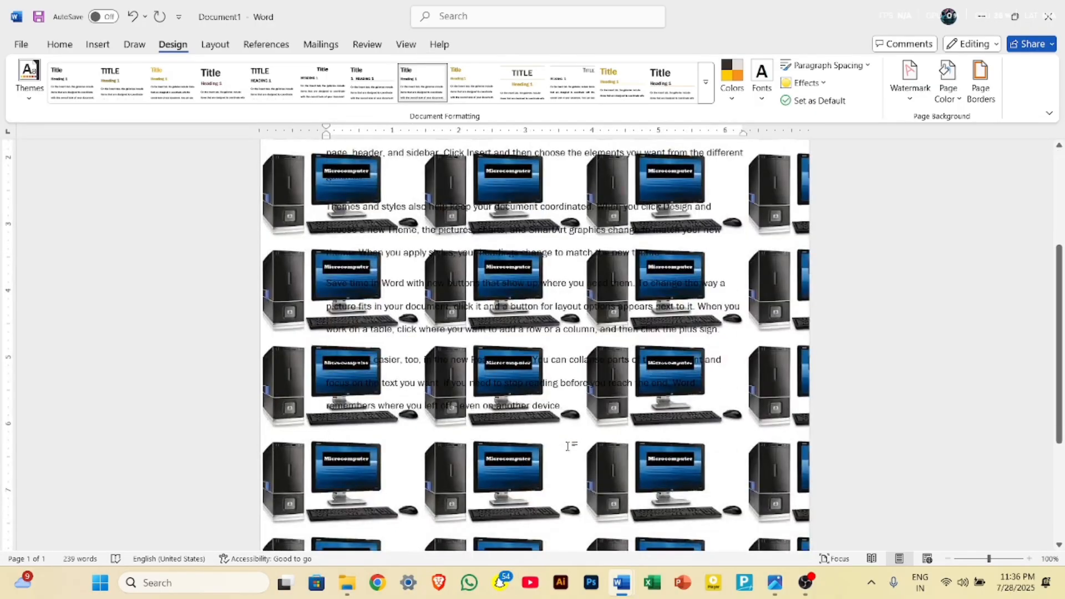
pyautogui.scroll(5, 567, 445)
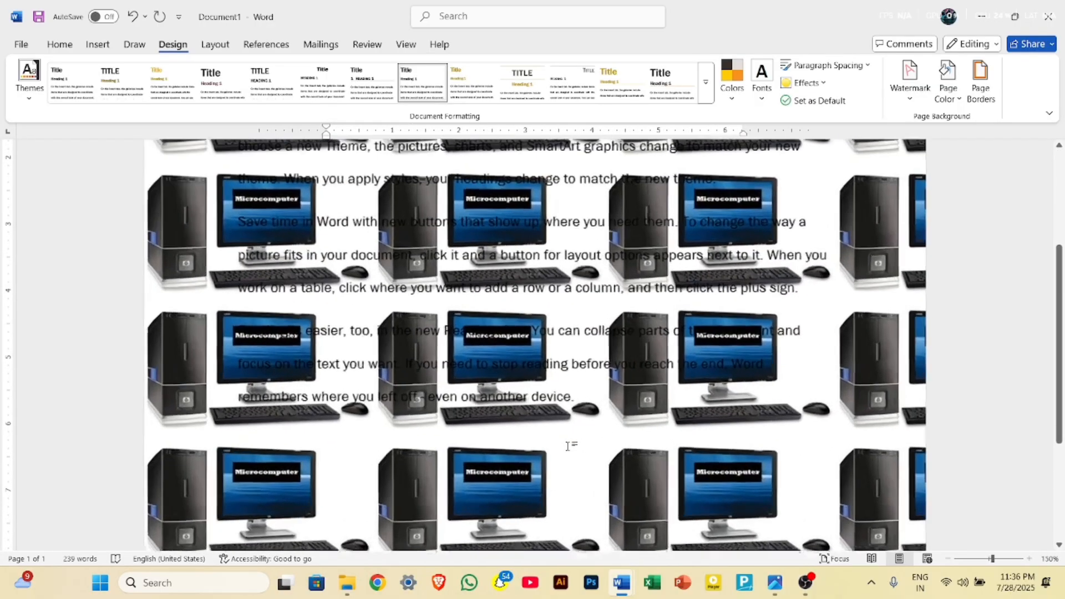
pyautogui.scroll(-10, 567, 445)
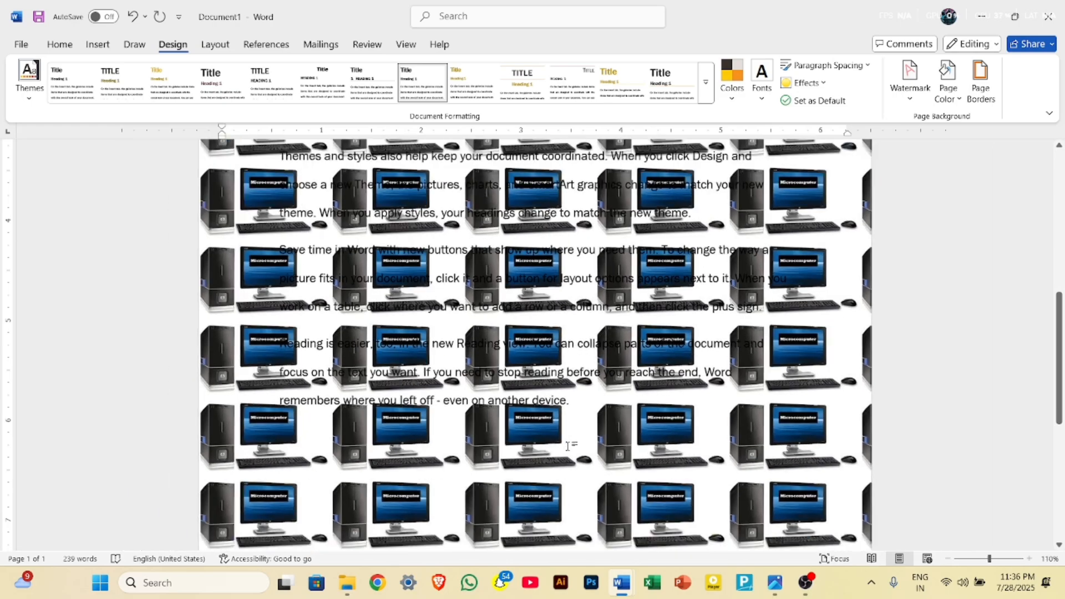
pyautogui.scroll(-2, 567, 445)
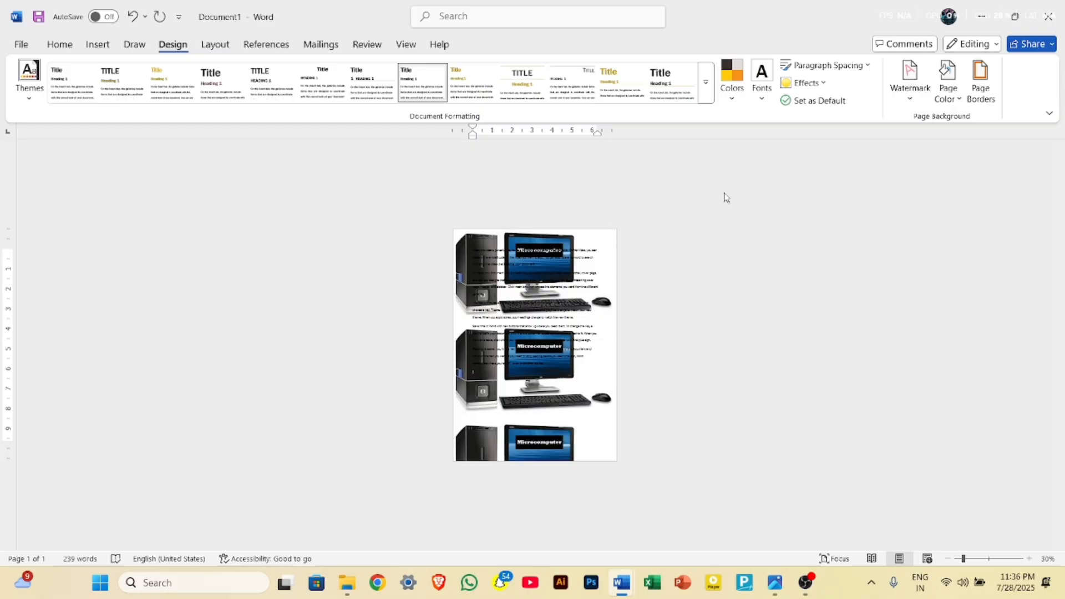
pyautogui.click(948, 86)
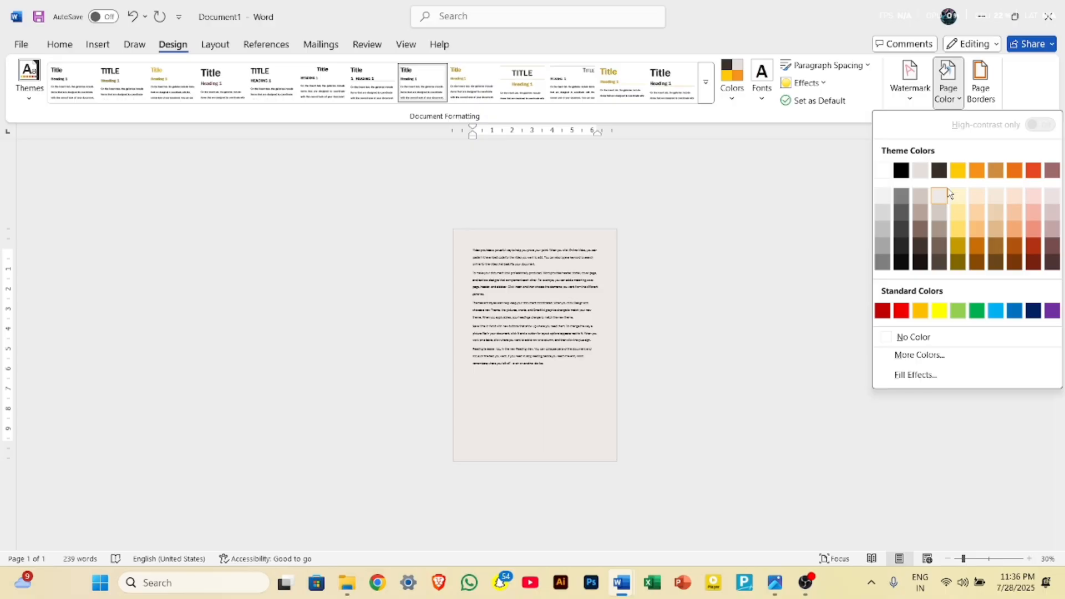
pyautogui.click(981, 381)
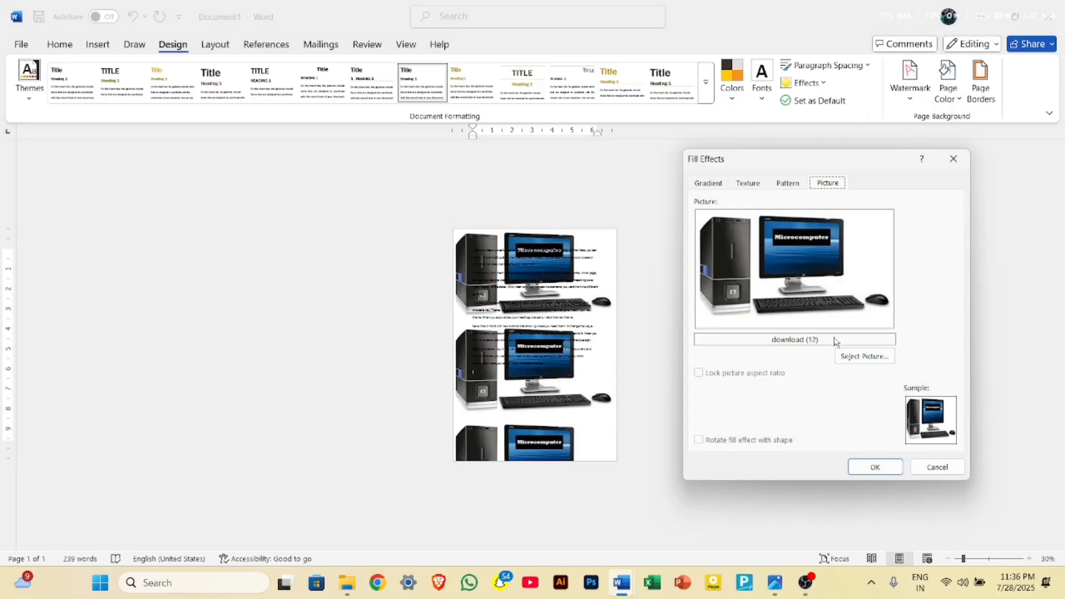
pyautogui.click(960, 159)
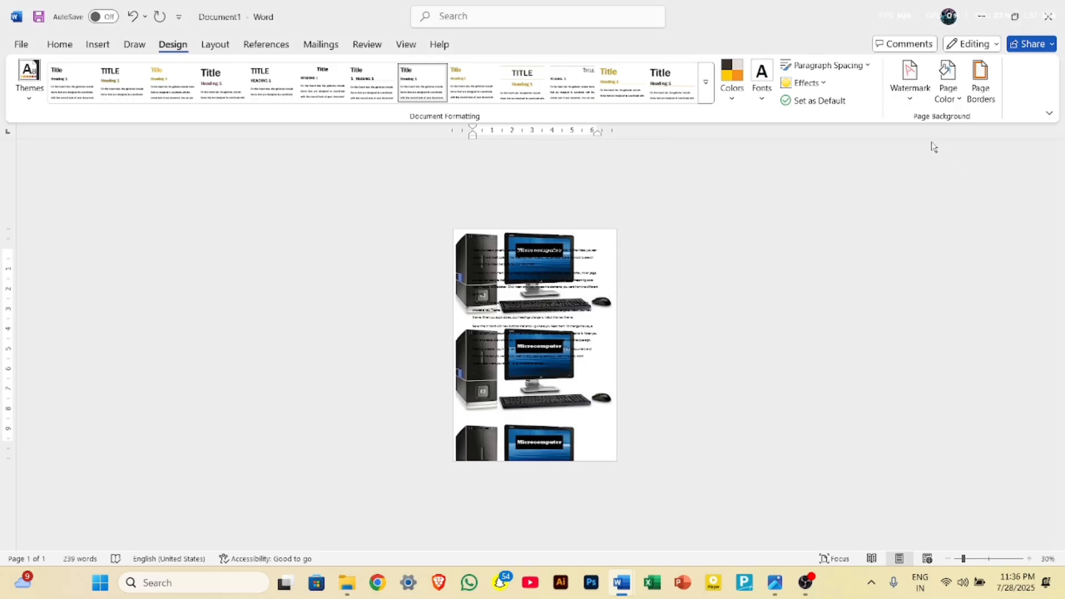
# Replace the picture background with a solid light orange theme color for the page
pyautogui.click(947, 82)
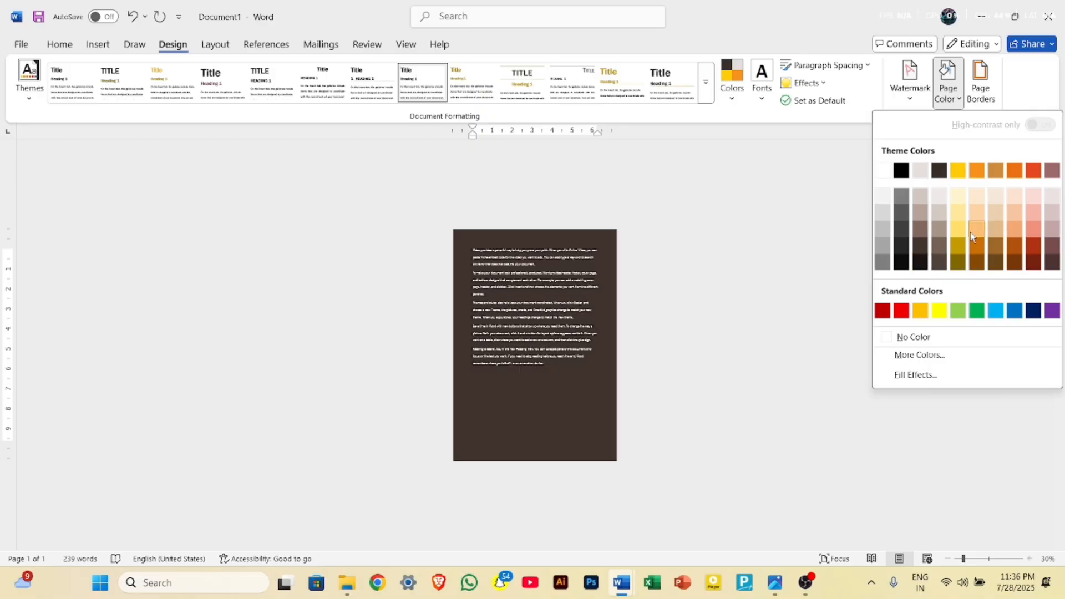
pyautogui.click(977, 217)
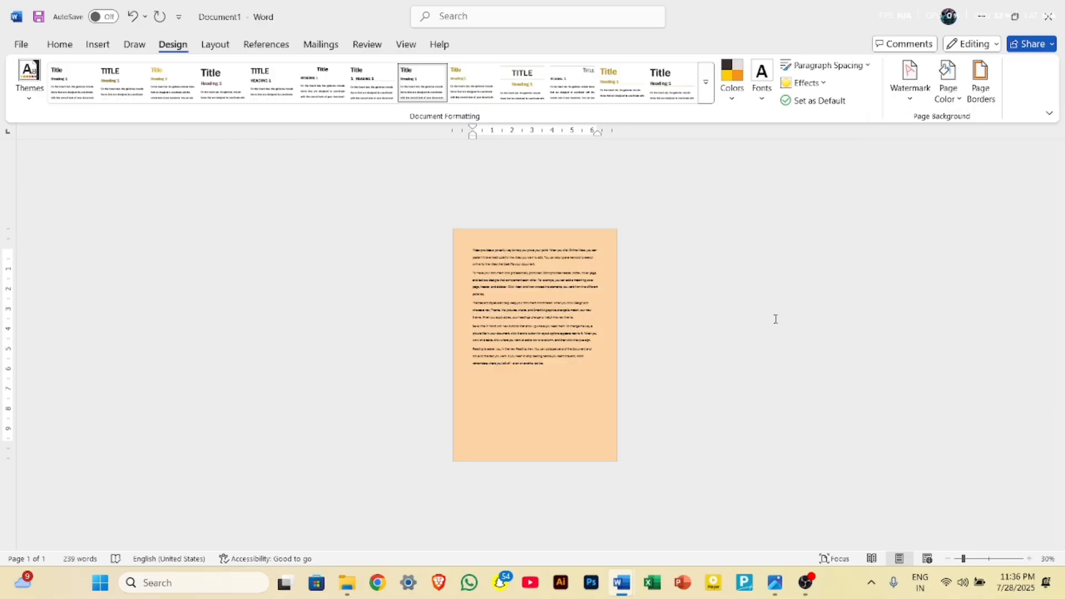
pyautogui.keyDown('ctrl'); pyautogui.scroll(4, 775, 318); pyautogui.keyUp('ctrl')
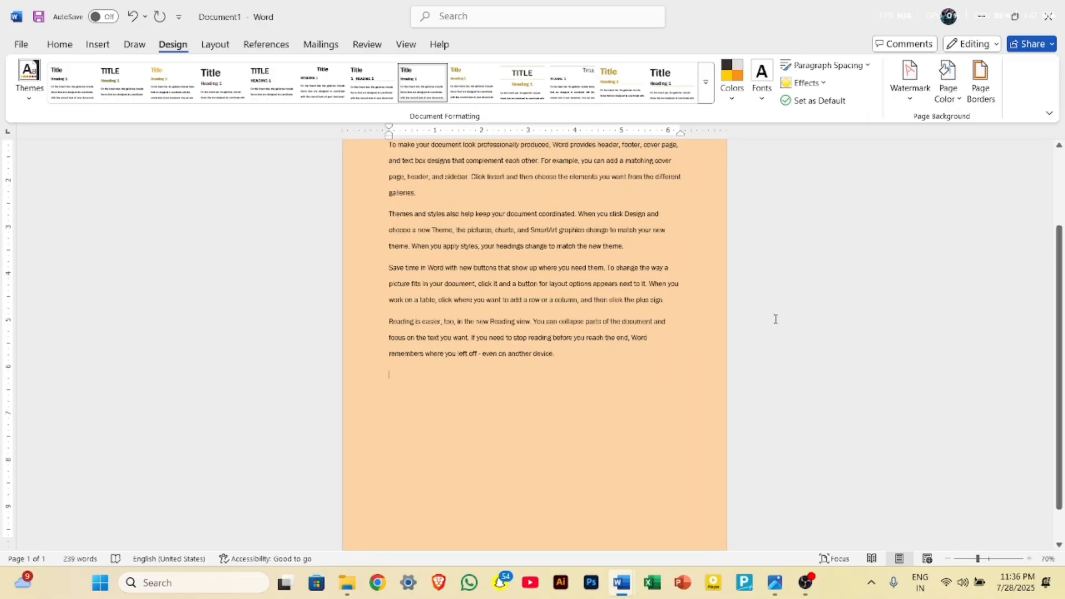
pyautogui.scroll(3, 776, 319)
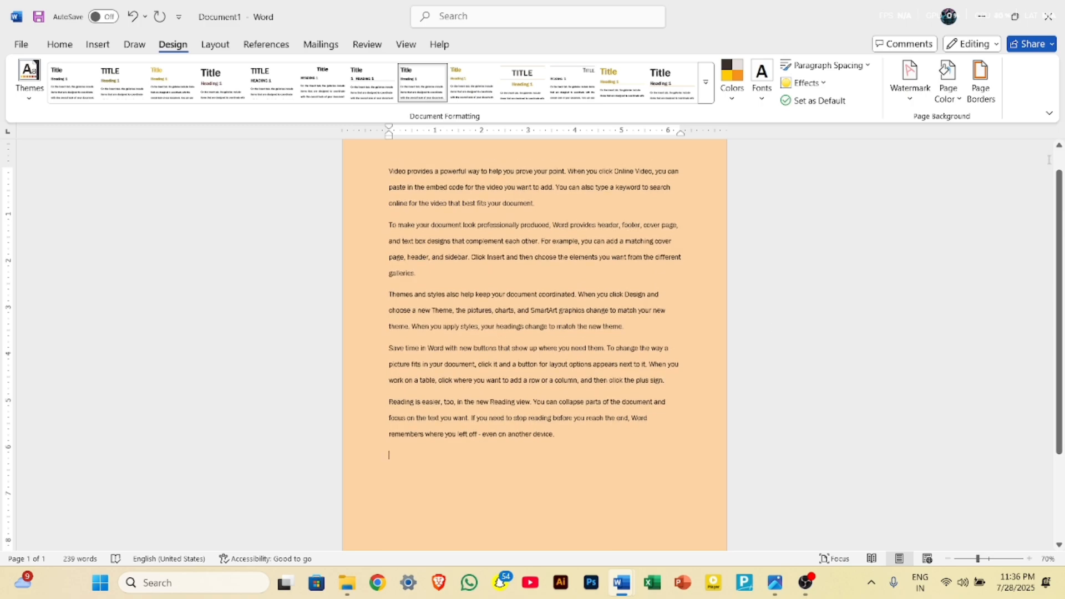
# Add a Shadow page border with the default line style, automatic color and ½ pt width to the whole document
pyautogui.click(981, 83)
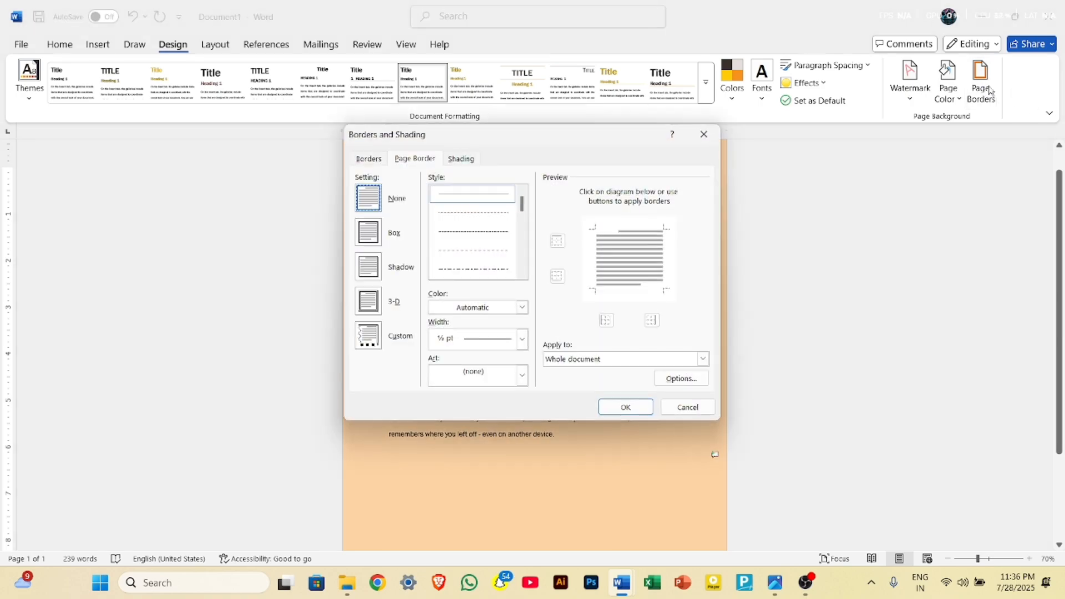
pyautogui.click(367, 228)
pyautogui.click(368, 267)
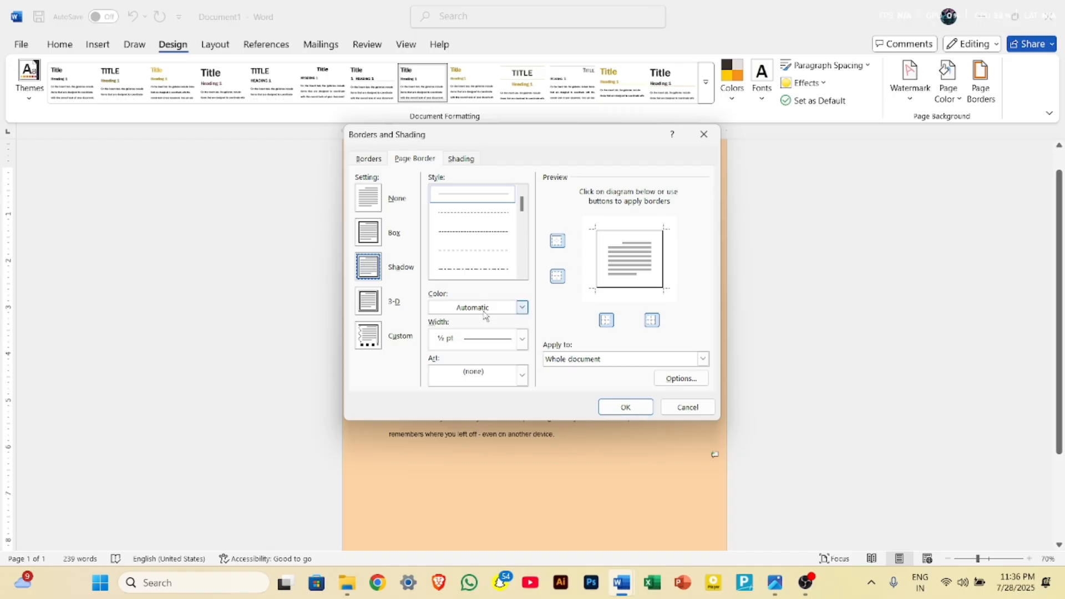
pyautogui.click(620, 402)
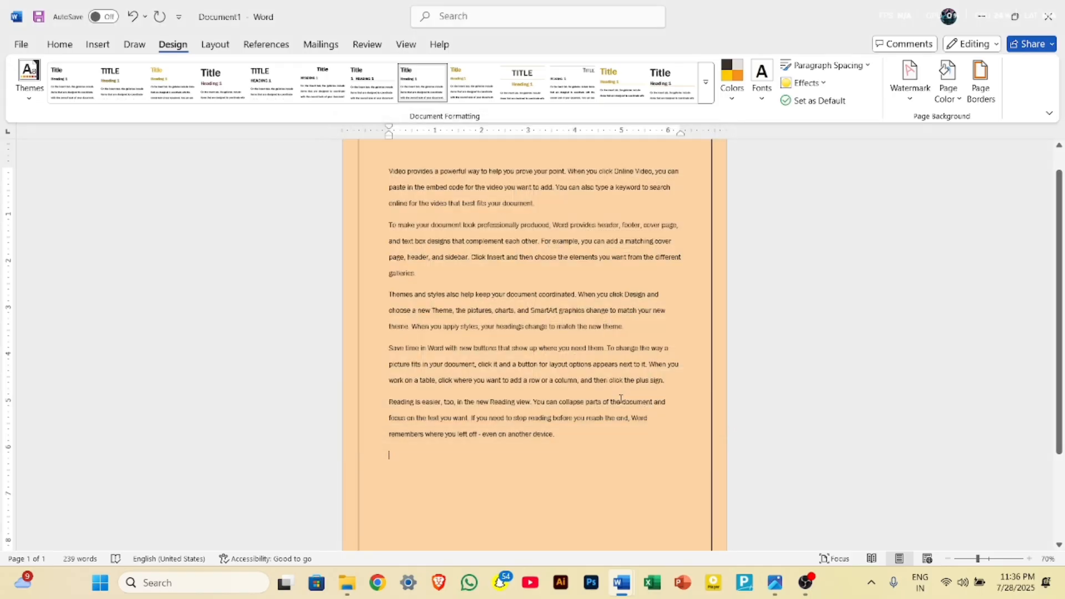
pyautogui.keyDown('ctrl'); pyautogui.scroll(-3, 620, 398); pyautogui.keyUp('ctrl')
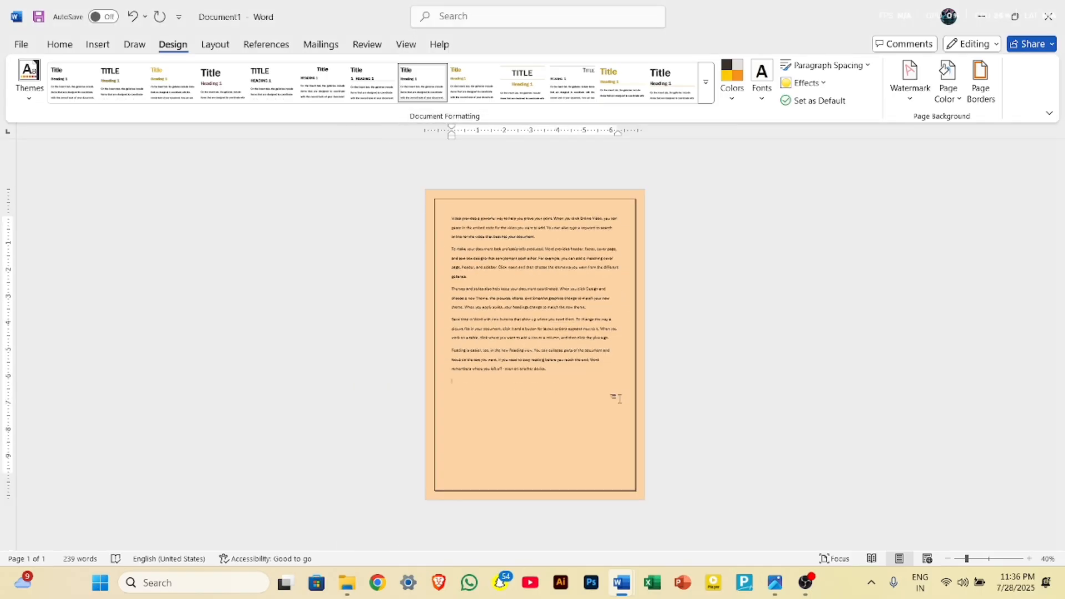
# Change the page border setting from Shadow to 3-D for the whole document
pyautogui.click(948, 83)
pyautogui.click(980, 84)
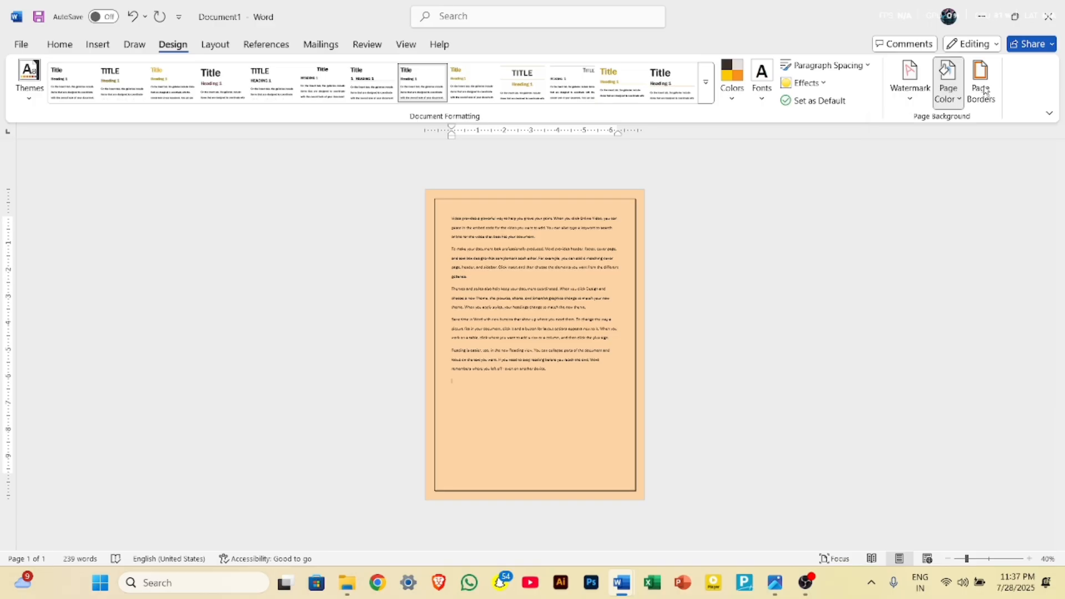
pyautogui.click(980, 83)
pyautogui.click(376, 308)
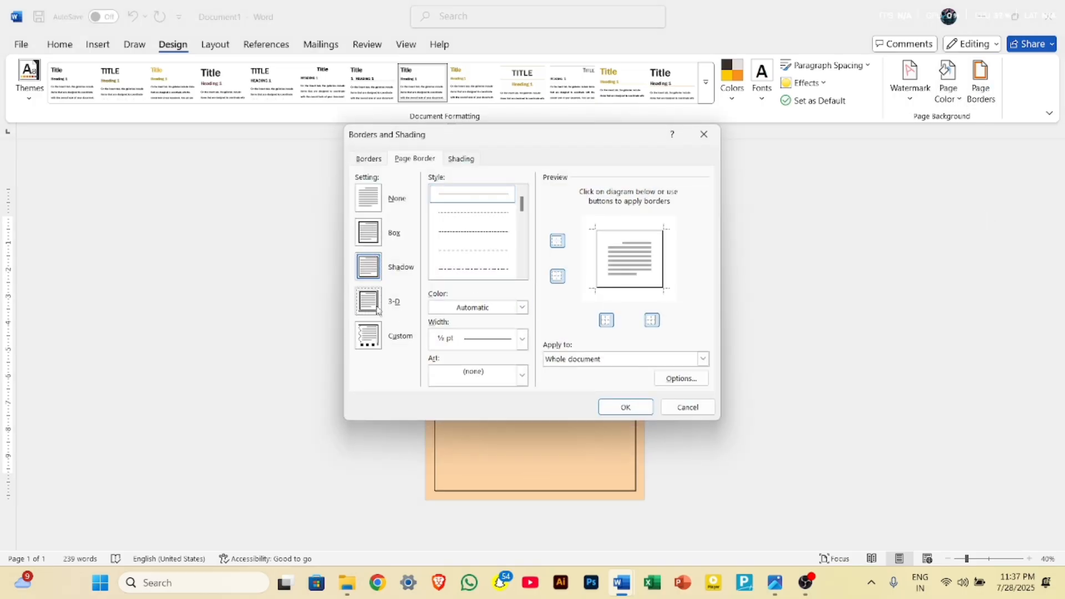
pyautogui.click(612, 408)
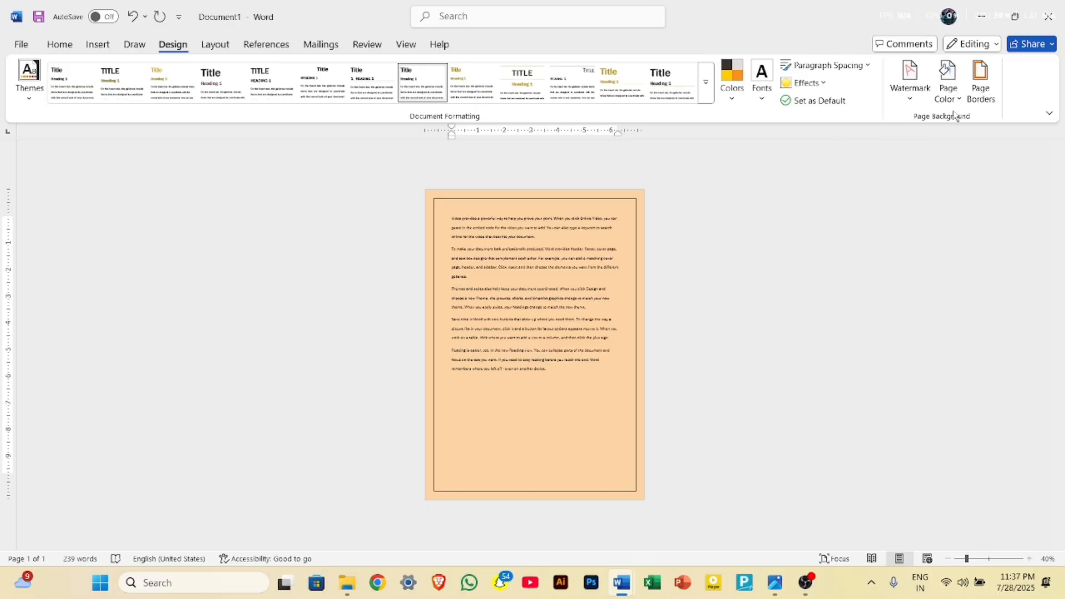
# Set the page border's color to standard red and its width to 3 pt for the whole document
pyautogui.click(981, 82)
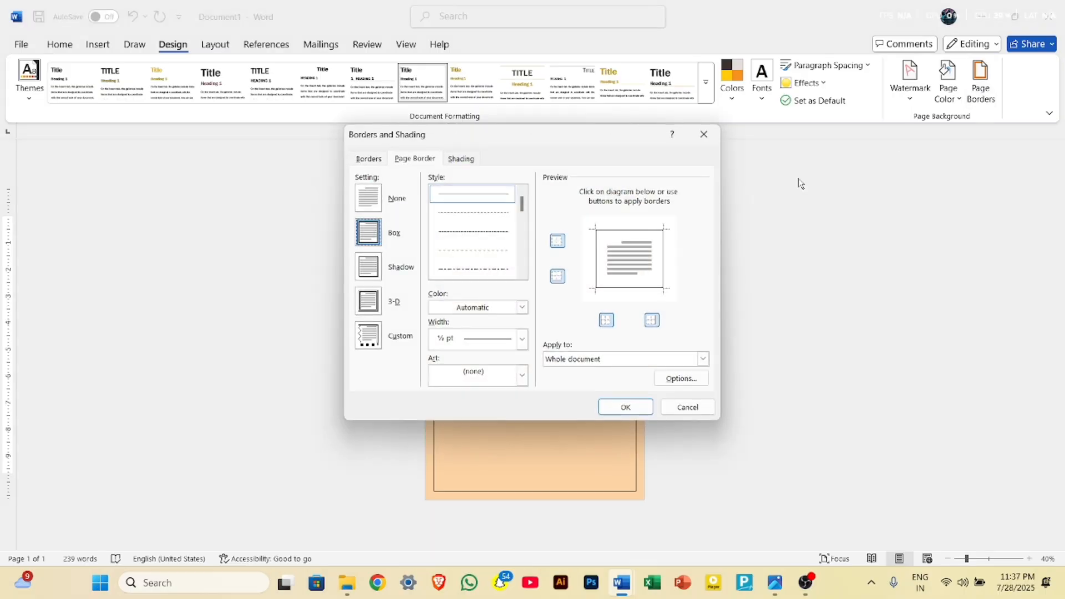
pyautogui.click(523, 308)
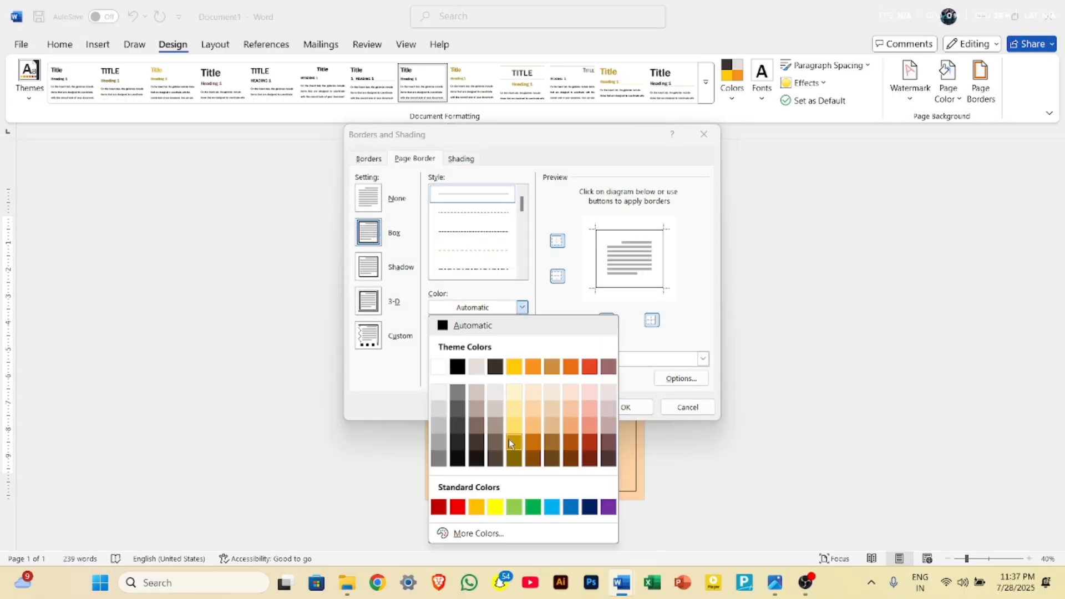
pyautogui.click(457, 507)
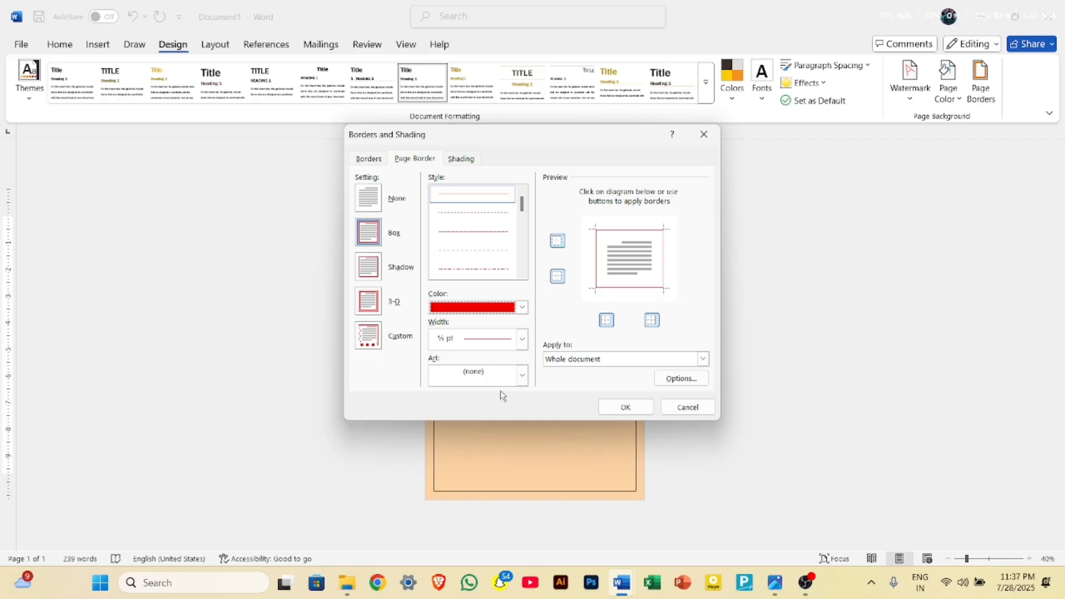
pyautogui.click(522, 339)
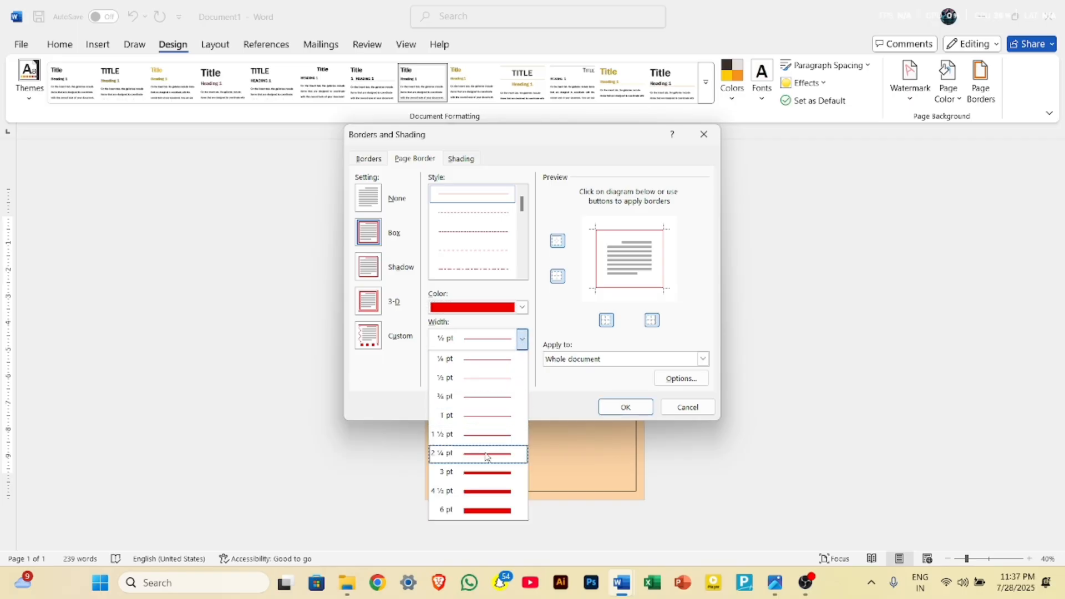
pyautogui.click(486, 473)
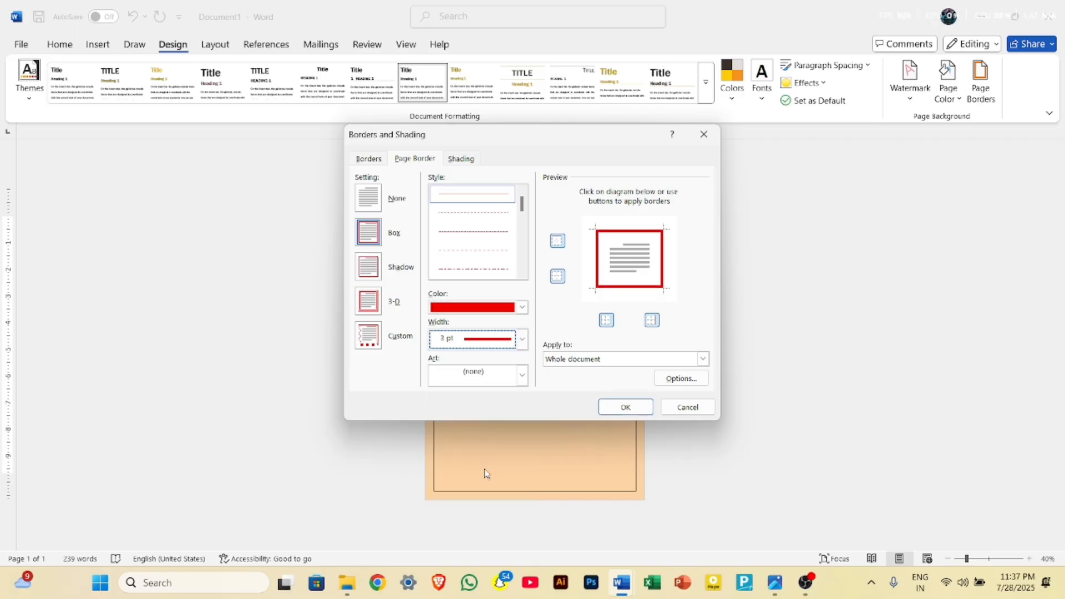
pyautogui.click(635, 414)
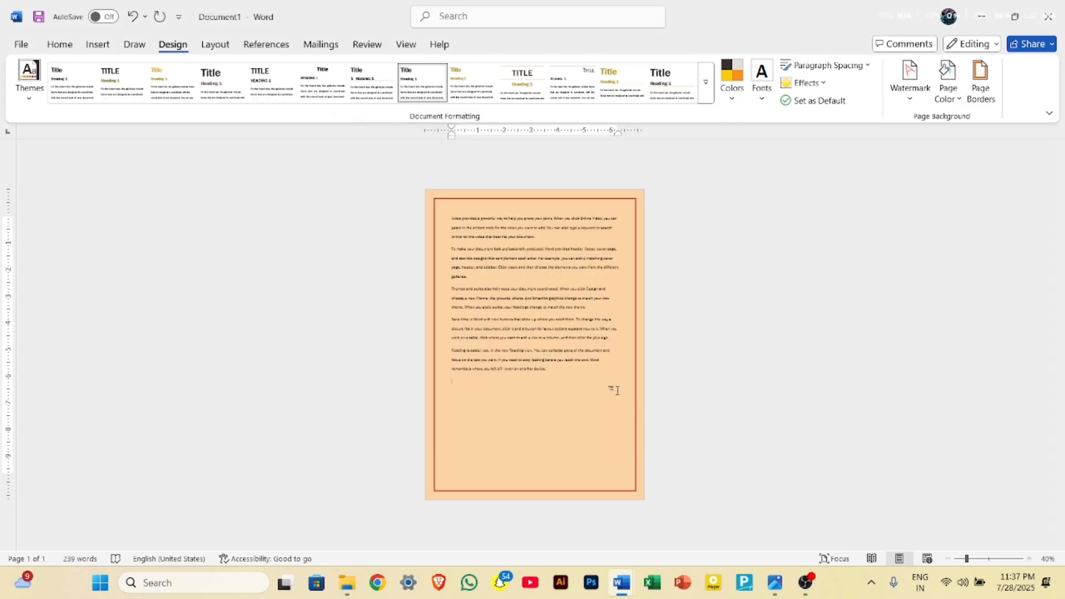
# Reopen the page border settings and move the dialog aside so the whole page is visible
pyautogui.click(981, 83)
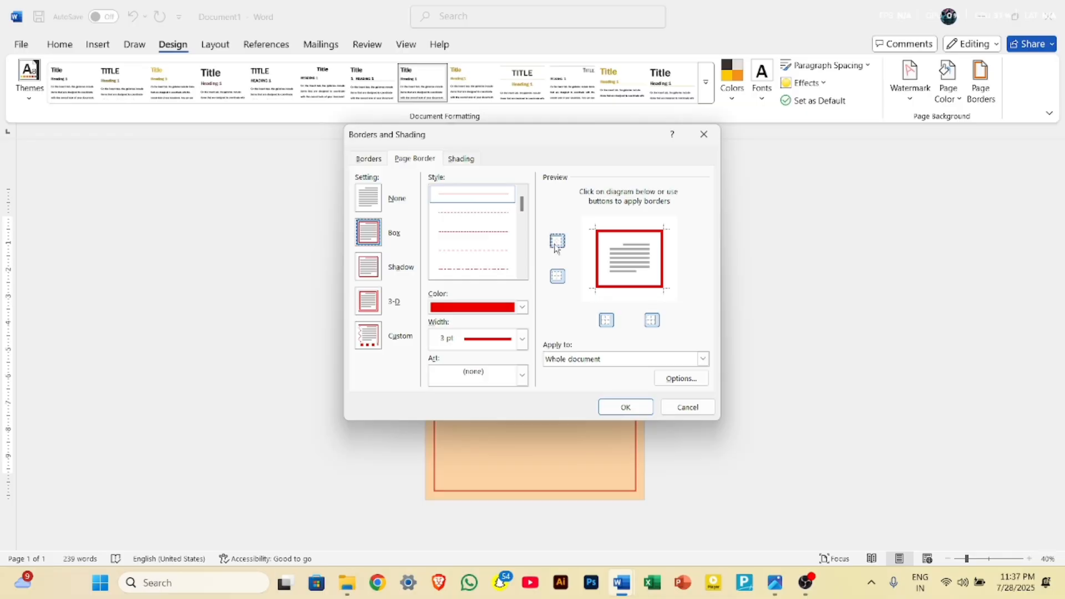
pyautogui.moveTo(551, 137); pyautogui.dragTo(862, 147)
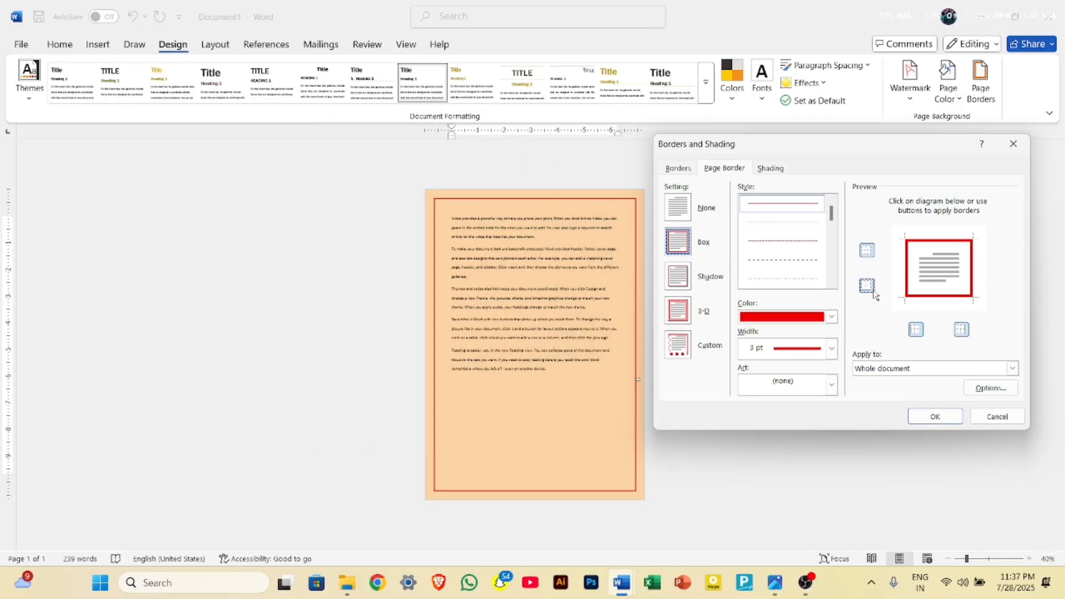